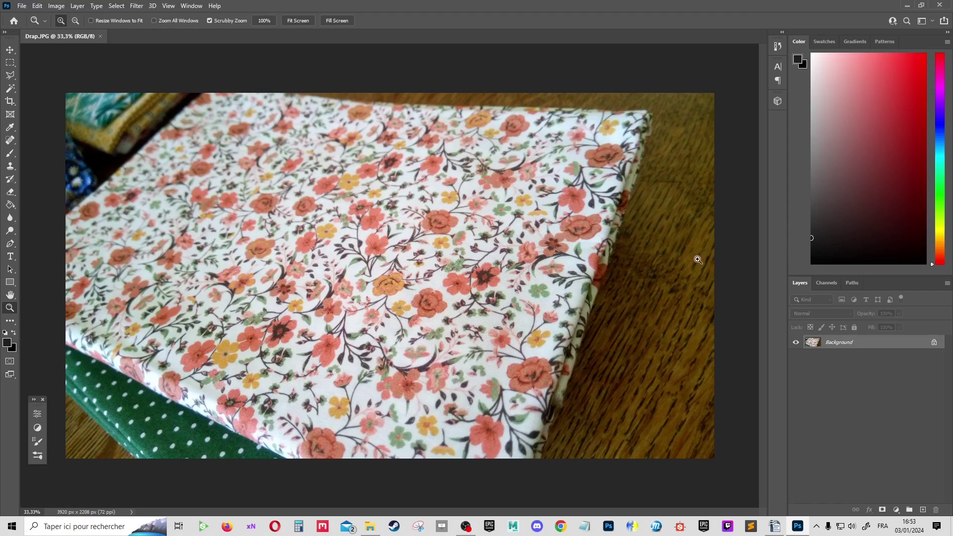
- Show the RGB, Red, Green and Blue channels of Drap.JPG in the Channels panel
left_click(829, 284)
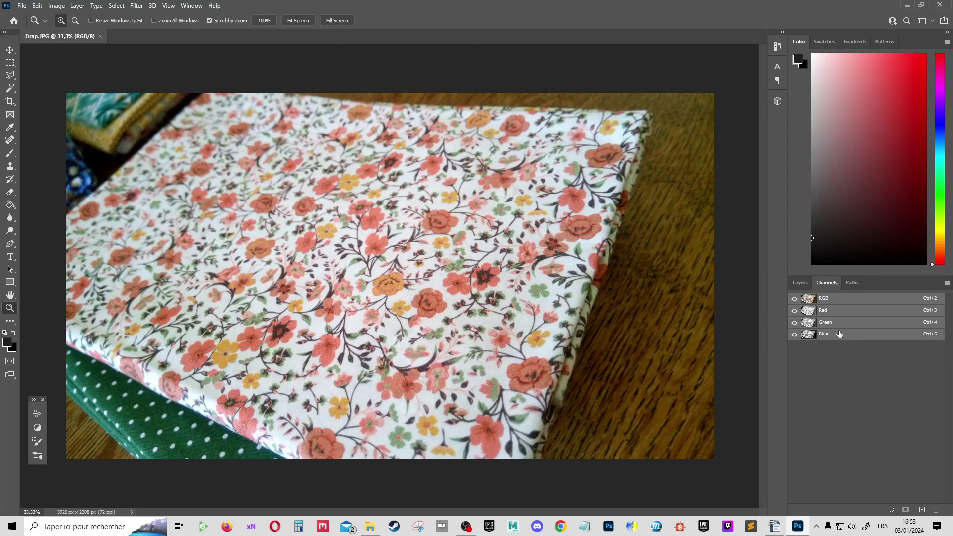
key("ctrl+3")
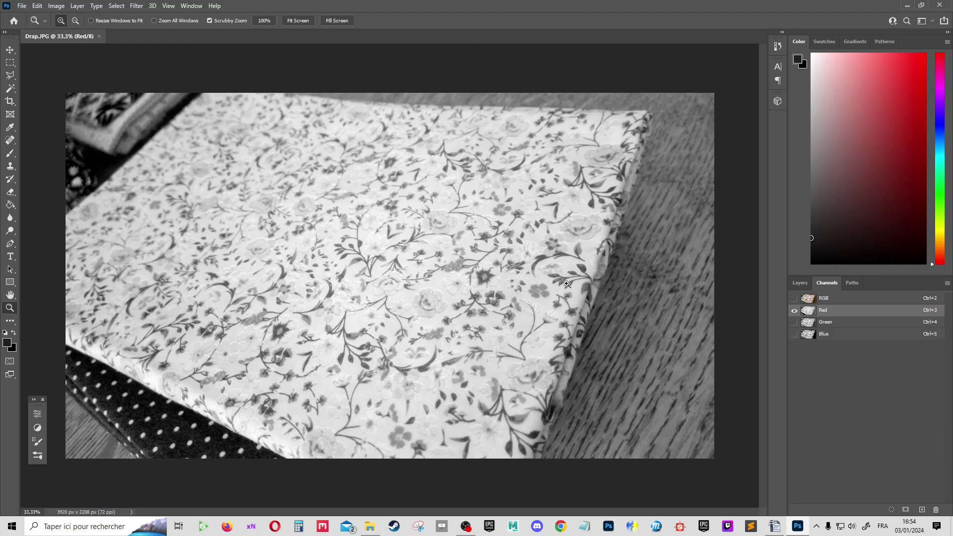
key("ctrl+4")
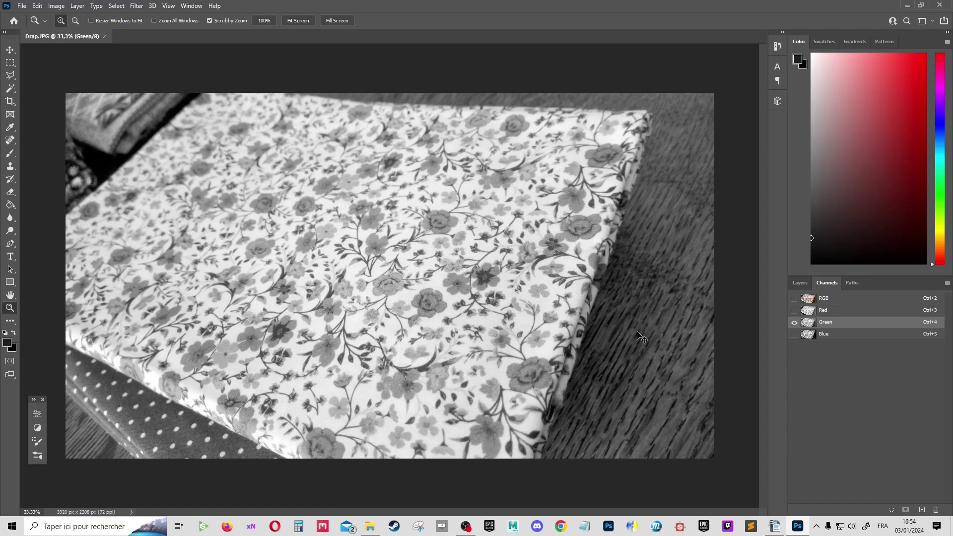
key("ctrl+5")
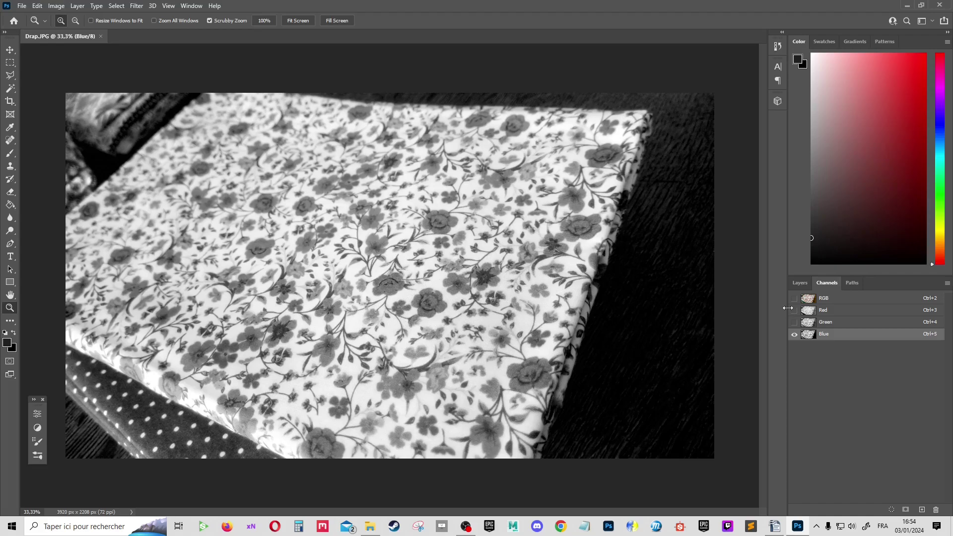
key("ctrl+4")
key("ctrl+5")
key("ctrl+4")
key("ctrl+3")
key("ctrl+4")
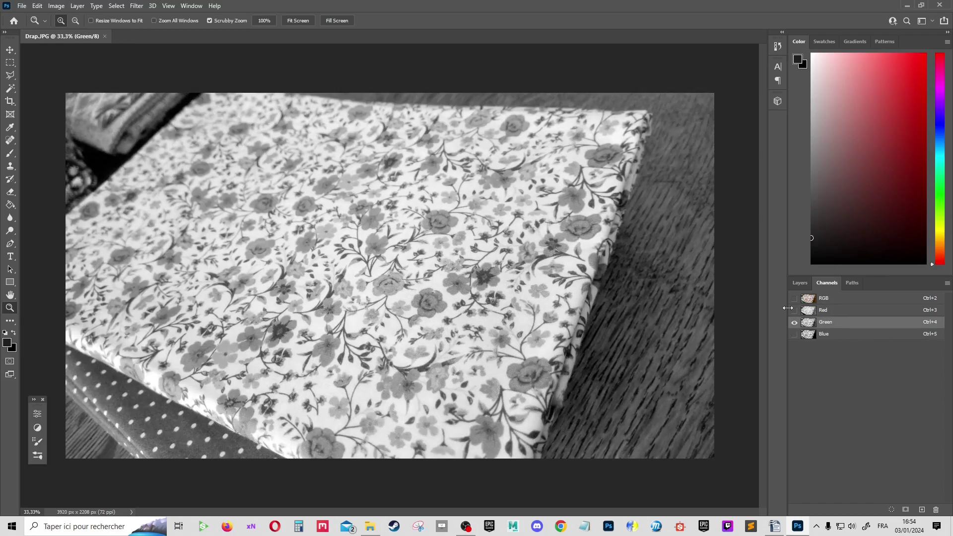
key("ctrl+3")
key("ctrl+5")
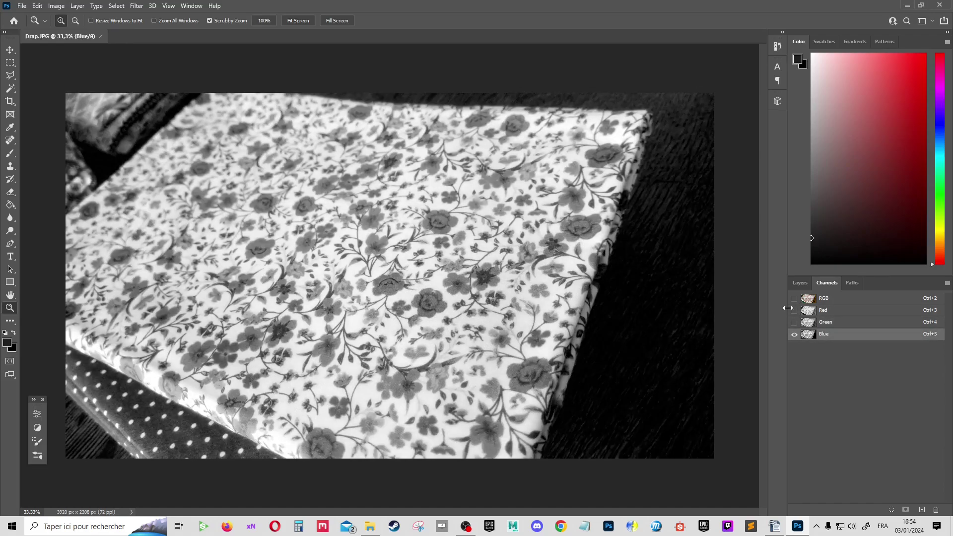
key("ctrl+2")
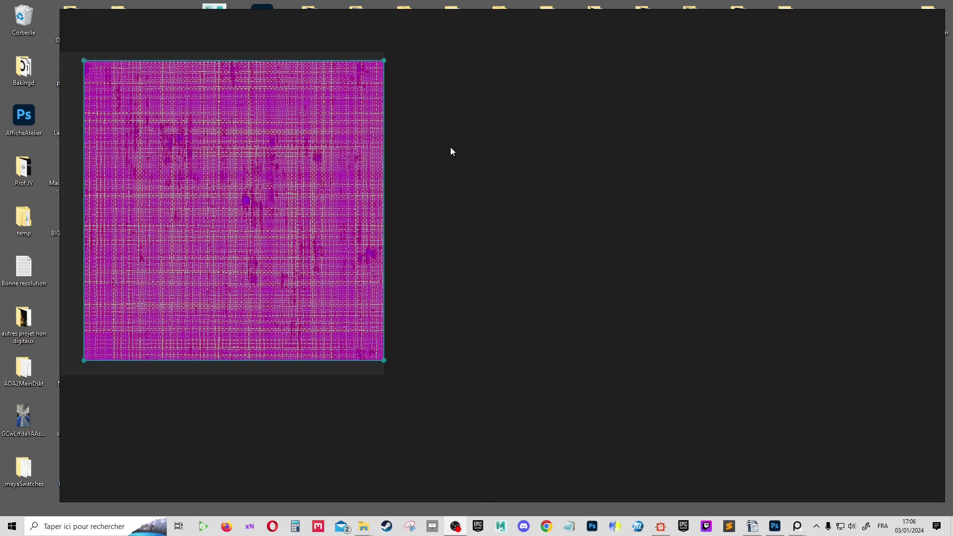
- Pan and zoom around the PureRef board to inspect the three greyscale maps beside the magenta fabric tile
middle_click_drag(451, 151, 739, 163)
scroll(564, 135, "up", 1)
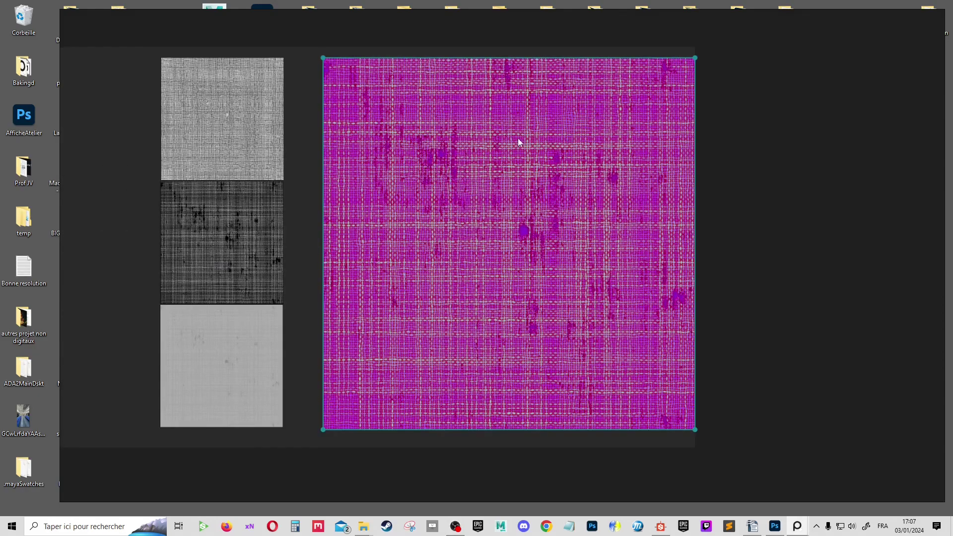
scroll(230, 248, "up", 7)
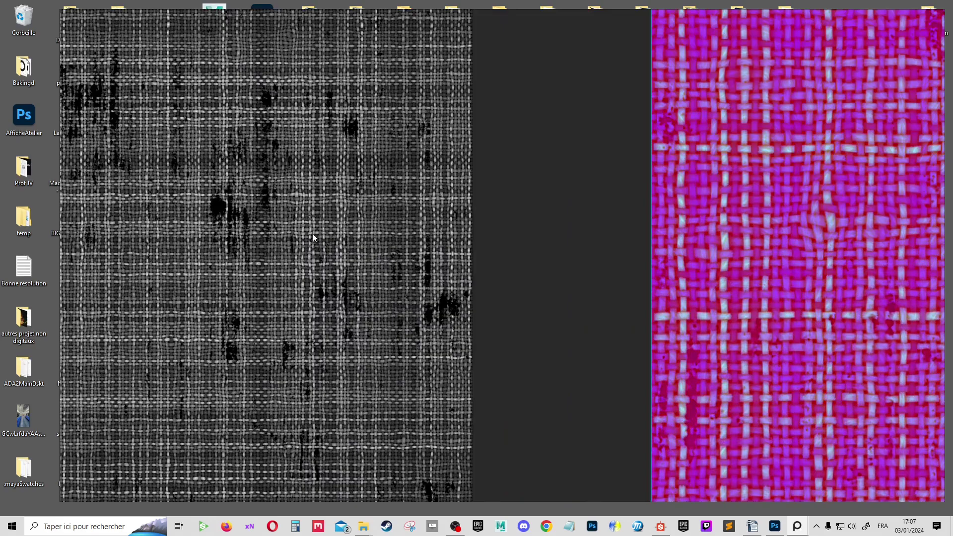
scroll(449, 303, "down", 4)
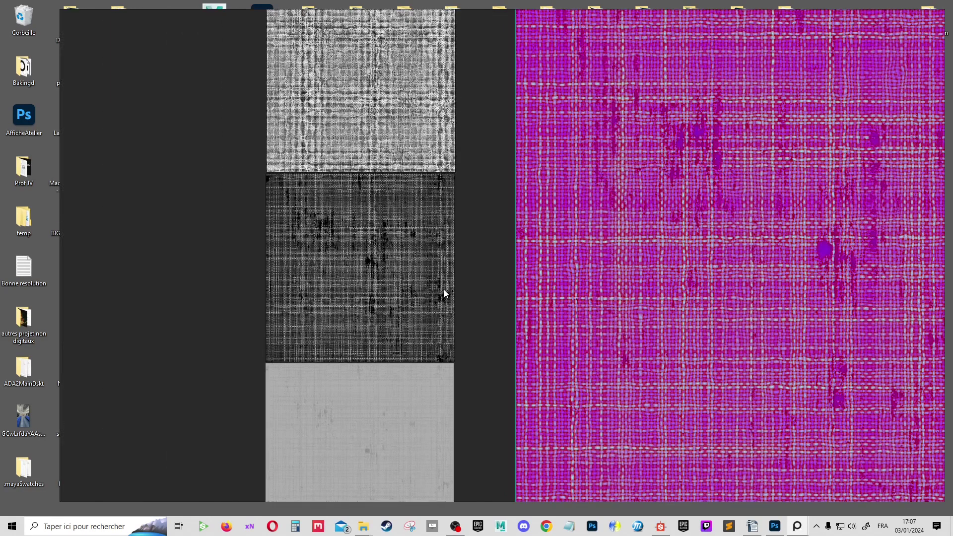
left_click_drag(427, 403, 424, 261)
scroll(422, 352, "up", 4)
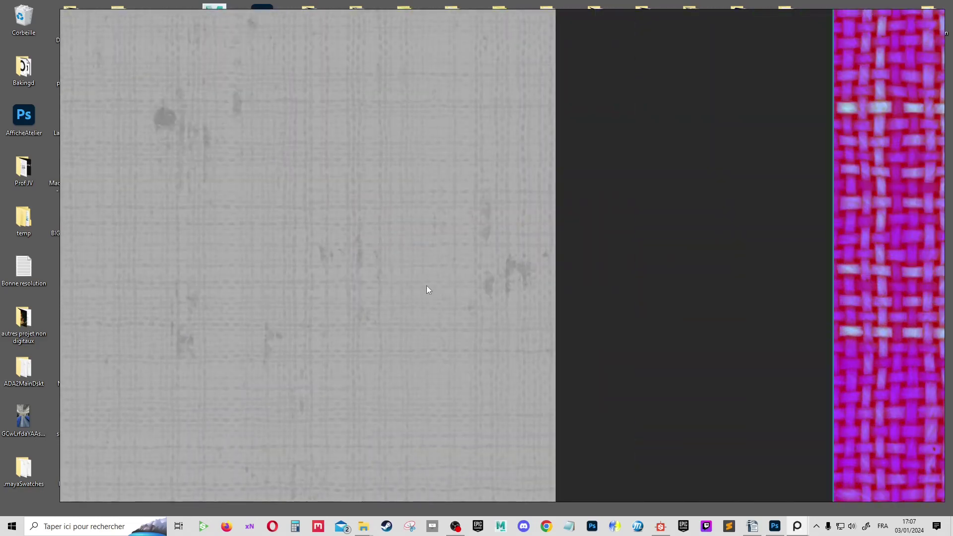
scroll(426, 288, "down", 2)
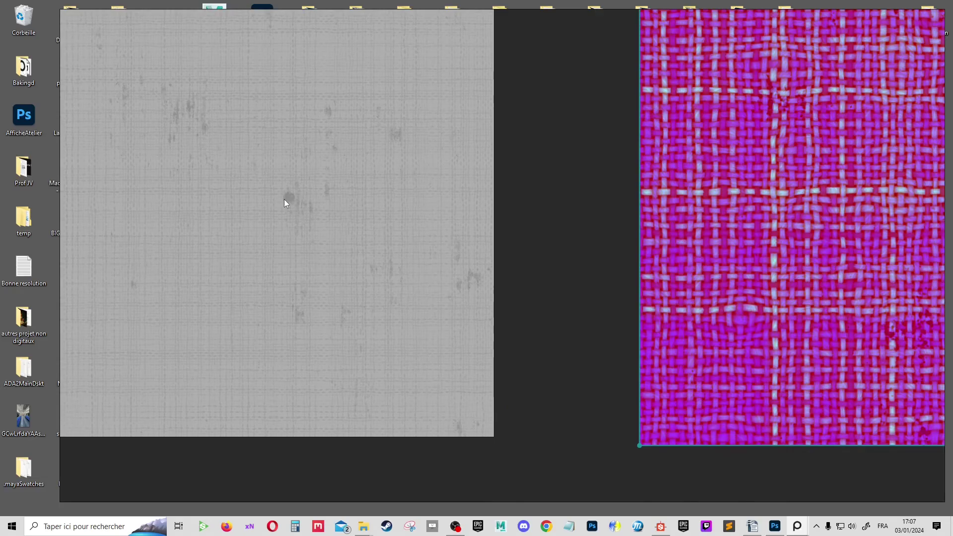
scroll(309, 198, "down", 3)
scroll(328, 185, "down", 1)
scroll(351, 21, "up", 1)
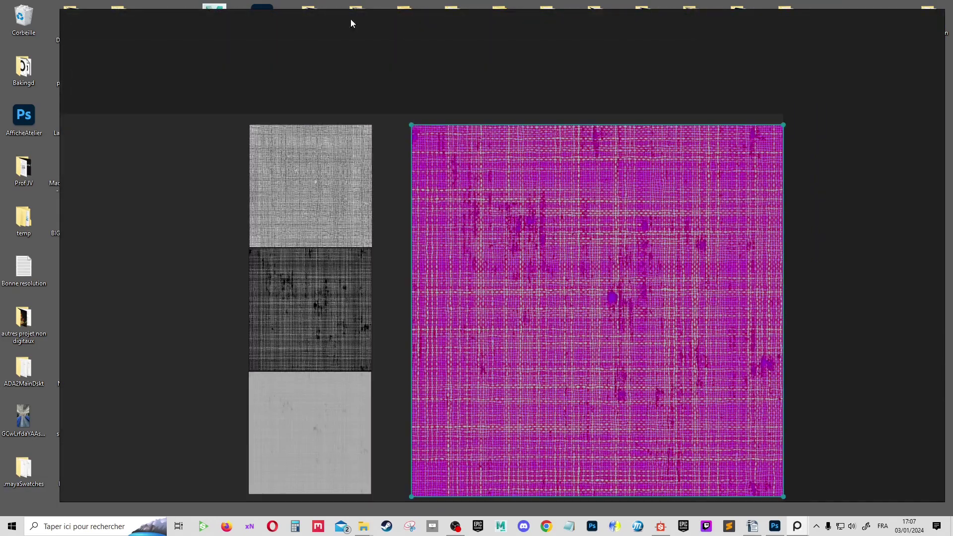
scroll(342, 149, "up", 3)
scroll(377, 199, "up", 3)
scroll(378, 258, "up", 2)
scroll(378, 289, "up", 2)
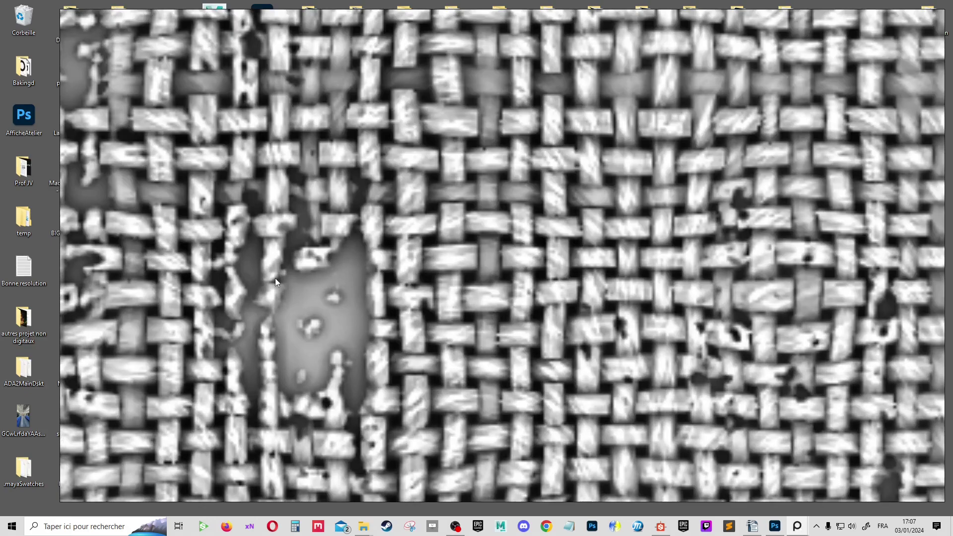
scroll(348, 268, "down", 5)
scroll(358, 256, "down", 3)
scroll(315, 311, "down", 2)
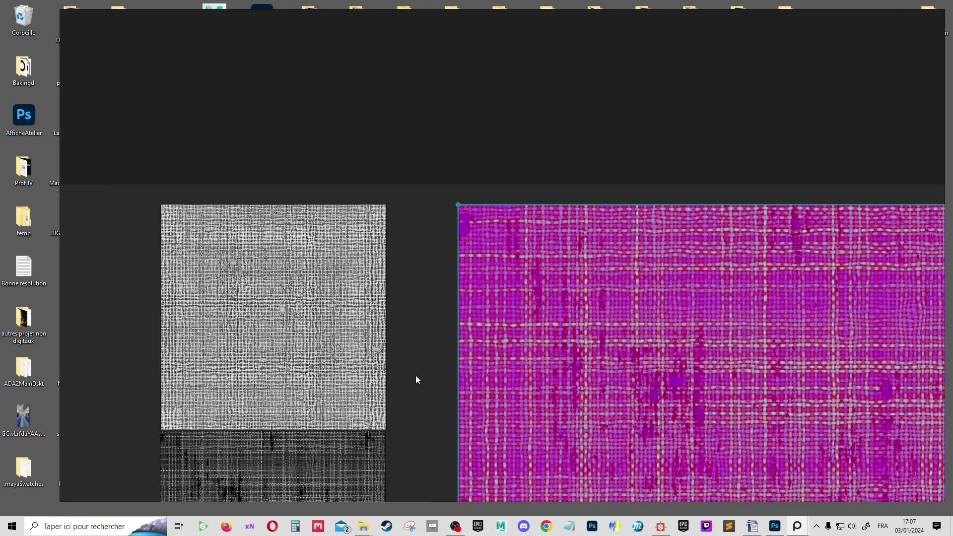
middle_click_drag(415, 378, 417, 203)
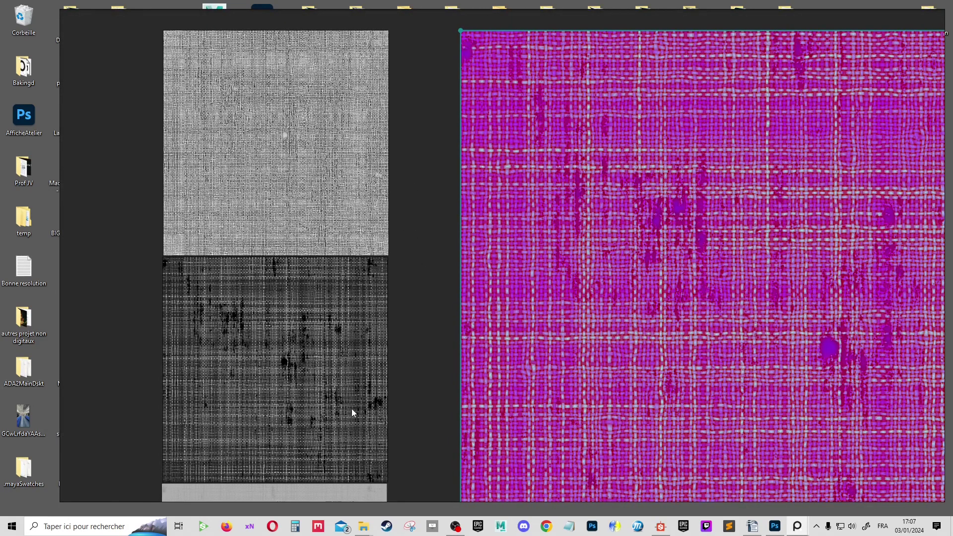
scroll(351, 409, "down", 1)
scroll(345, 406, "up", 1)
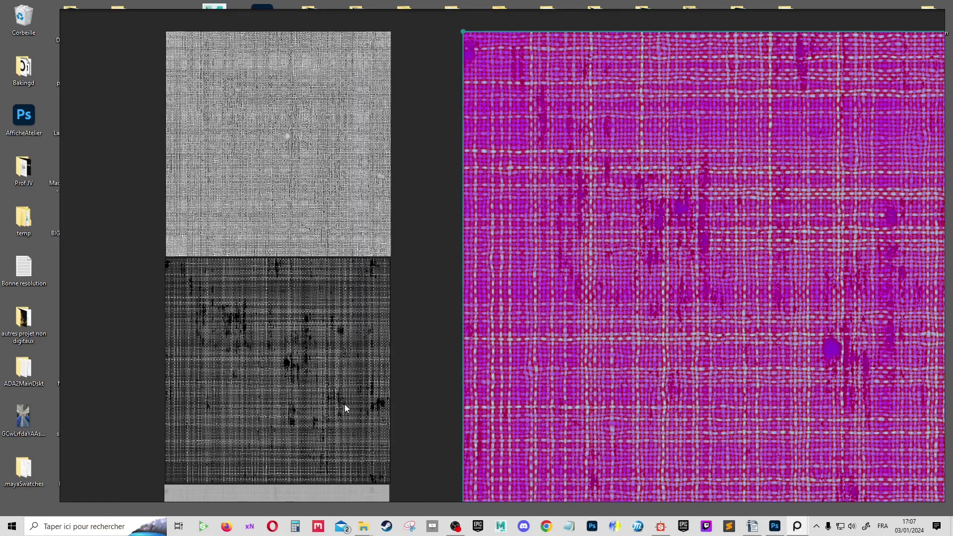
scroll(386, 347, "down", 2)
scroll(360, 318, "down", 2)
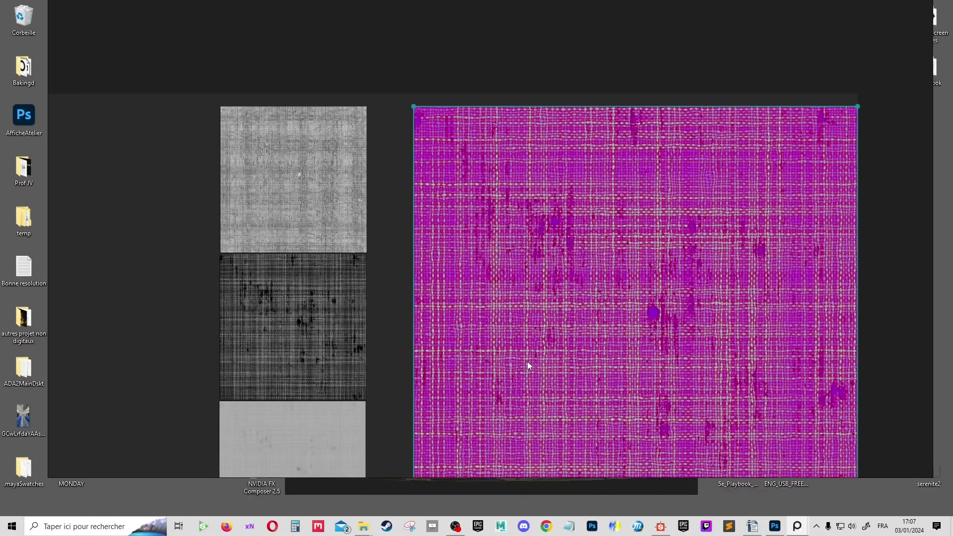
scroll(374, 321, "down", 2)
middle_click_drag(375, 321, 358, 257)
scroll(358, 257, "up", 1)
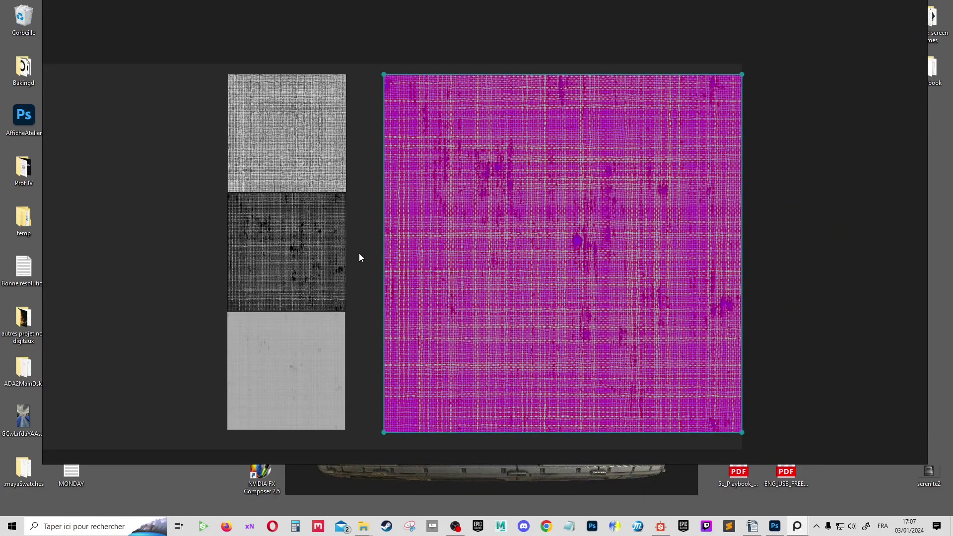
scroll(501, 238, "up", 2)
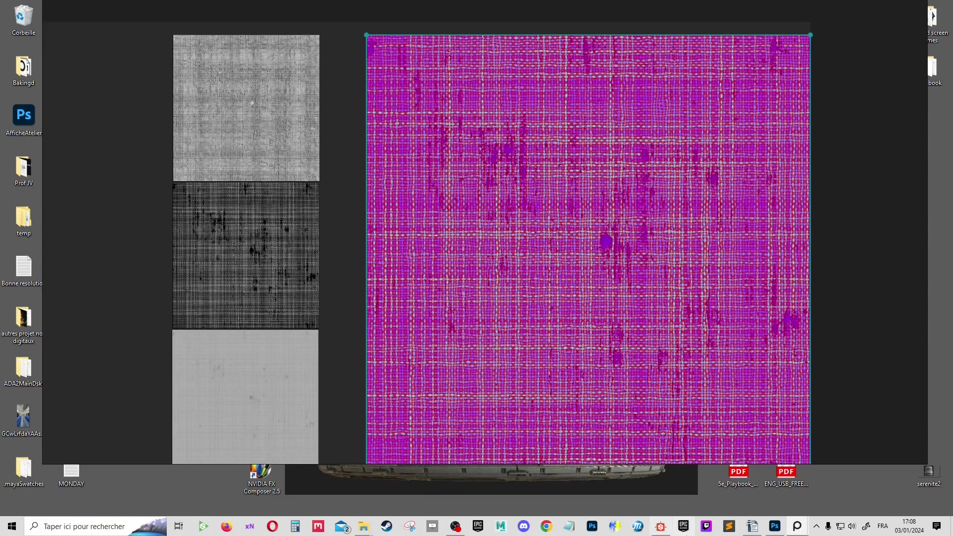
left_click(662, 529)
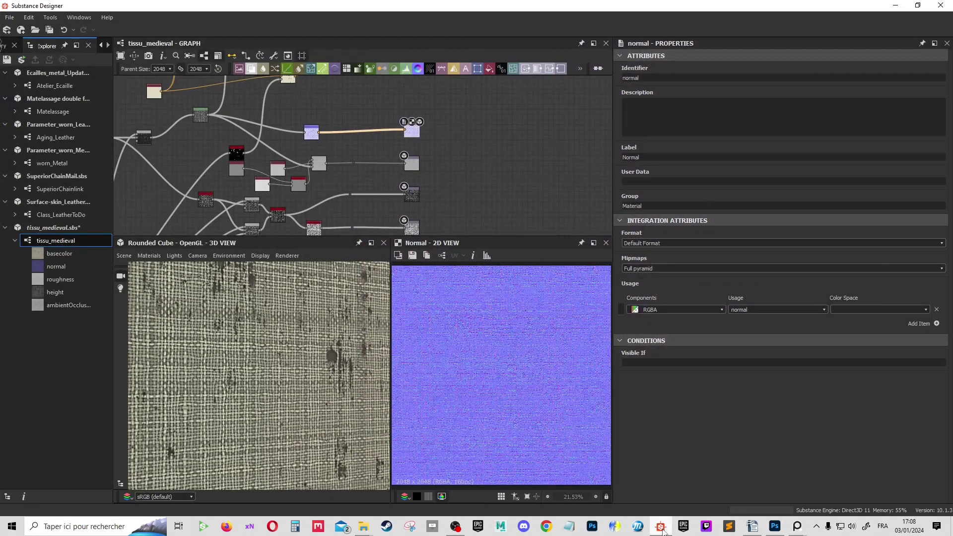
scroll(284, 340, "down", 5)
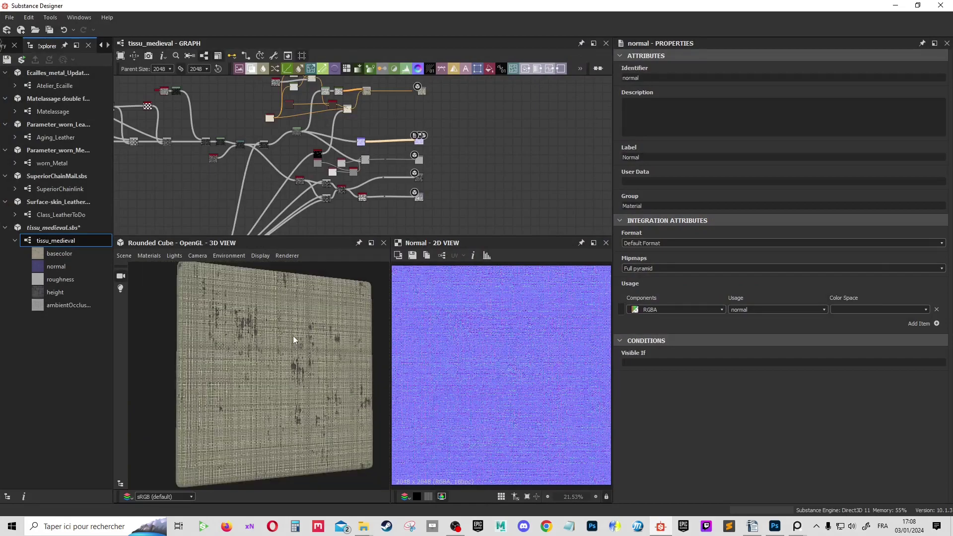
mouse_move(292, 336)
left_mouse_down()
mouse_move(249, 349)
mouse_move(260, 372)
mouse_move(279, 351)
mouse_move(247, 377)
mouse_move(201, 357)
mouse_move(239, 348)
left_mouse_up()
scroll(269, 350, "up", 5)
scroll(333, 316, "up", 3)
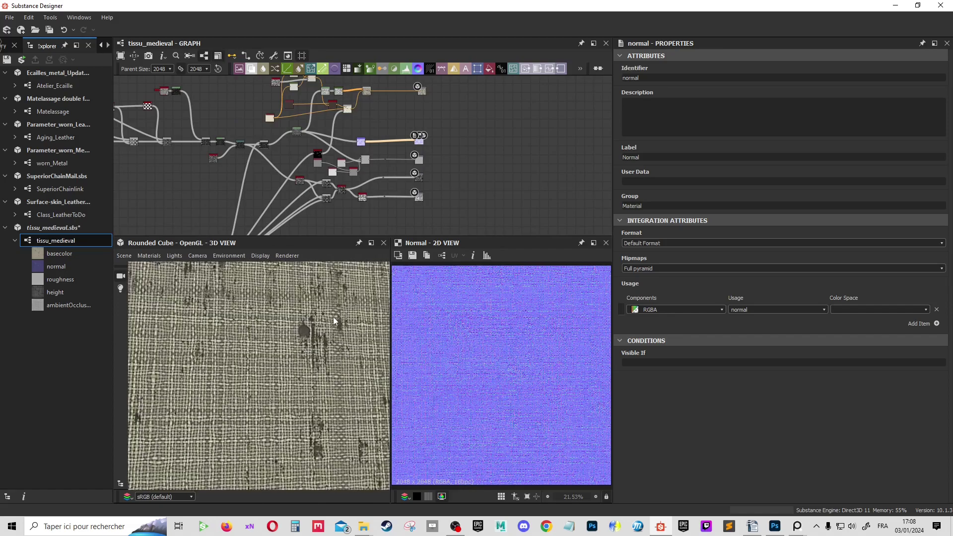
scroll(337, 323, "up", 3)
left_click_drag(343, 329, 308, 347)
scroll(307, 346, "down", 5)
scroll(308, 344, "up", 2)
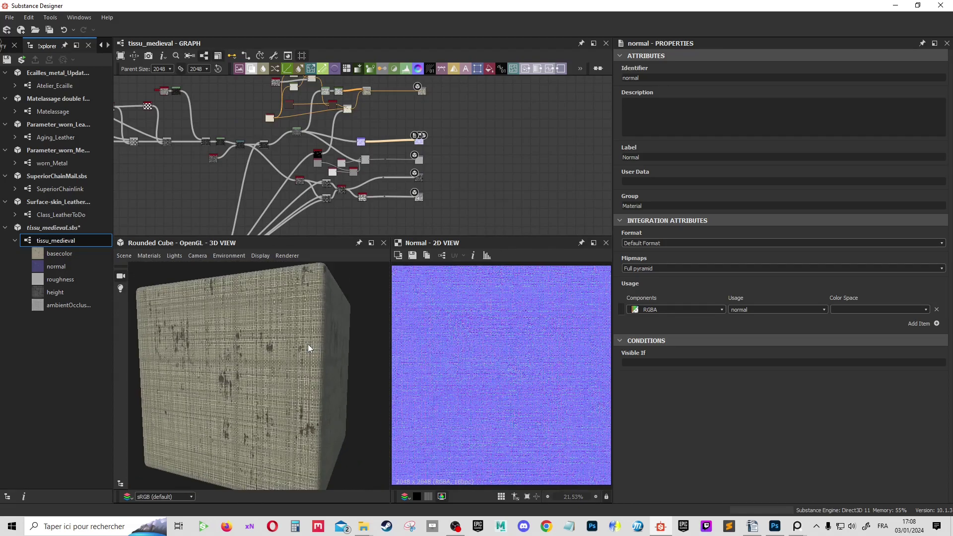
scroll(308, 344, "up", 3)
scroll(292, 347, "up", 1)
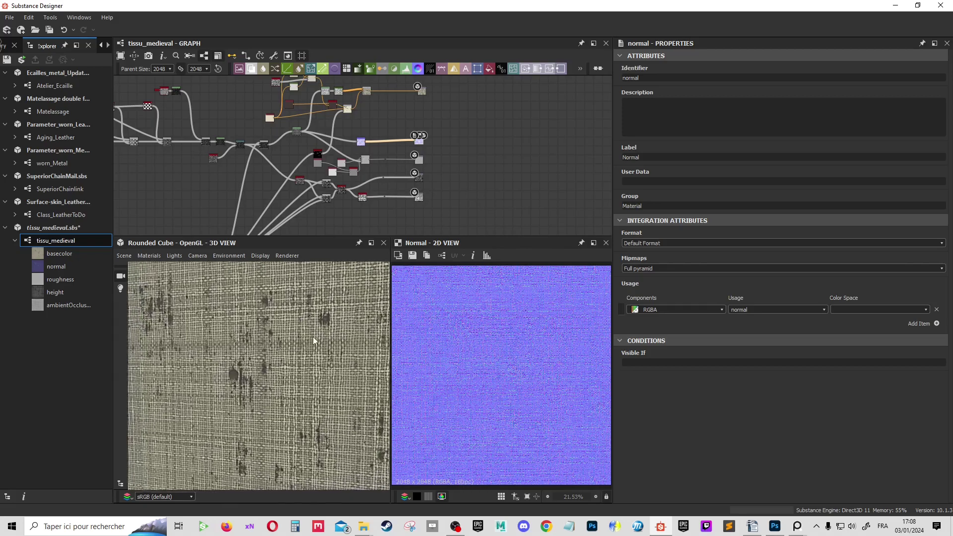
scroll(293, 347, "up", 1)
scroll(424, 91, "up", 2)
scroll(424, 91, "up", 1)
double_click(425, 93)
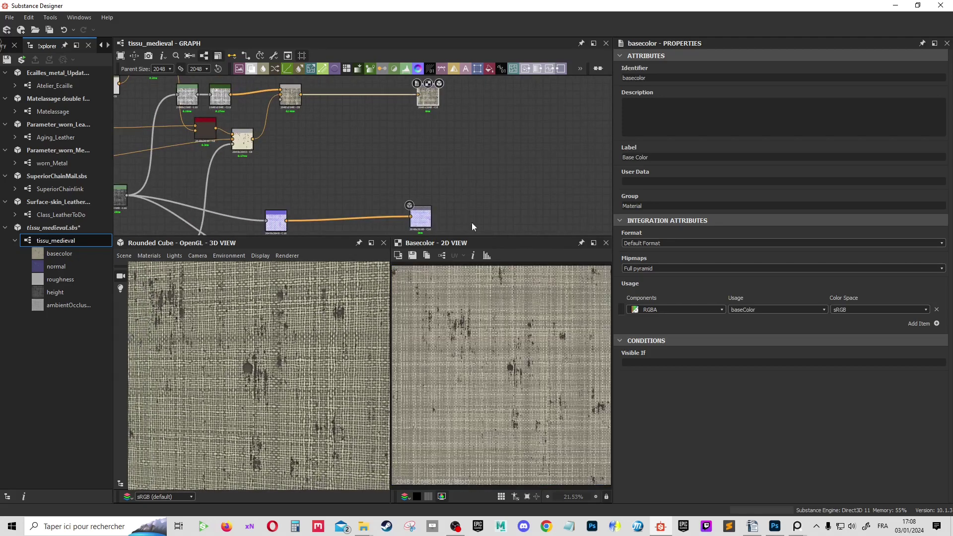
scroll(509, 338, "up", 3)
scroll(508, 339, "up", 3)
scroll(512, 332, "down", 5)
scroll(413, 92, "up", 4)
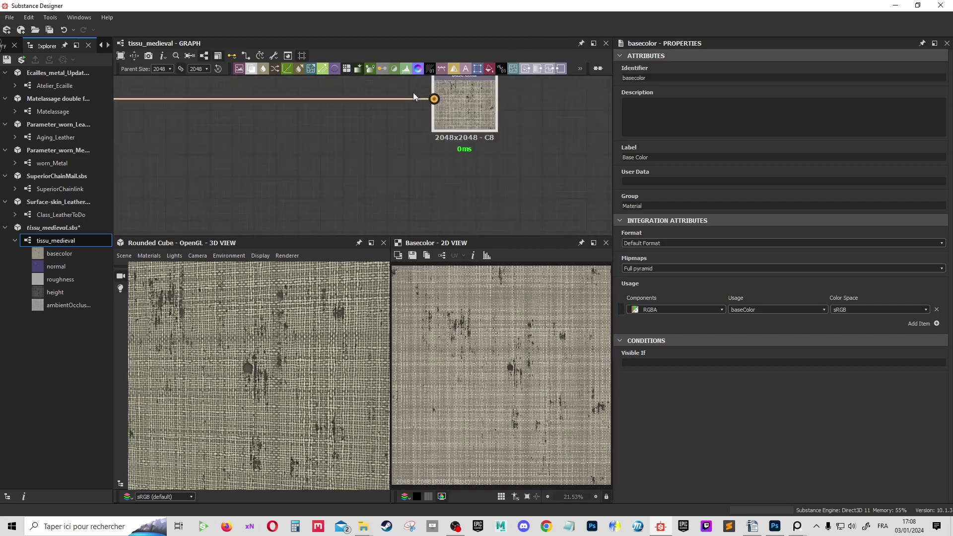
scroll(490, 112, "down", 2)
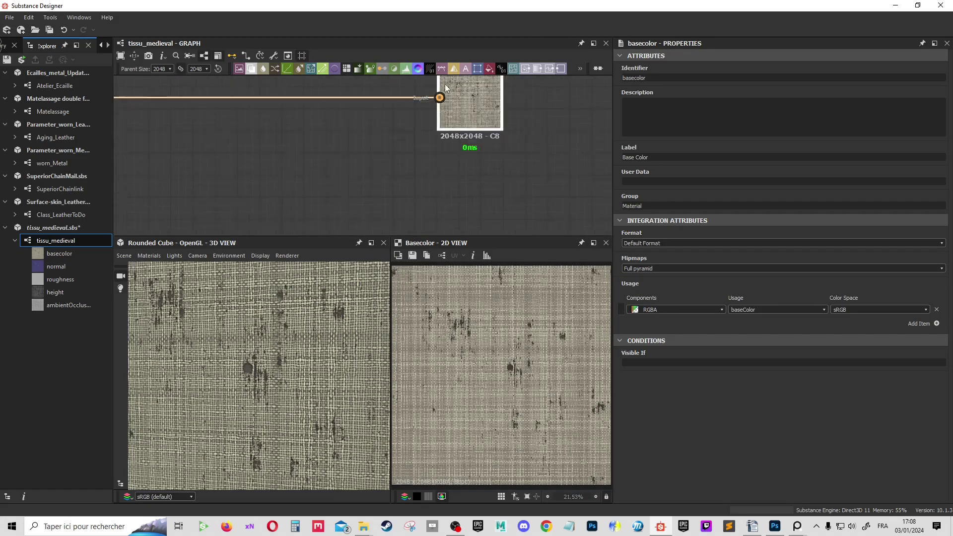
scroll(445, 87, "down", 2)
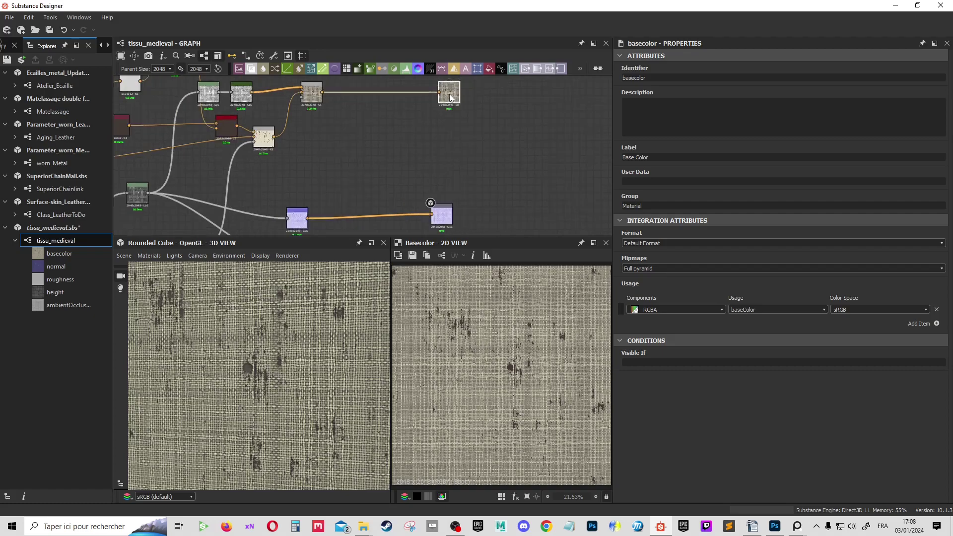
middle_click_drag(445, 220, 445, 163)
left_click_drag(439, 143, 457, 143)
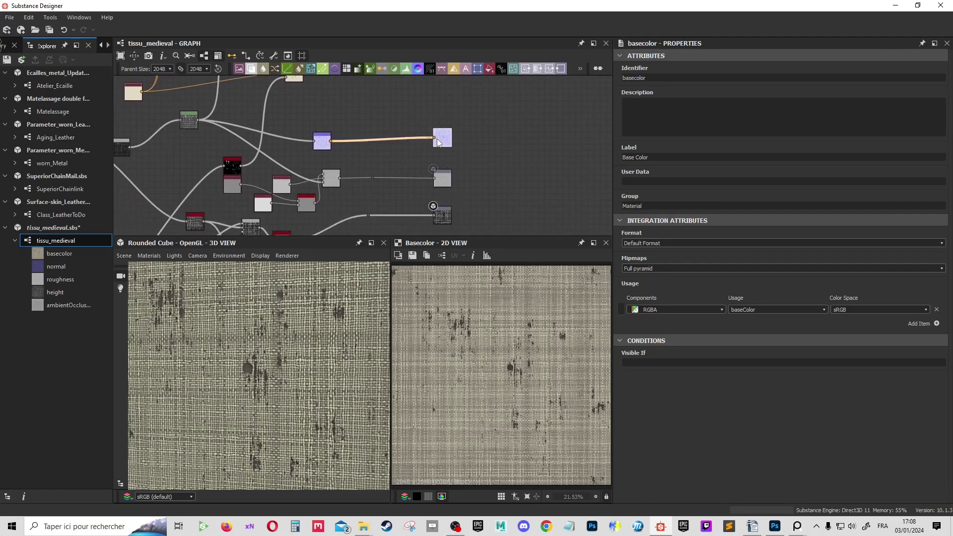
scroll(457, 141, "up", 2)
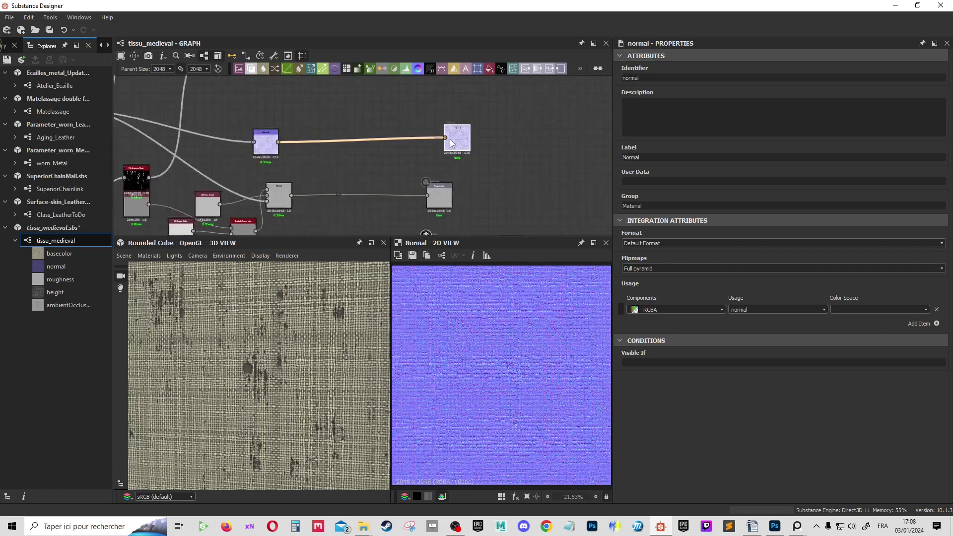
scroll(432, 139, "up", 2)
scroll(432, 139, "down", 2)
scroll(496, 318, "up", 5)
scroll(497, 315, "up", 3)
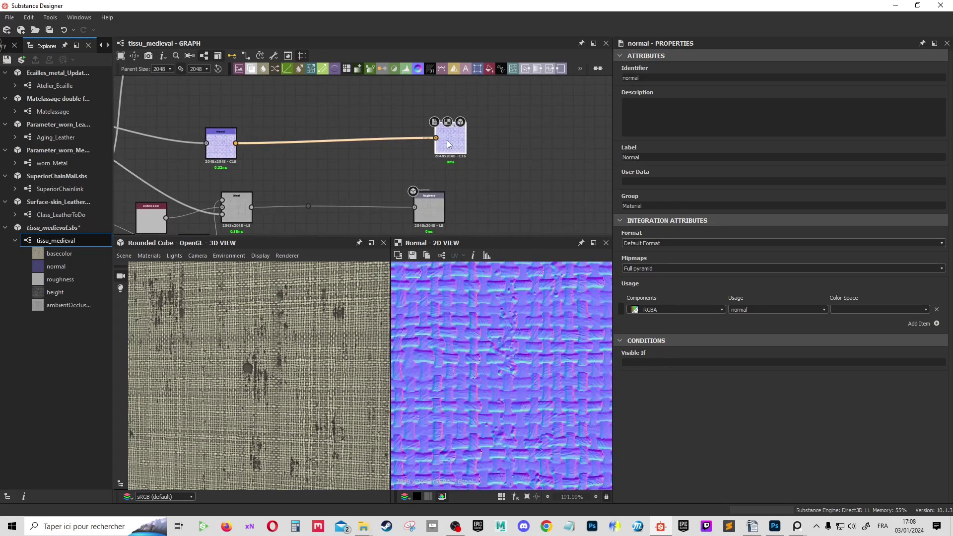
scroll(451, 148, "down", 2)
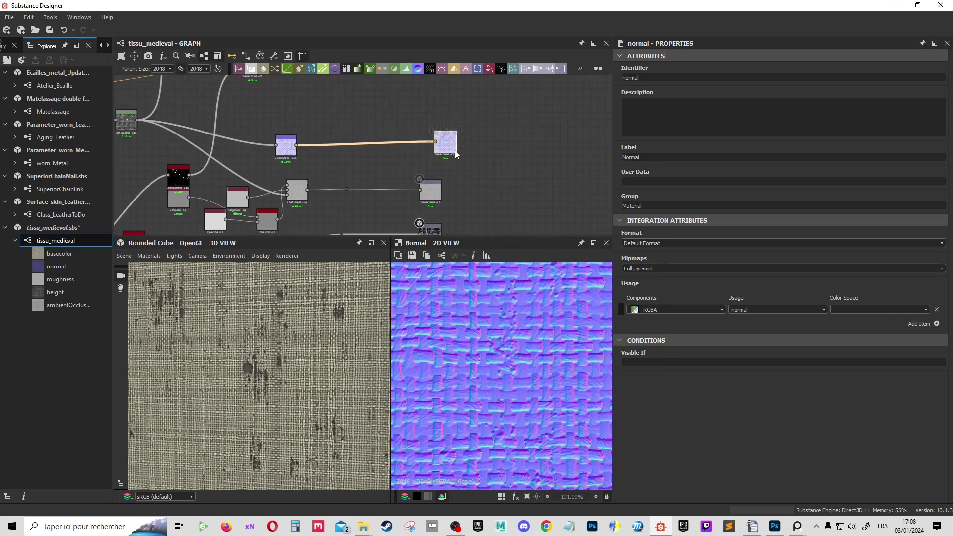
scroll(457, 152, "down", 1)
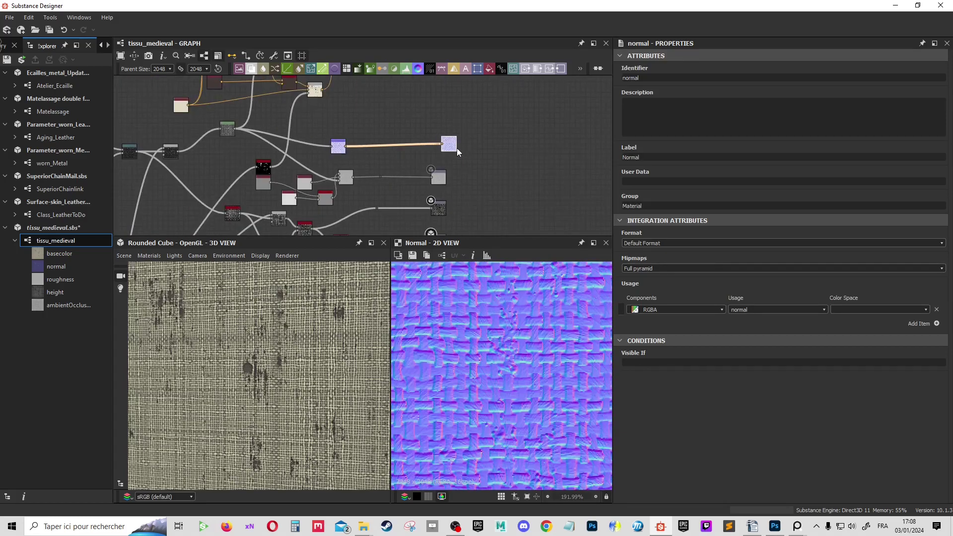
scroll(461, 136, "down", 1)
scroll(461, 135, "down", 1)
scroll(456, 133, "down", 2)
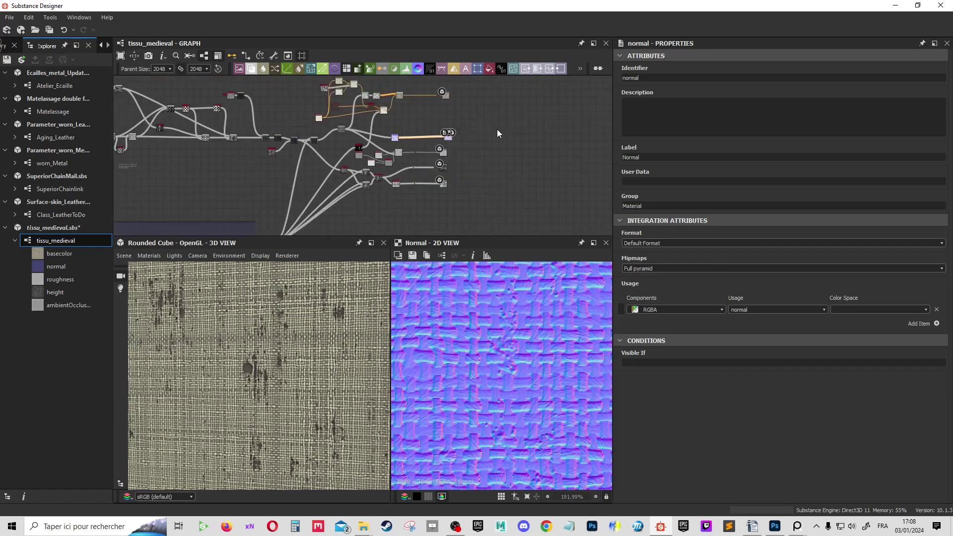
scroll(471, 104, "up", 1)
scroll(468, 154, "up", 2)
scroll(410, 170, "up", 1)
scroll(405, 149, "up", 1)
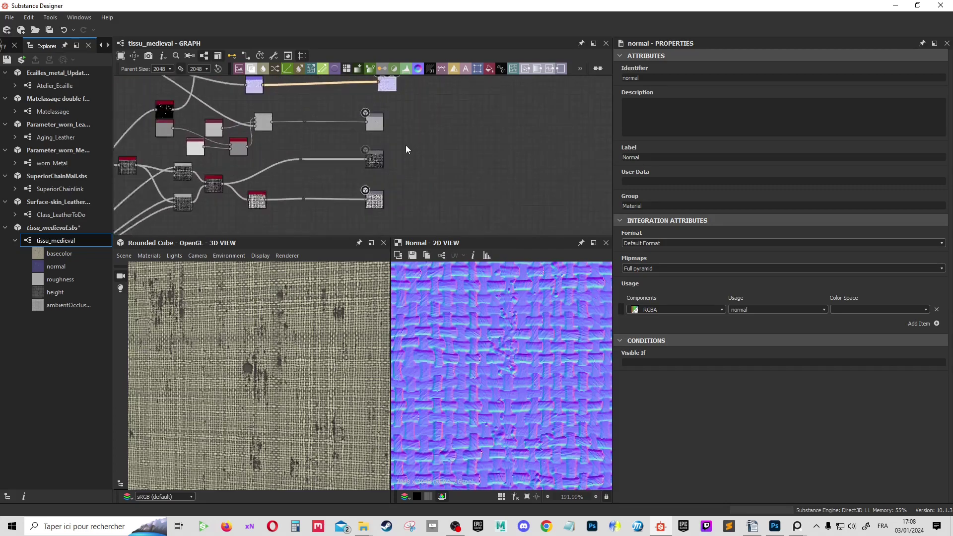
scroll(406, 149, "up", 1)
- Preview the roughness, height and ambient occlusion output maps in turn
left_click(355, 118)
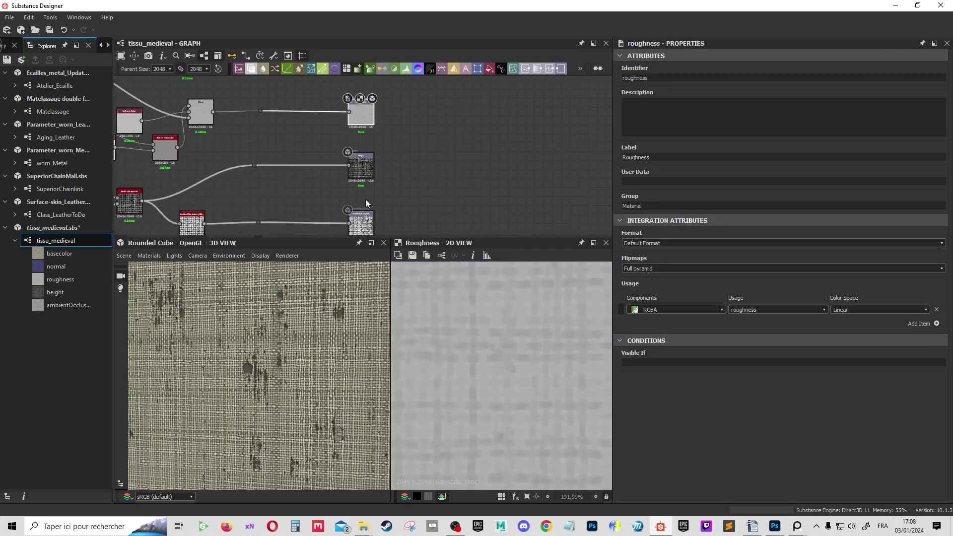
left_click(360, 162)
left_click(361, 221)
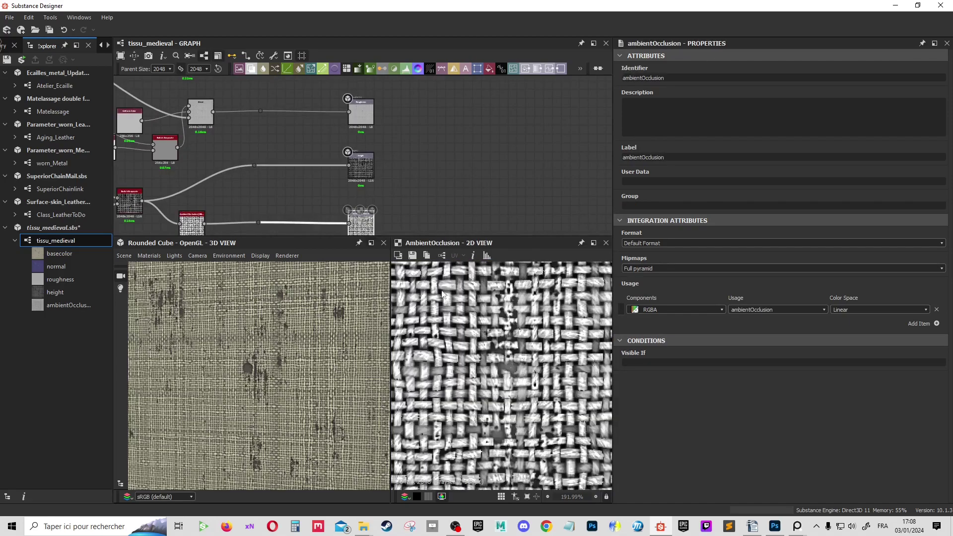
scroll(344, 214, "up", 2)
scroll(401, 132, "up", 2)
scroll(401, 133, "down", 5)
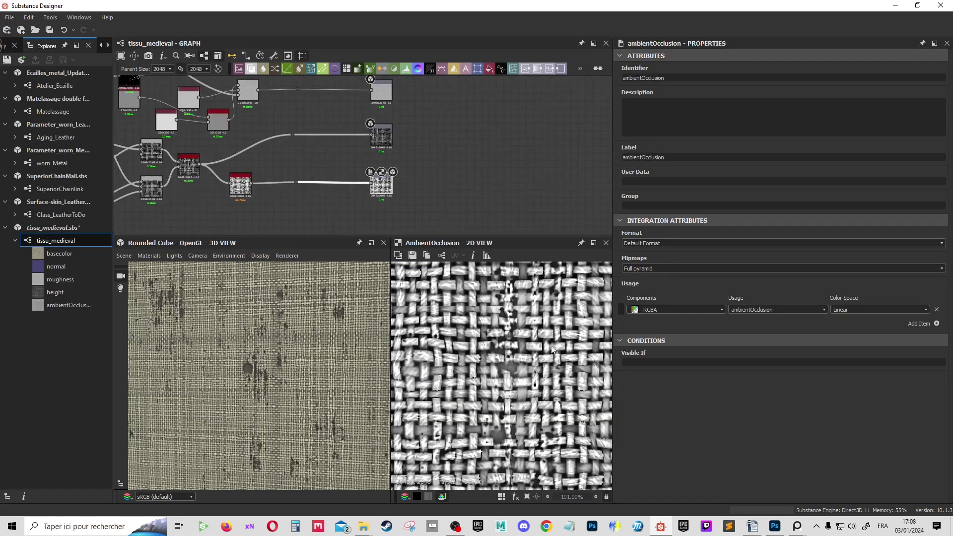
scroll(429, 185, "down", 2)
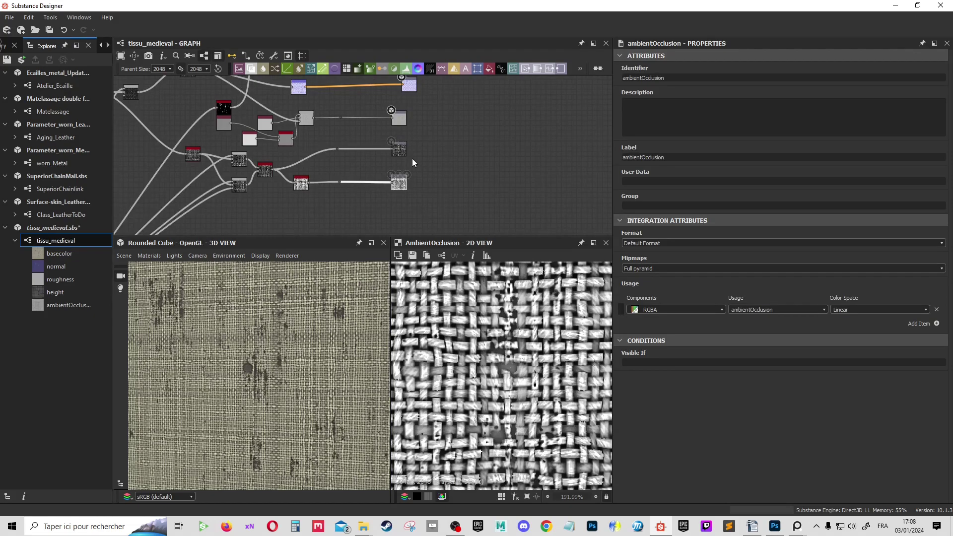
- Bring the output nodes into view and search the node library for 'rgb'
scroll(406, 133, "up", 2)
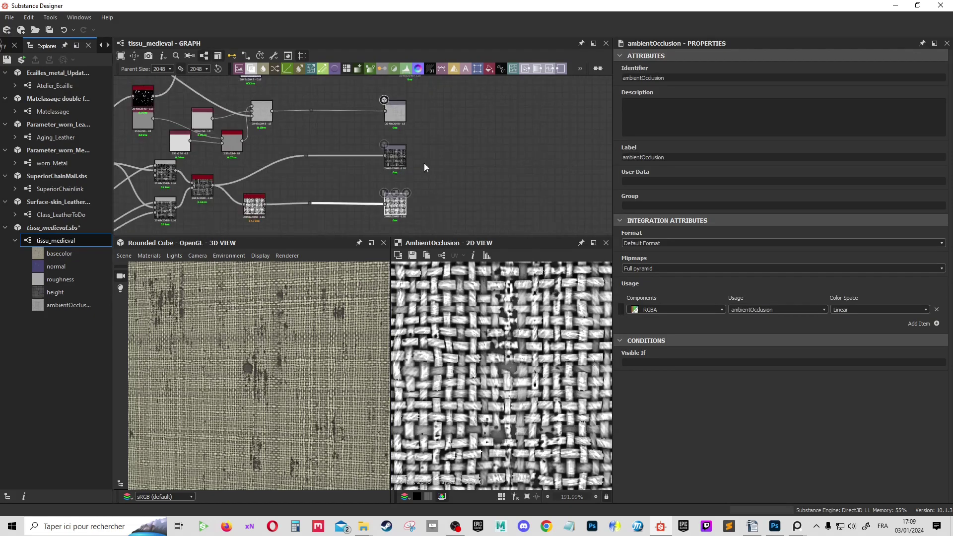
scroll(424, 163, "down", 2)
scroll(479, 141, "up", 2)
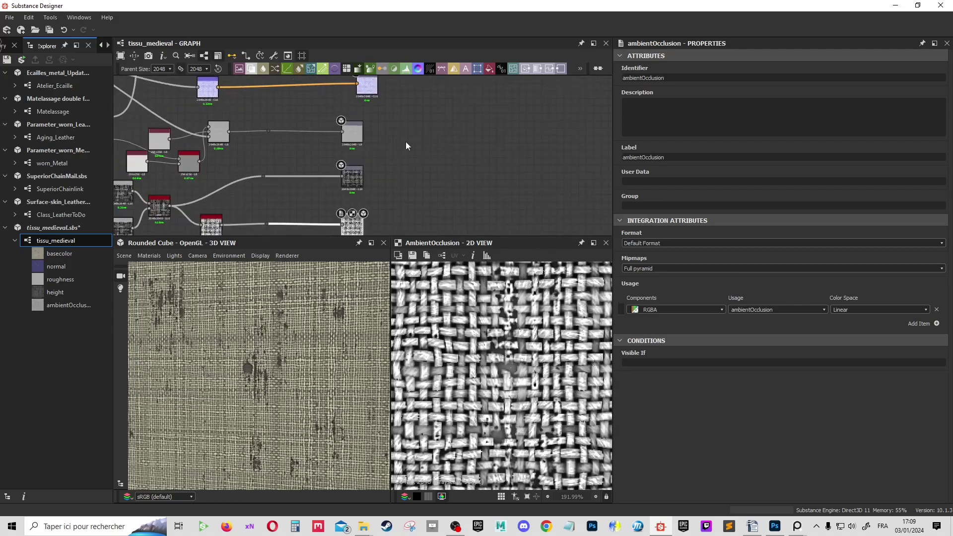
middle_click_drag(425, 180, 459, 154)
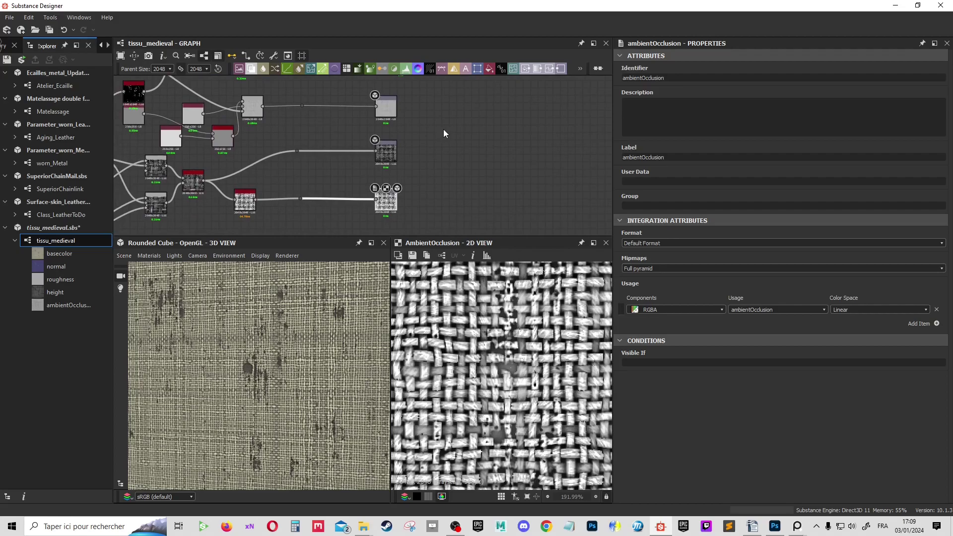
key("space")
type("rgb")
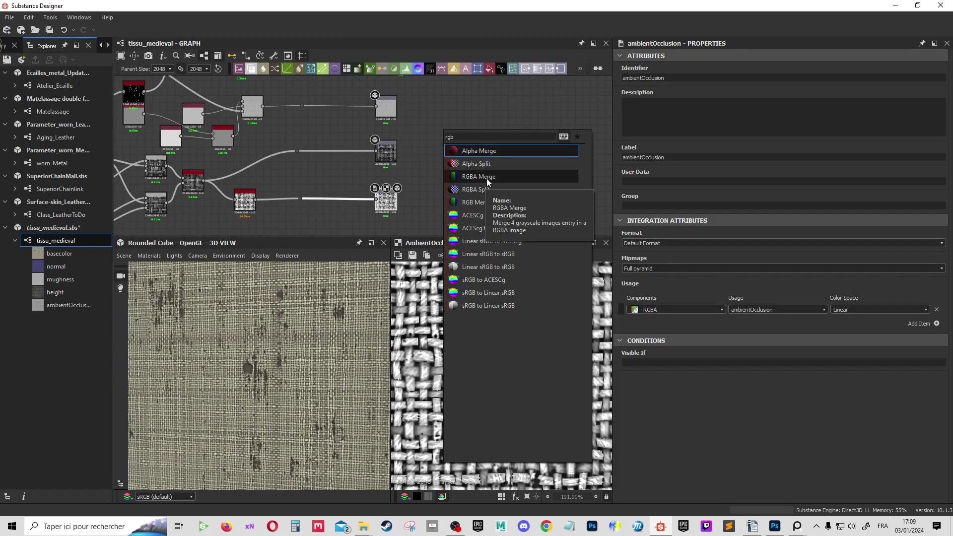
- Add an RGBA Merge node and pull it out of the node chain
left_click(486, 180)
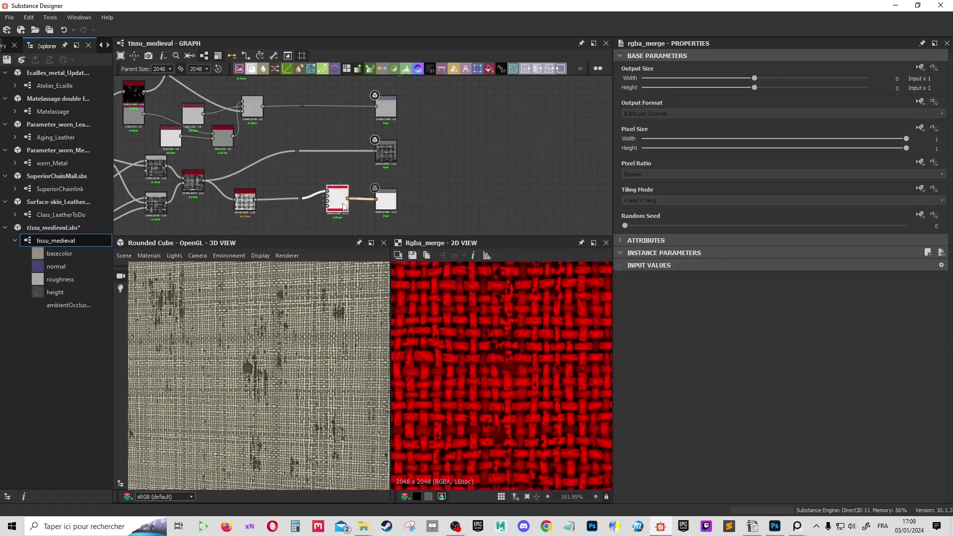
left_click_drag(344, 207, 348, 222)
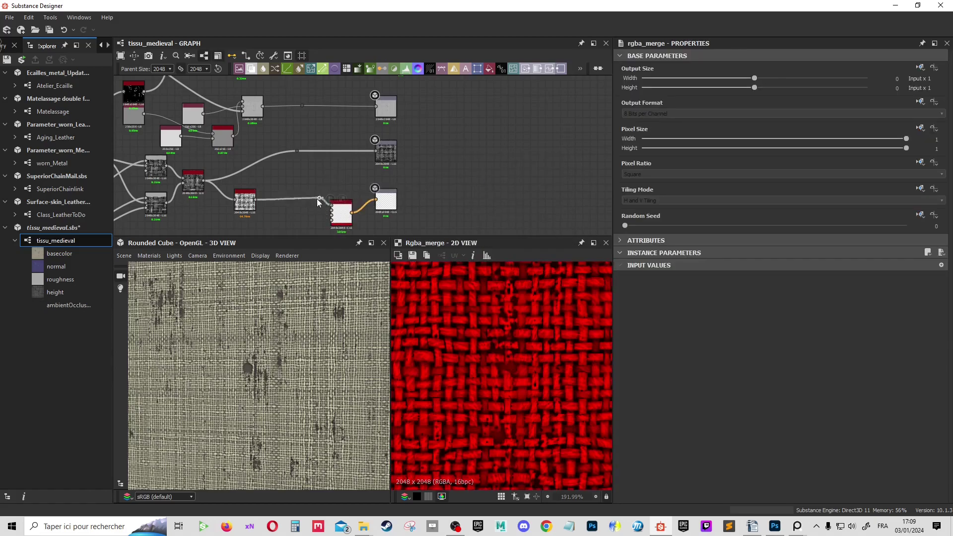
left_click_drag(342, 217, 454, 167)
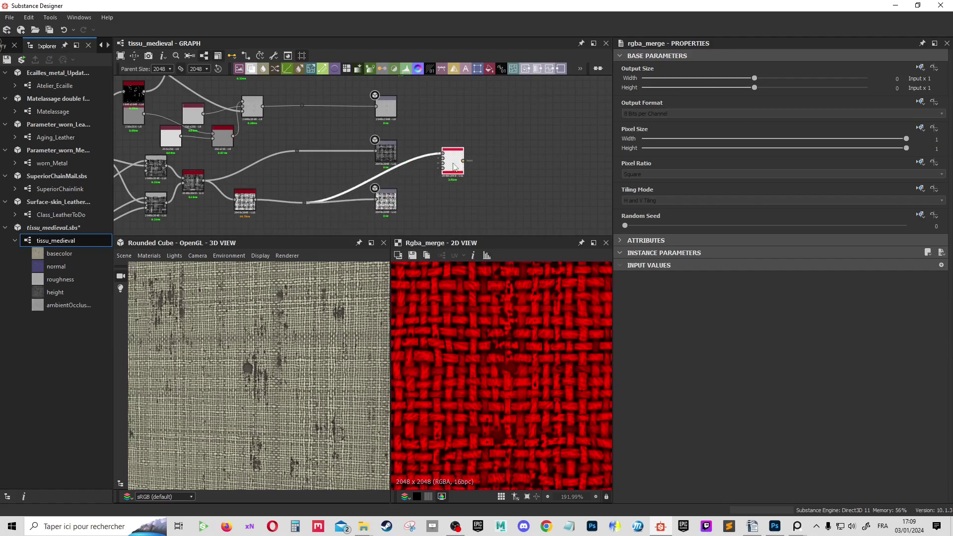
scroll(443, 154, "up", 5)
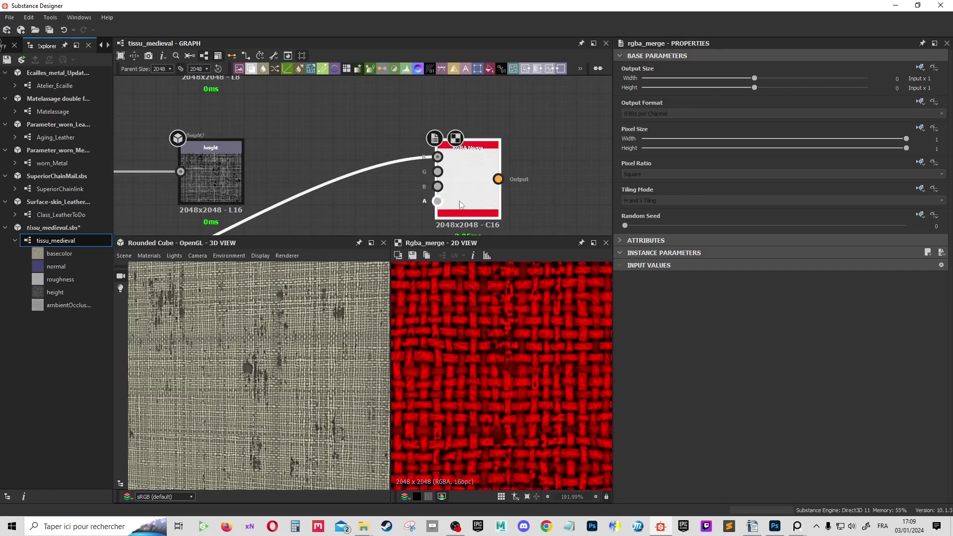
scroll(501, 191, "down", 5)
scroll(401, 153, "up", 2)
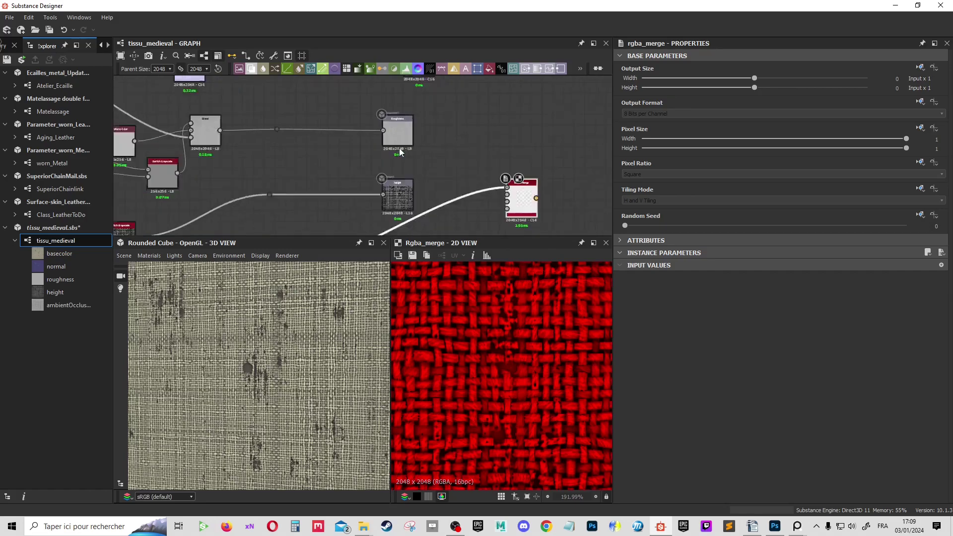
scroll(397, 121, "up", 1)
scroll(397, 121, "down", 2)
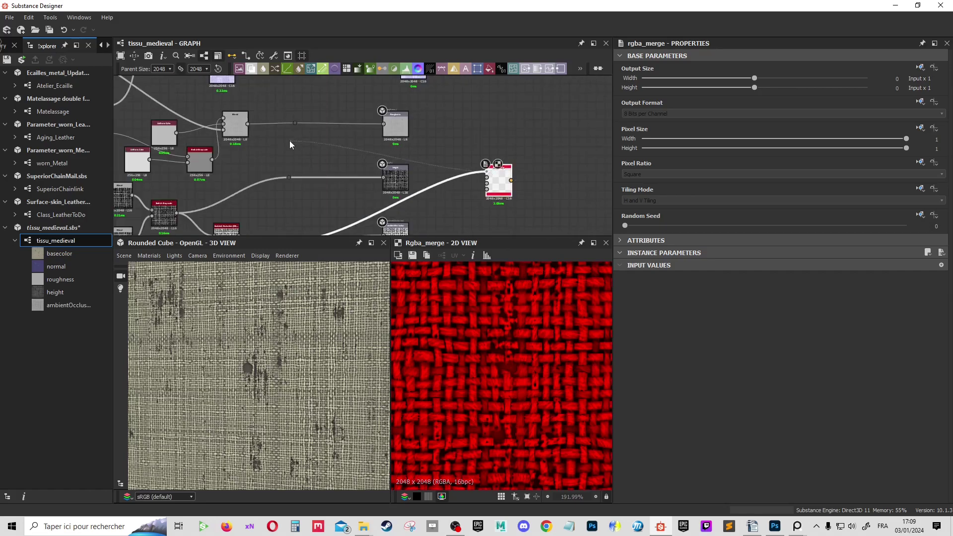
- Wire the roughness source into the merge's red input and the height source into green
left_click_drag(289, 144, 294, 123)
scroll(497, 208, "up", 1)
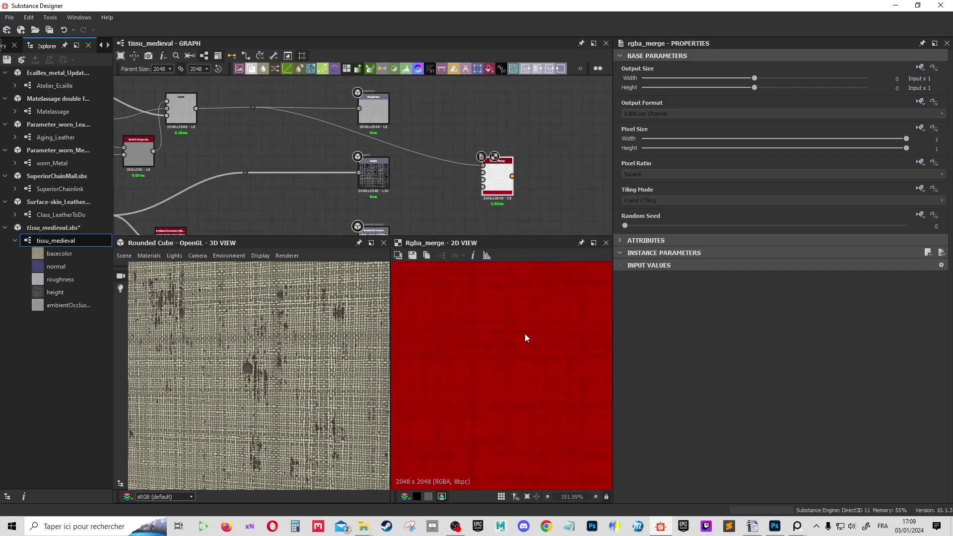
scroll(496, 179, "up", 1)
scroll(504, 388, "down", 10)
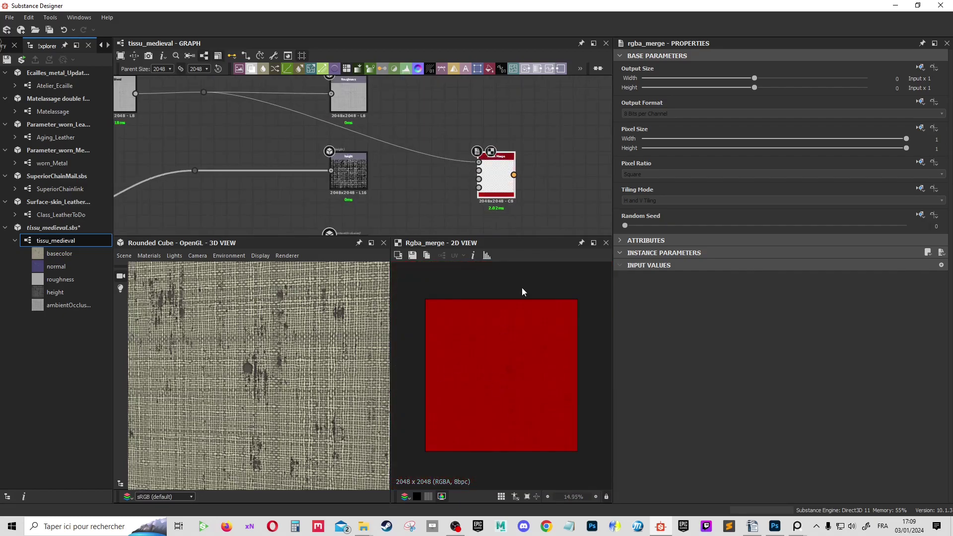
scroll(397, 179, "down", 1)
left_click(357, 171)
scroll(263, 172, "down", 1)
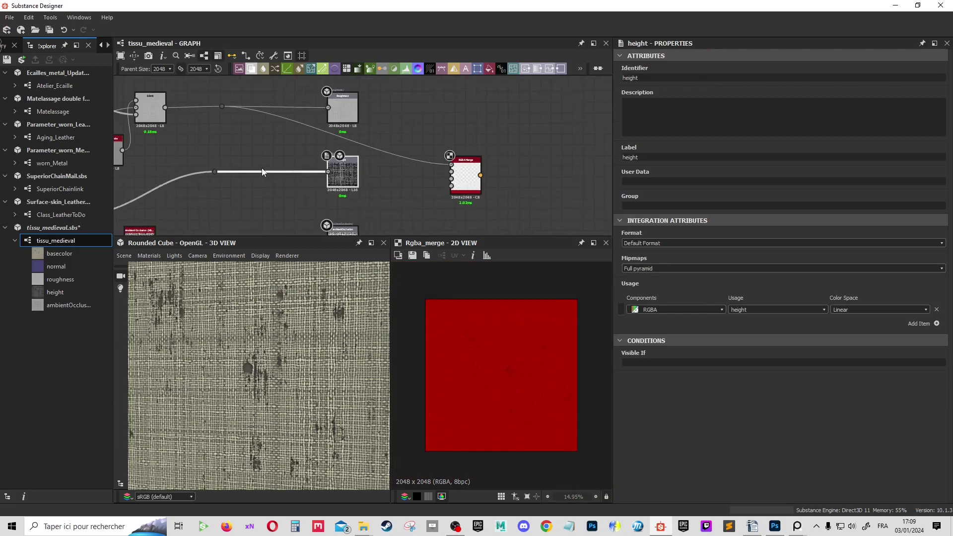
left_click_drag(216, 172, 452, 172)
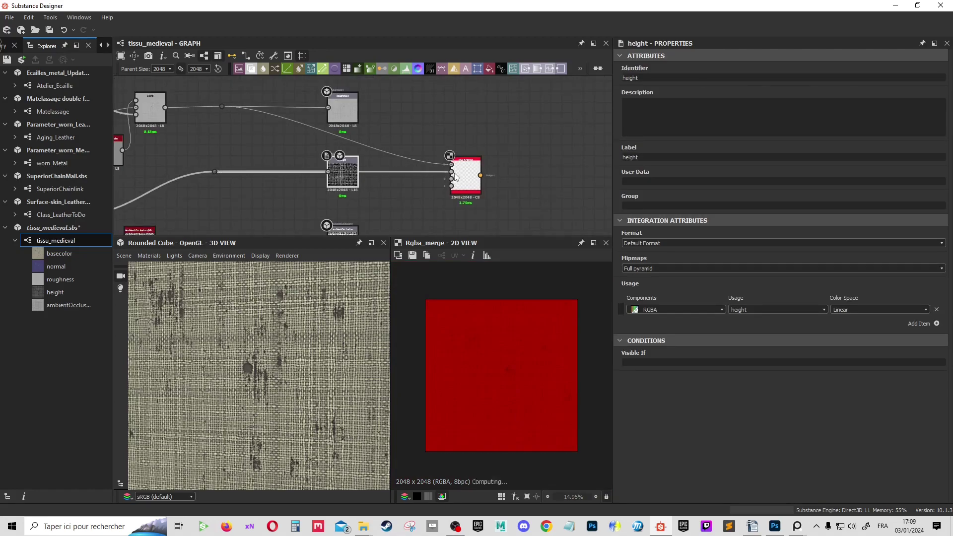
- Wire the ambient occlusion source into the RGBA Merge's blue input
scroll(455, 177, "up", 4)
scroll(456, 179, "up", 1)
scroll(462, 183, "down", 6)
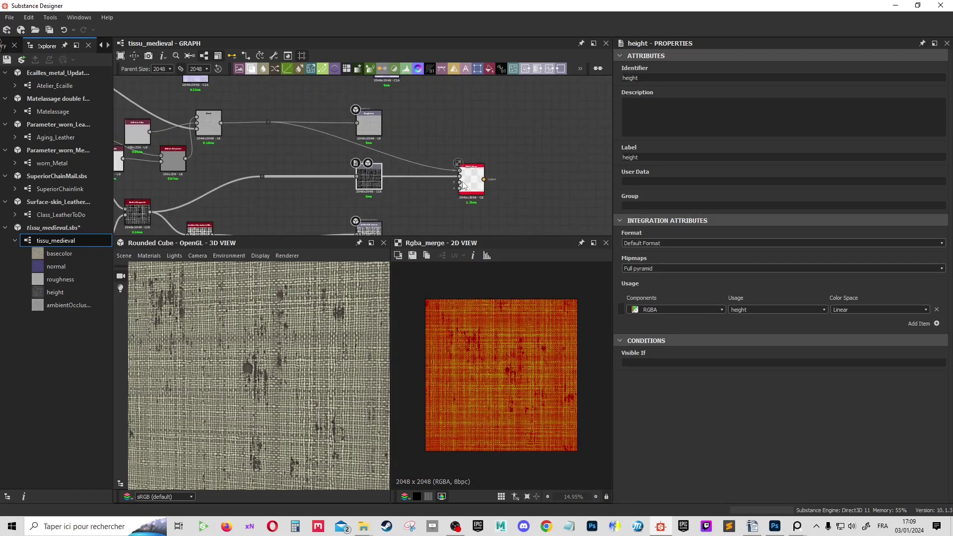
middle_click_drag(462, 185, 481, 139)
scroll(484, 136, "up", 4)
scroll(496, 129, "down", 2)
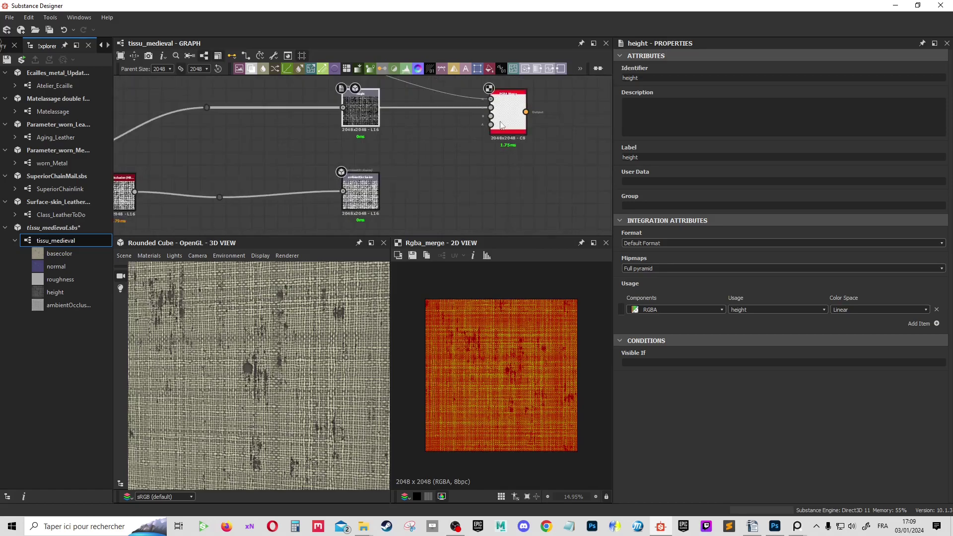
left_click_drag(490, 116, 219, 198)
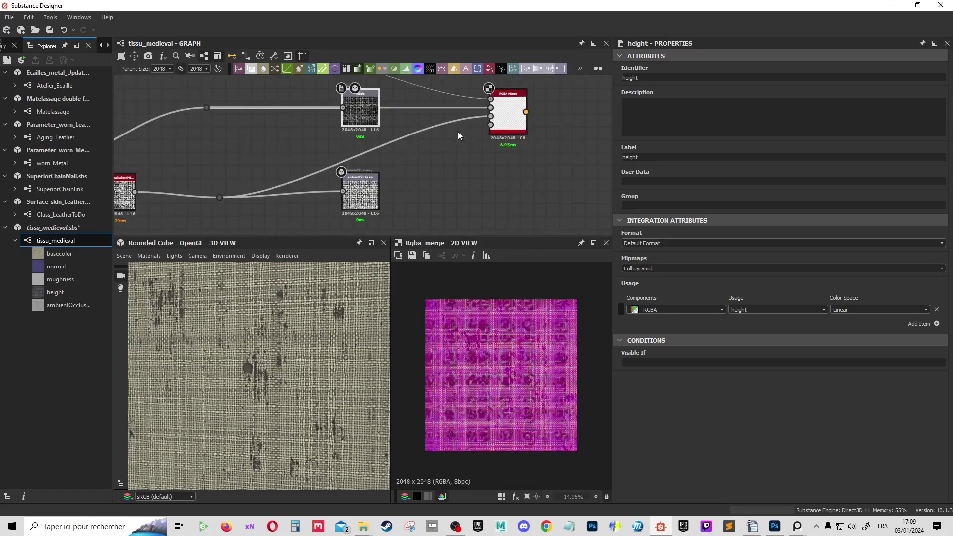
scroll(507, 382, "up", 5)
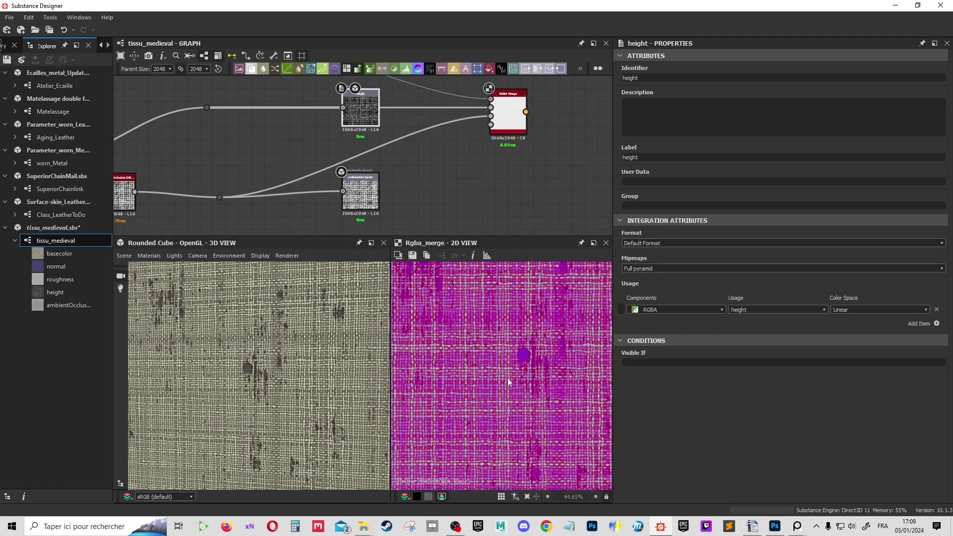
scroll(507, 382, "down", 5)
scroll(500, 116, "up", 1)
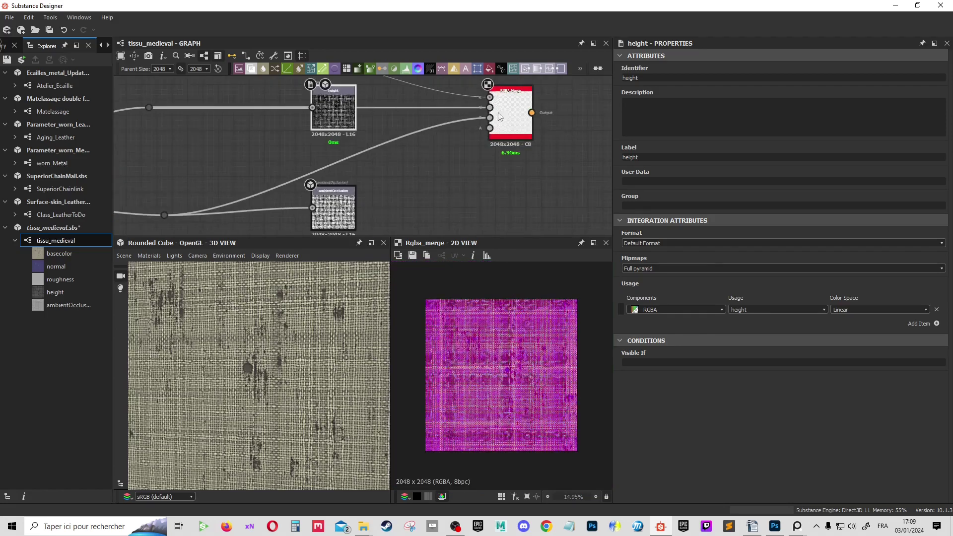
scroll(494, 124, "up", 1)
scroll(483, 133, "down", 3)
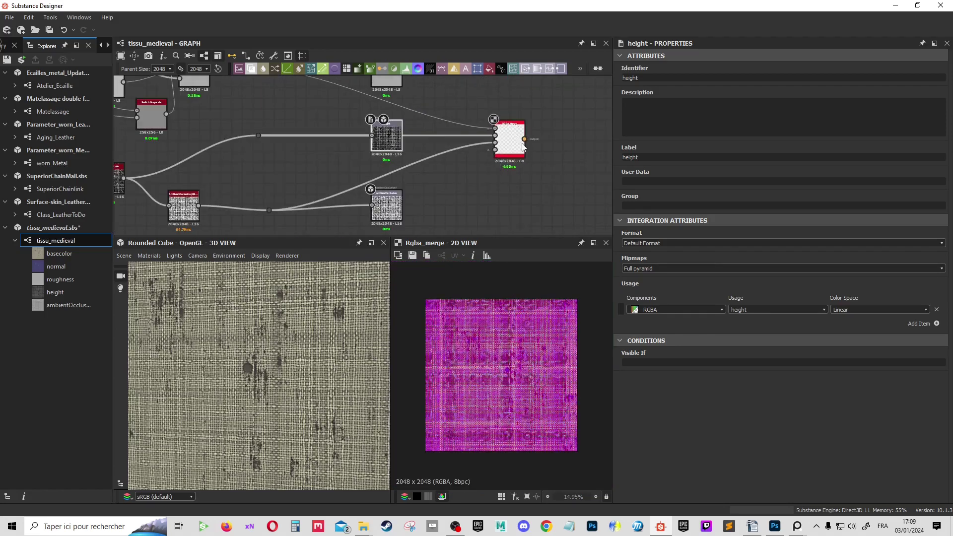
scroll(514, 171, "down", 1)
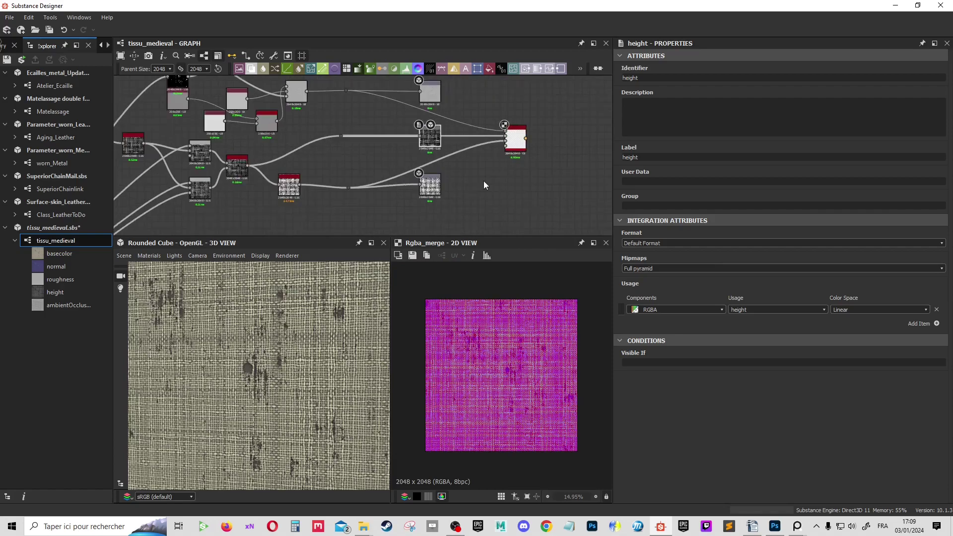
- Add a Uniform Color node and move it clear of the texture node it covered
left_click(491, 68)
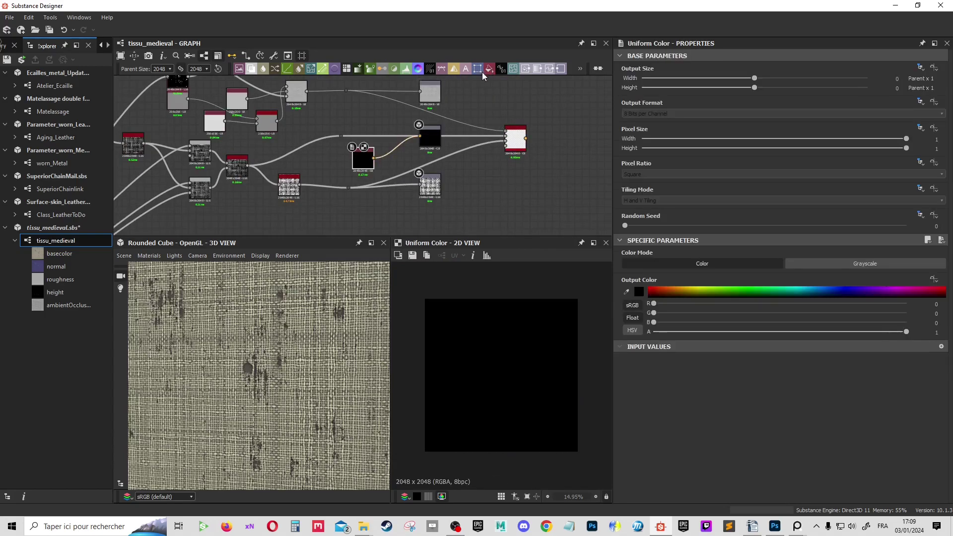
left_click(349, 165)
left_click_drag(422, 138, 419, 145)
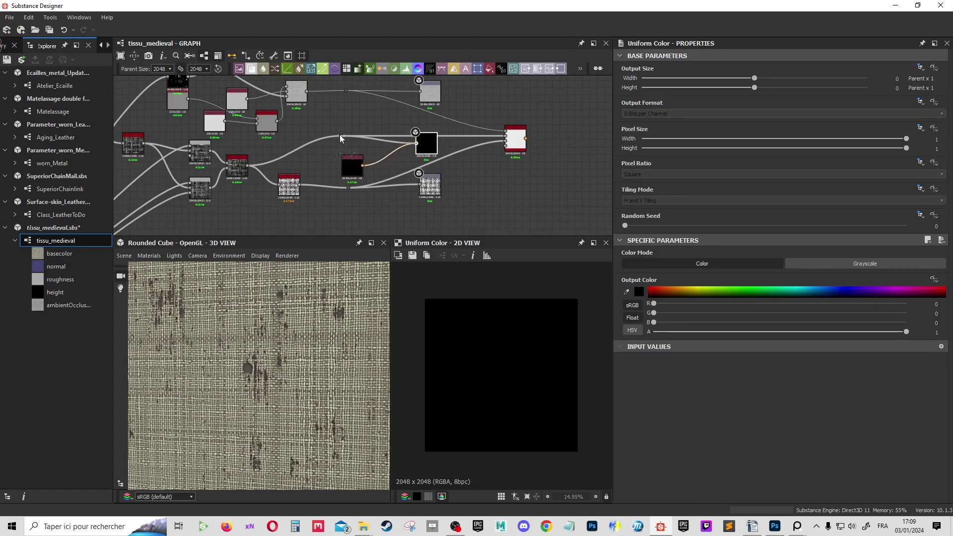
mouse_move(419, 146)
left_mouse_down()
mouse_move(499, 162)
mouse_move(440, 200)
left_mouse_up()
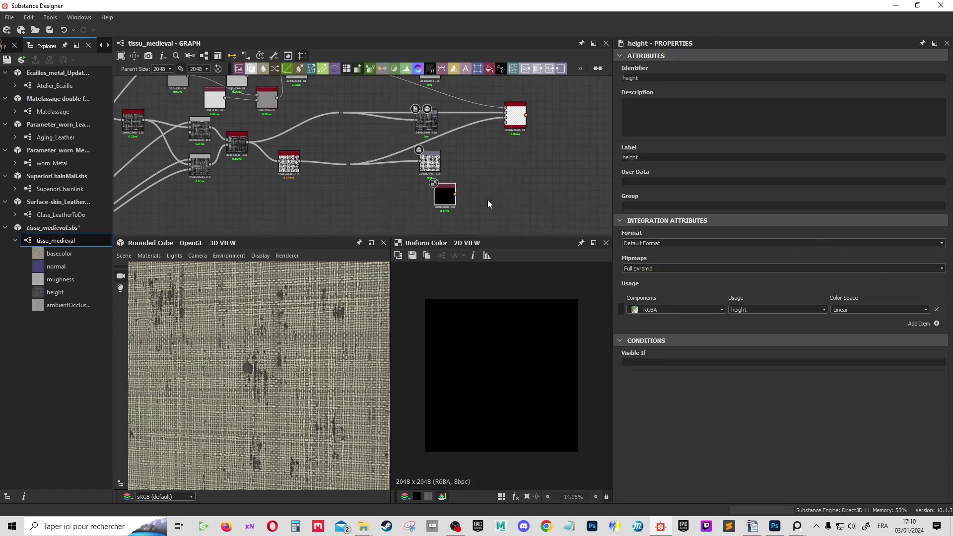
- Make the Uniform Color white by switching to Grayscale mode with L set to 1
left_click(443, 198)
left_click(898, 262)
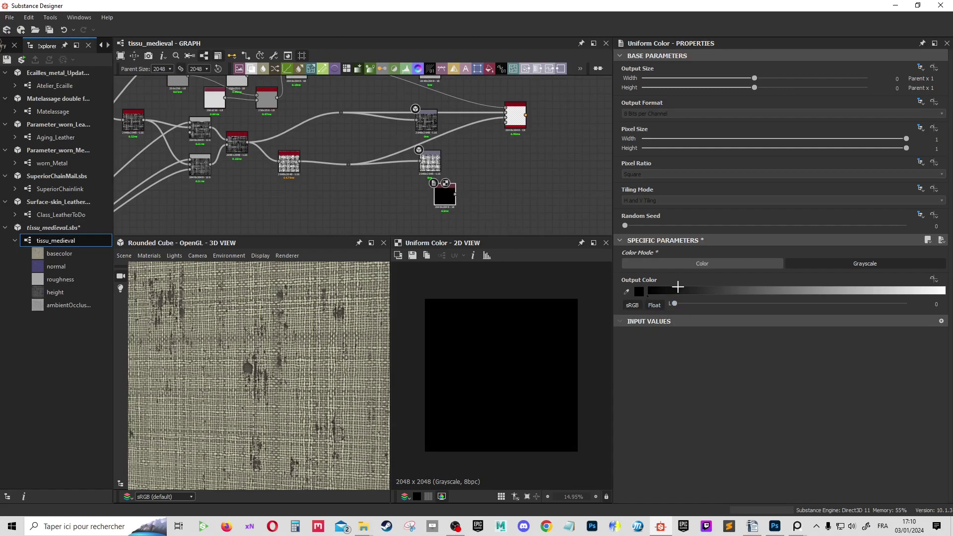
left_click_drag(687, 304, 908, 303)
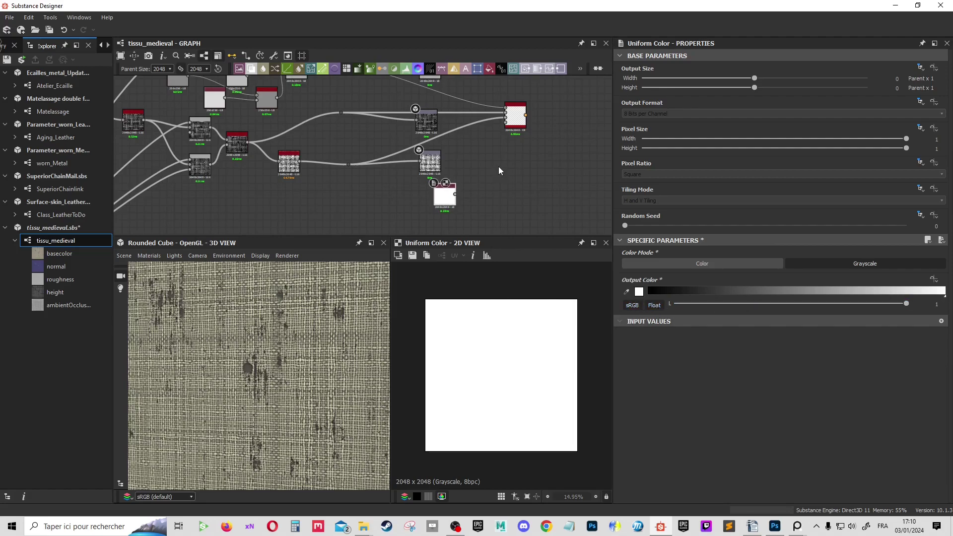
scroll(505, 126, "up", 3)
scroll(449, 206, "down", 2)
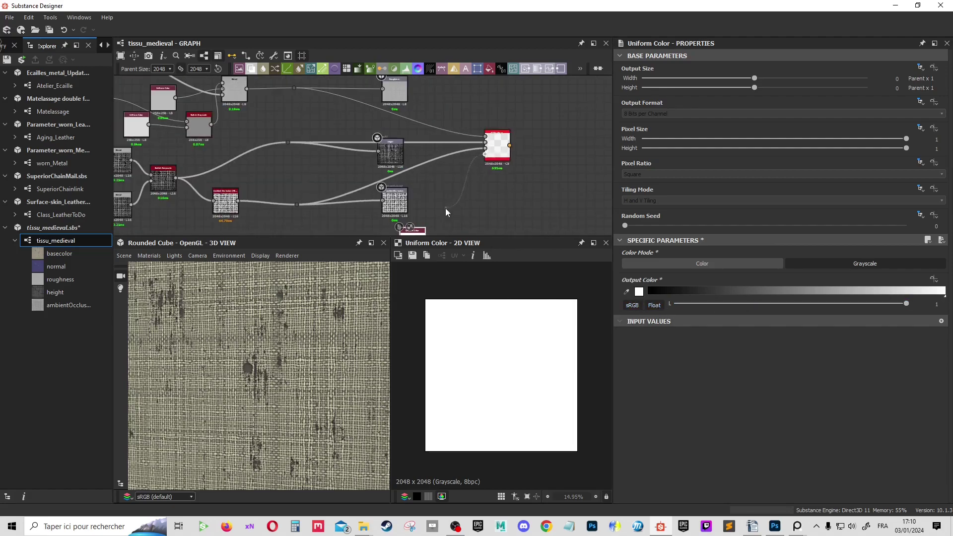
left_click(496, 154)
- Preview the RGBA Merge result and feed it into a new Output node
double_click(495, 151)
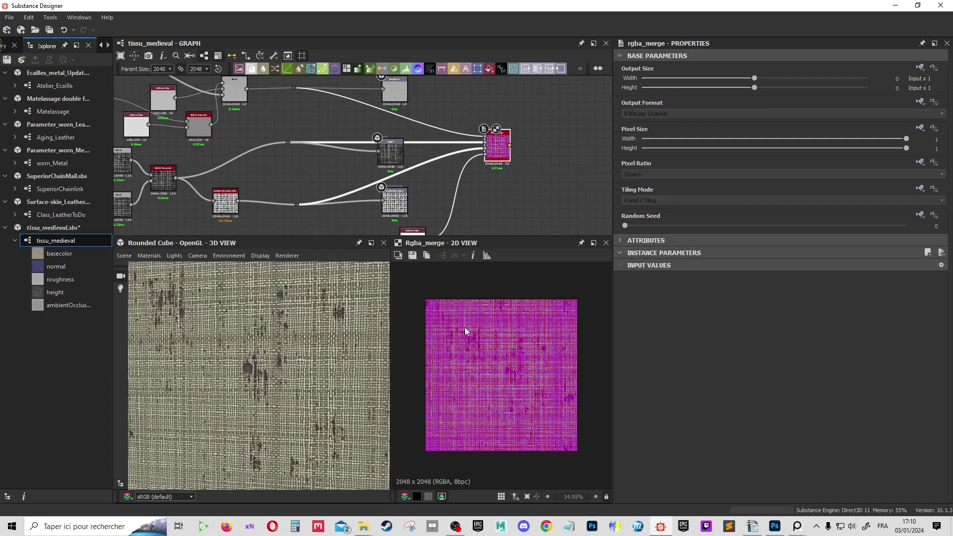
scroll(461, 201, "down", 2)
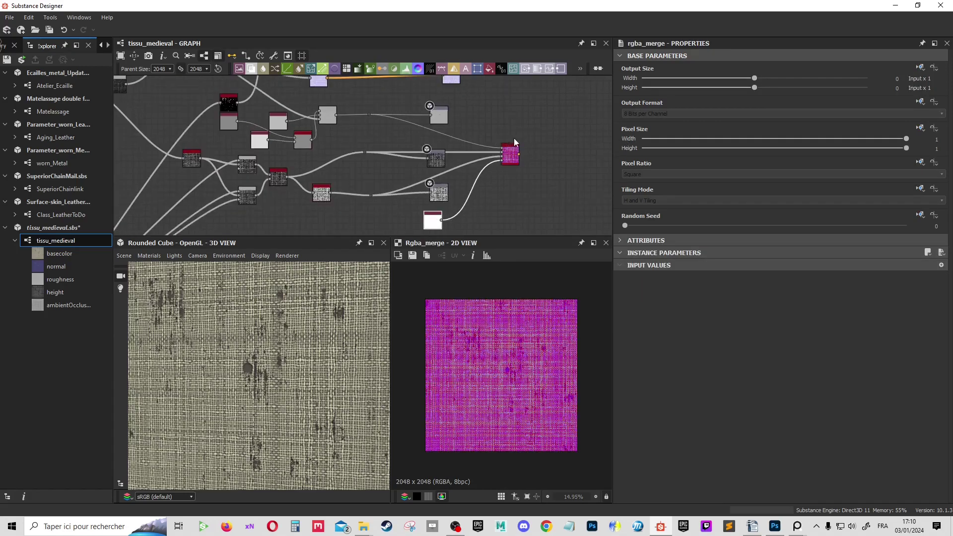
scroll(521, 166, "up", 3)
left_click_drag(518, 161, 568, 160)
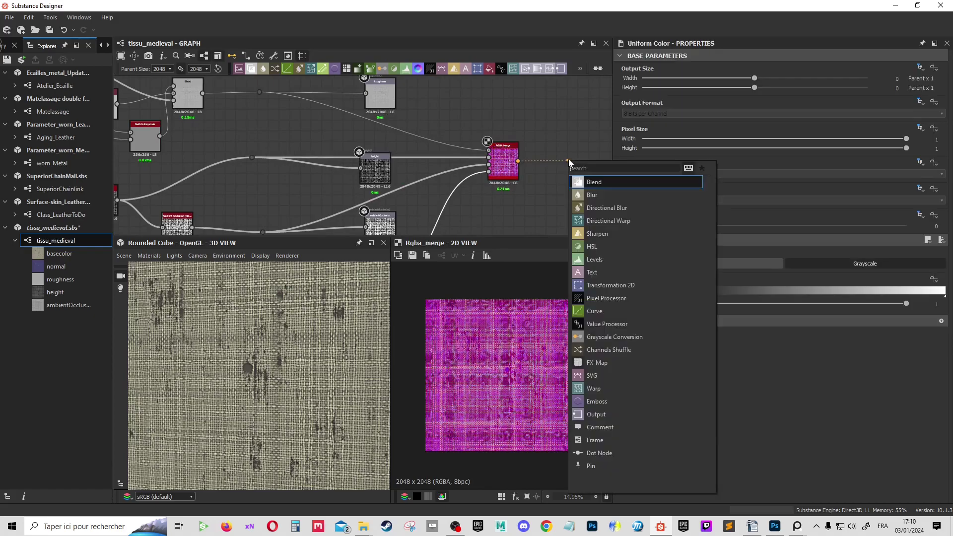
type("out")
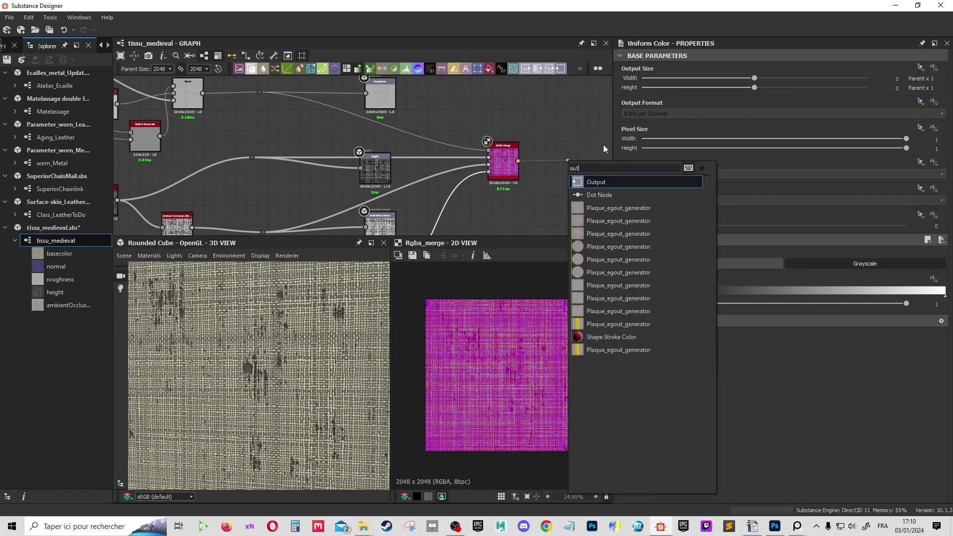
left_click(616, 183)
scroll(563, 188, "down", 1)
middle_click_drag(563, 189, 521, 178)
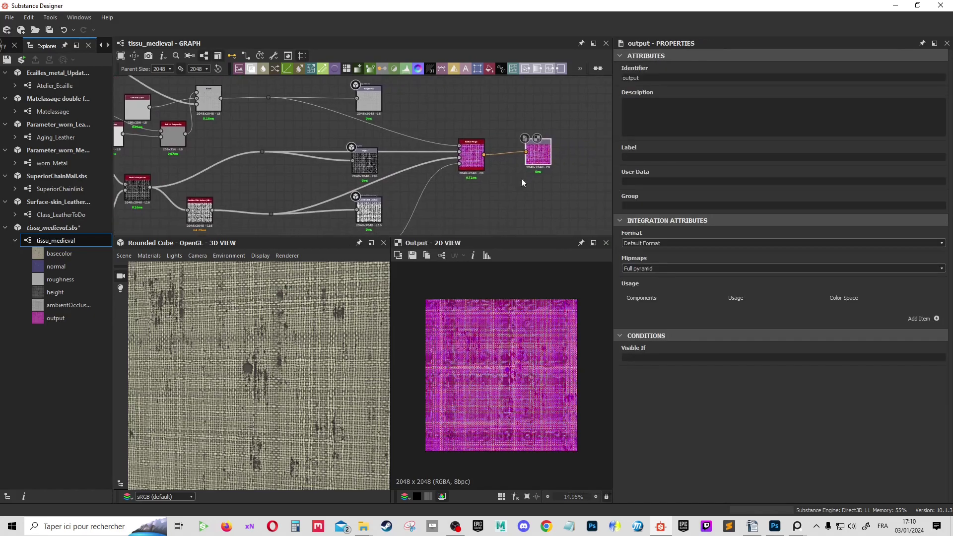
scroll(551, 151, "up", 2)
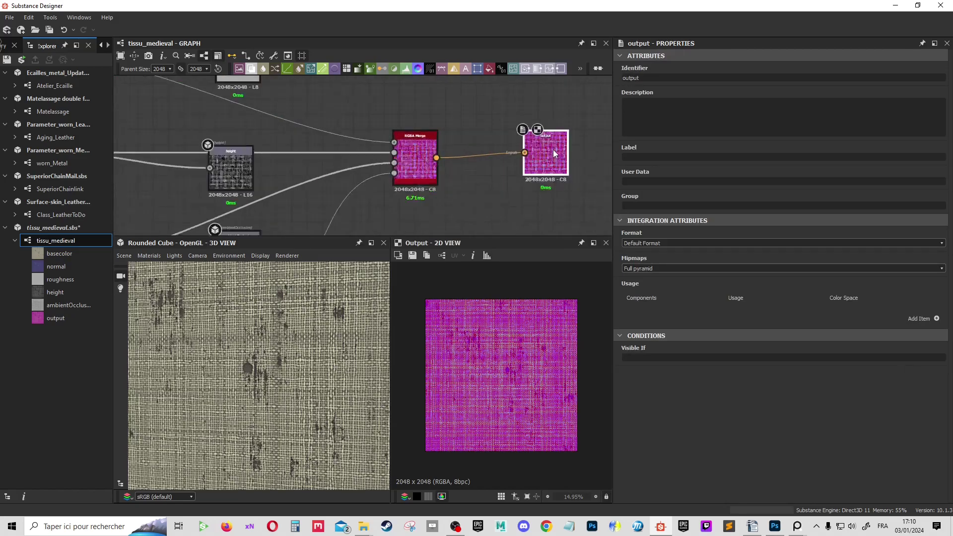
scroll(554, 149, "up", 4)
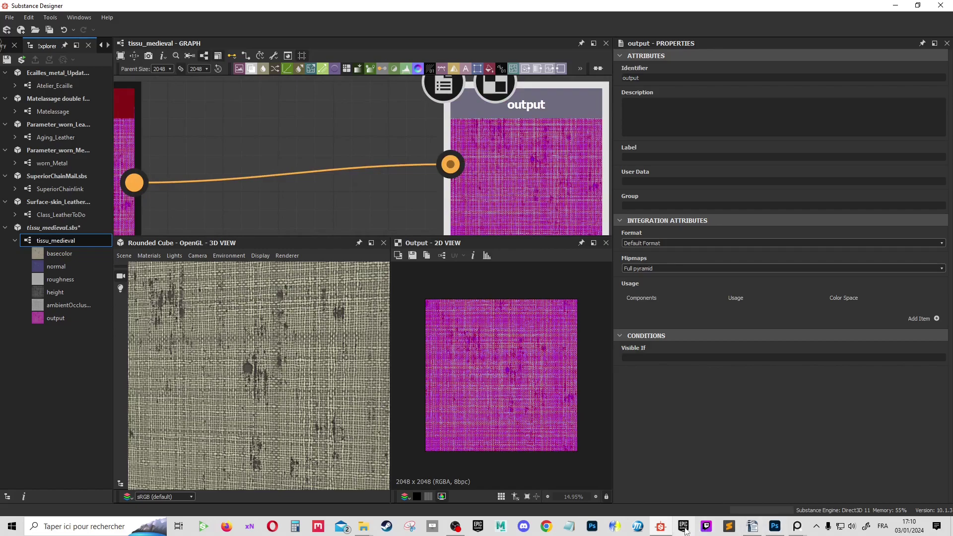
- Glance at the PureRef reference board, return to the graph, then switch to Photoshop
mouse_move(797, 526)
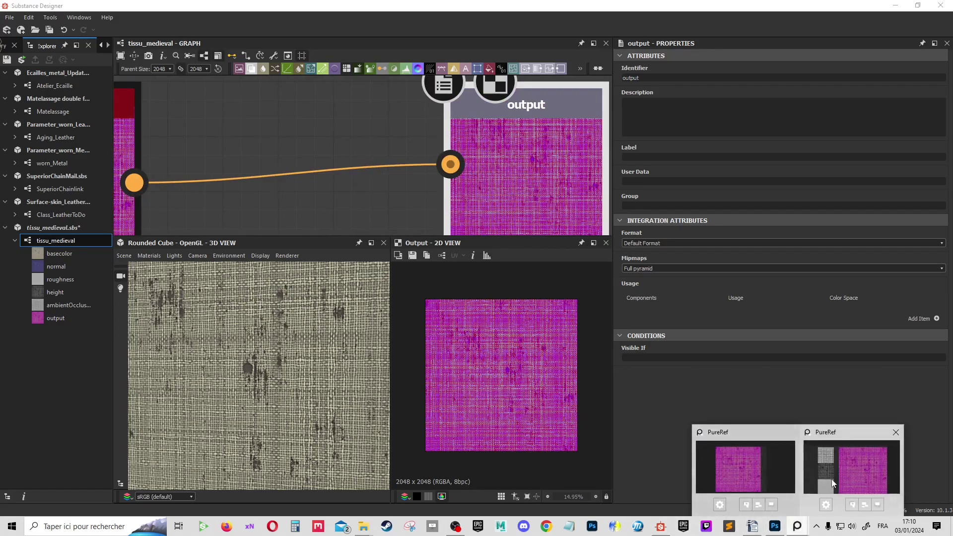
left_click(822, 468)
scroll(528, 202, "down", 2)
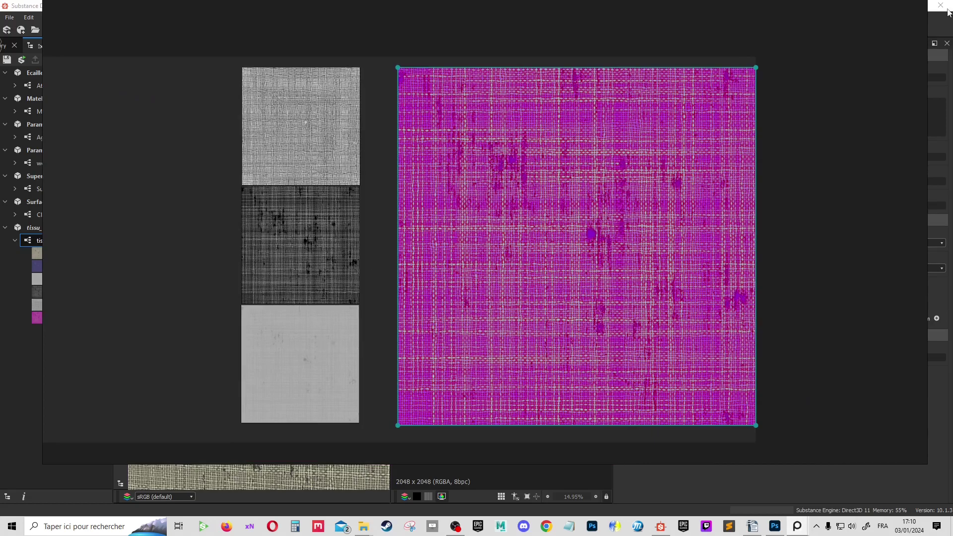
left_click(698, 498)
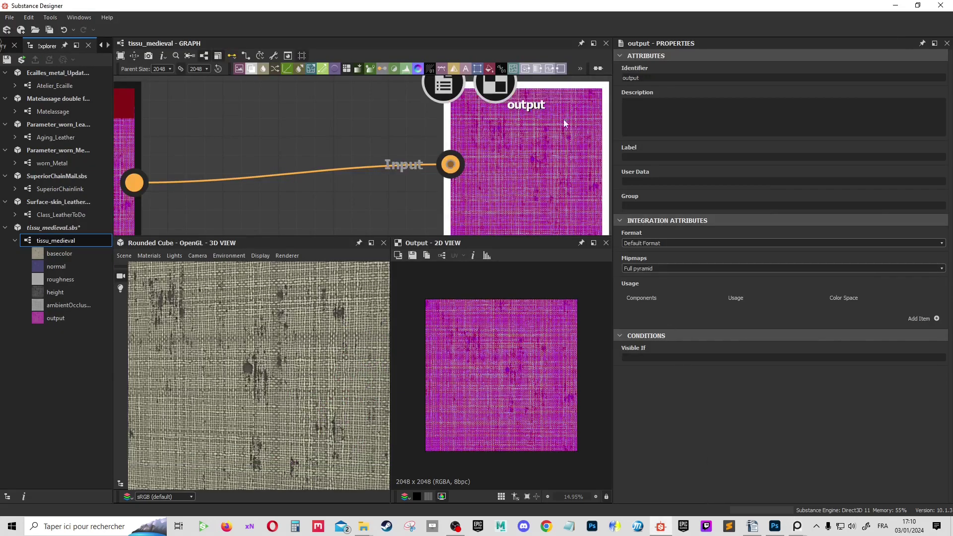
scroll(492, 130, "down", 5)
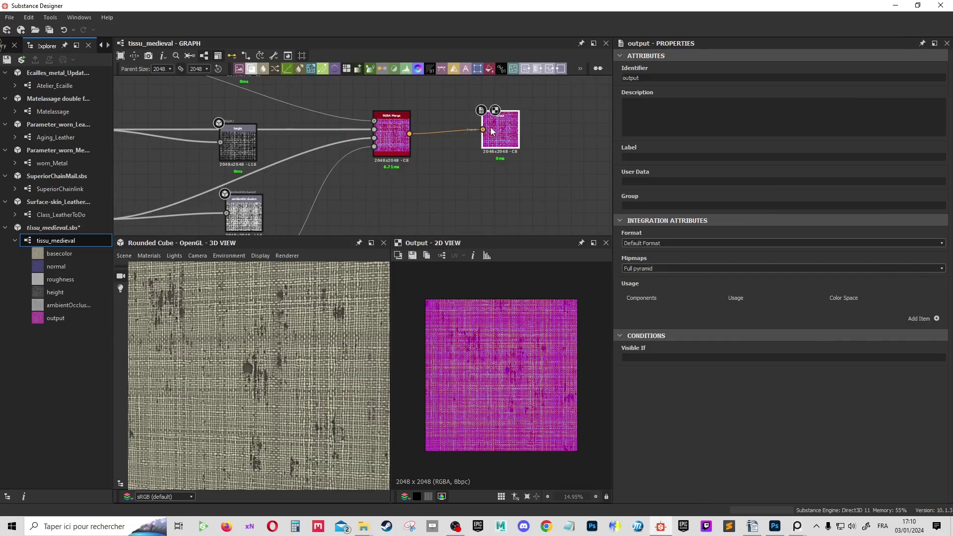
scroll(492, 130, "down", 1)
scroll(491, 129, "down", 1)
scroll(489, 127, "down", 2)
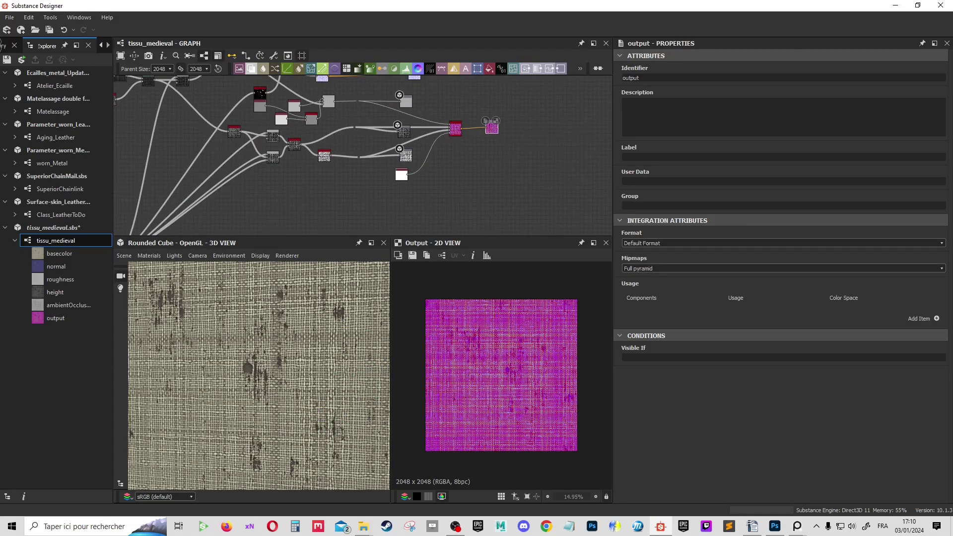
key("alt+Tab")
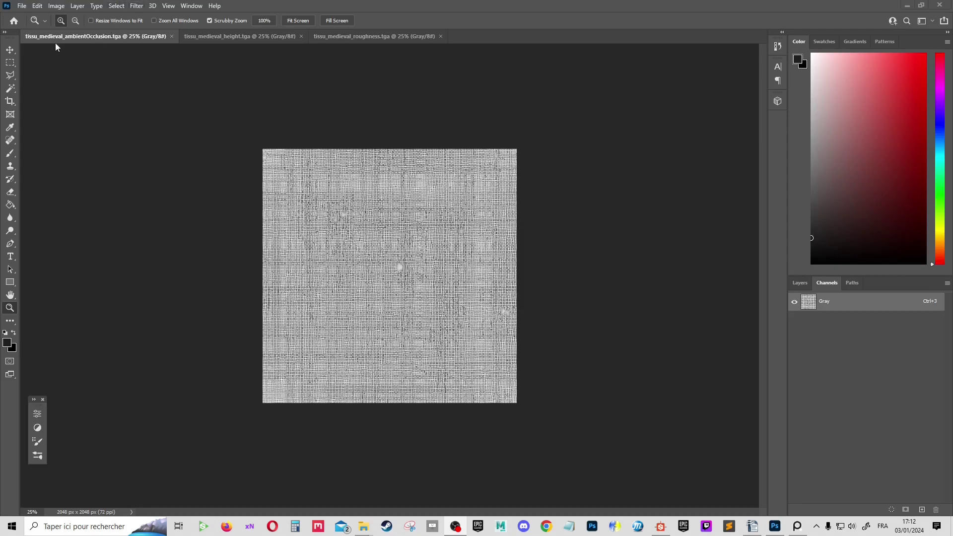
- Compare the height and roughness maps, zooming slightly into roughness and ending on it
left_click(216, 35)
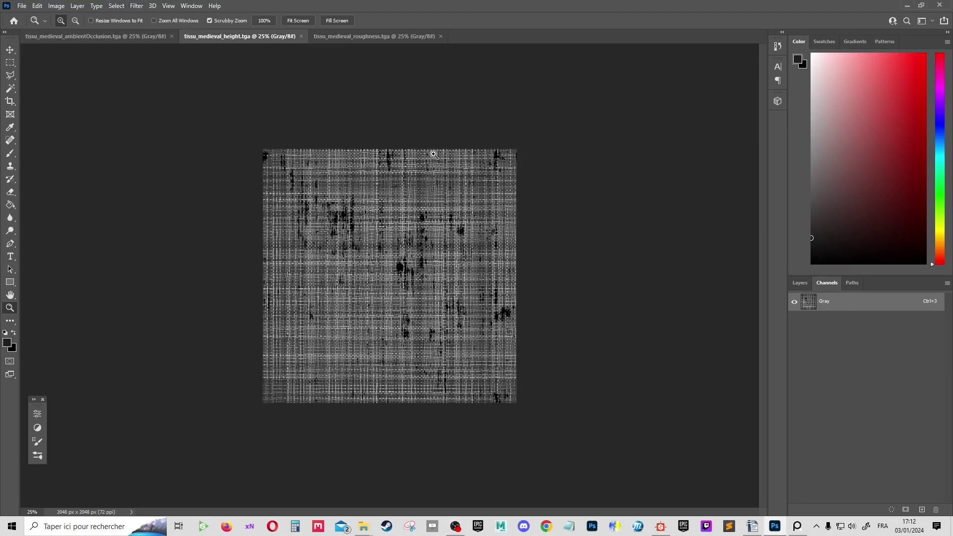
left_click(356, 37)
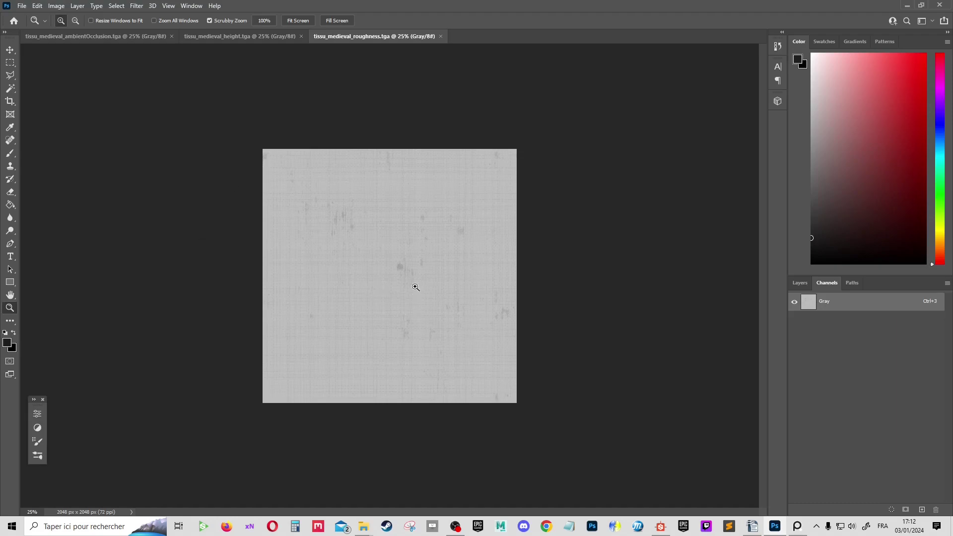
left_click_drag(391, 277, 406, 256)
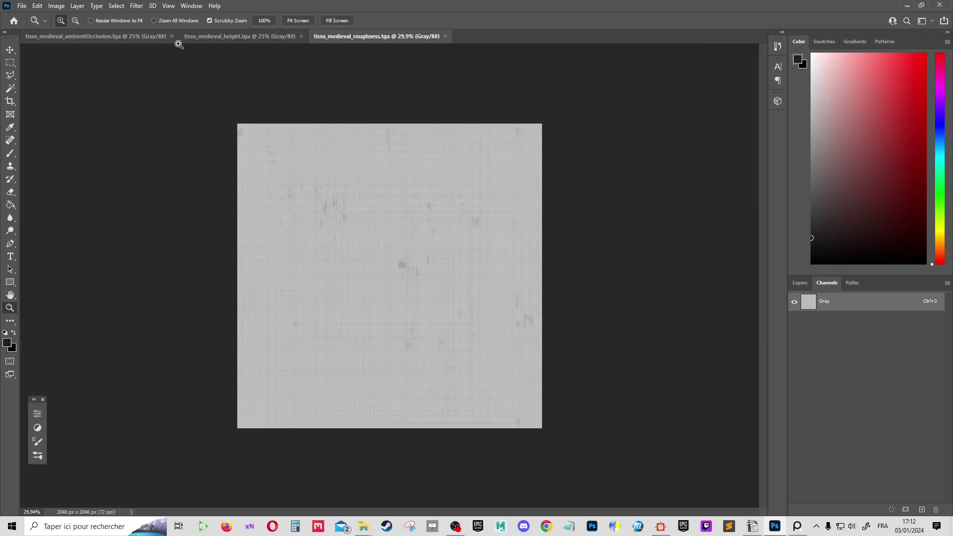
left_click(238, 34)
left_click(352, 32)
- Check the current canvas size under Image > Canvas Size without changing it
left_click(56, 6)
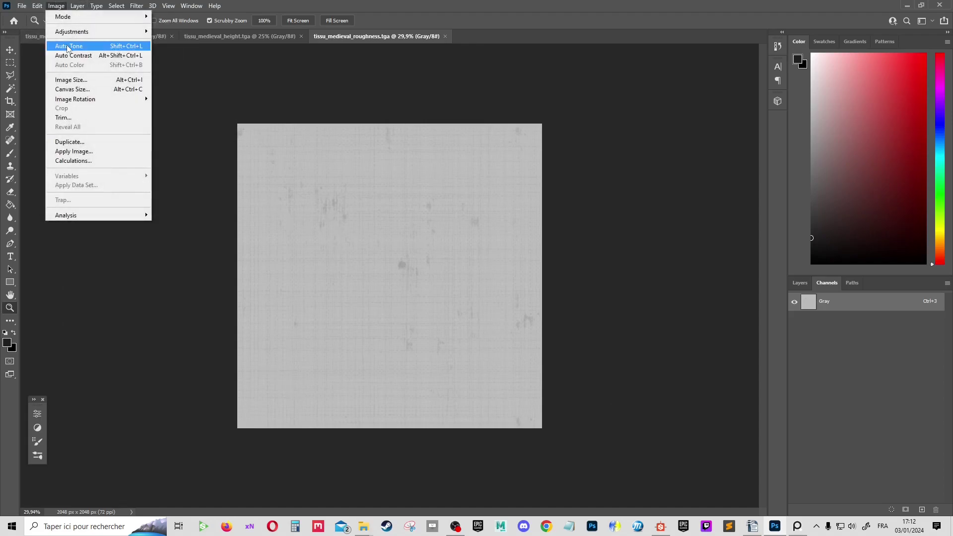
left_click(94, 89)
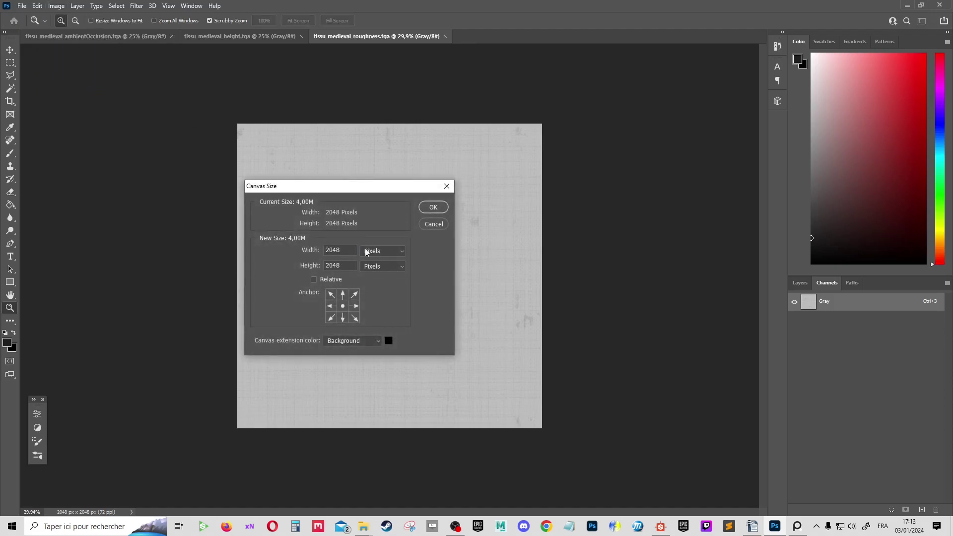
left_click(433, 225)
- Start a new document with width and height of 2048 pixels
left_click(22, 6)
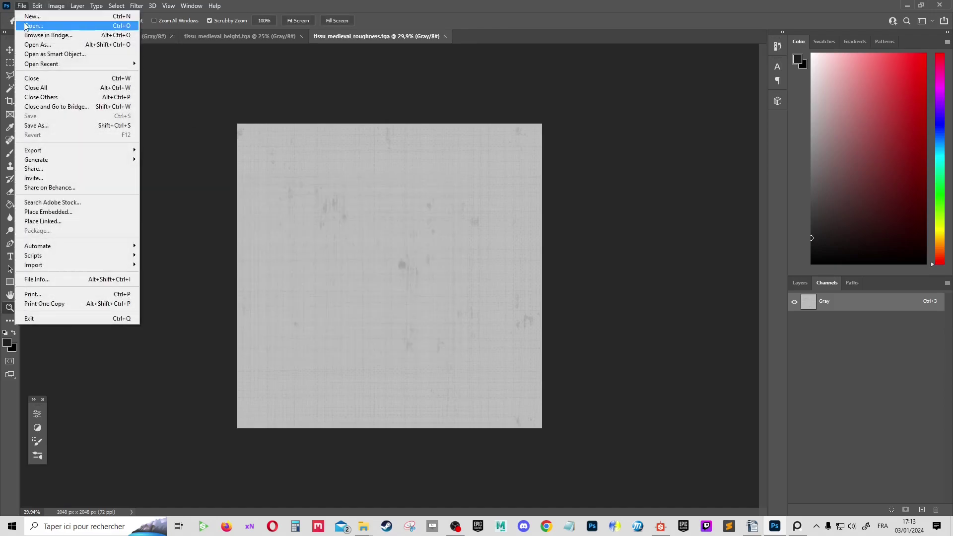
left_click(26, 20)
key("Tab")
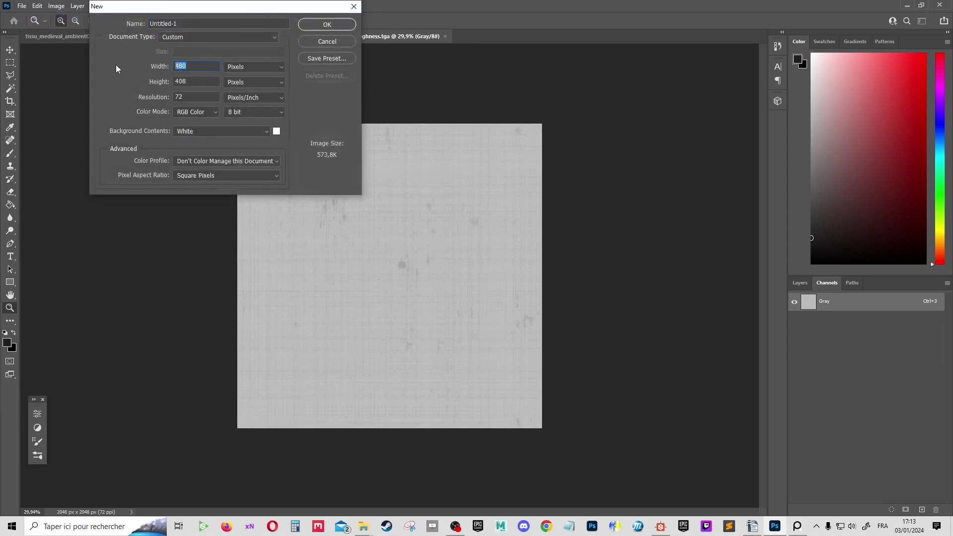
type("2048")
type("2048")
- Create the blank 2048 × 2048 Untitled-1 document and view its layers and channels
left_click(338, 23)
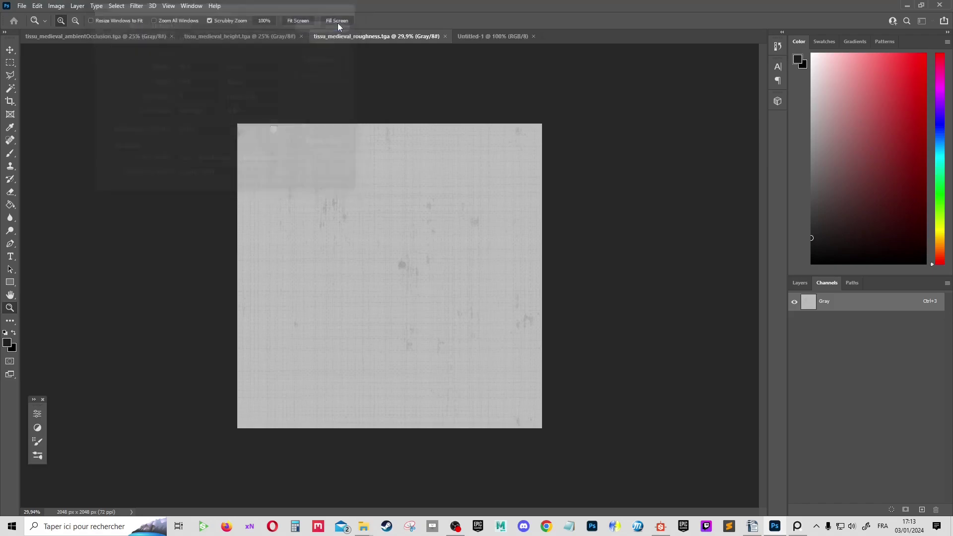
left_click(802, 283)
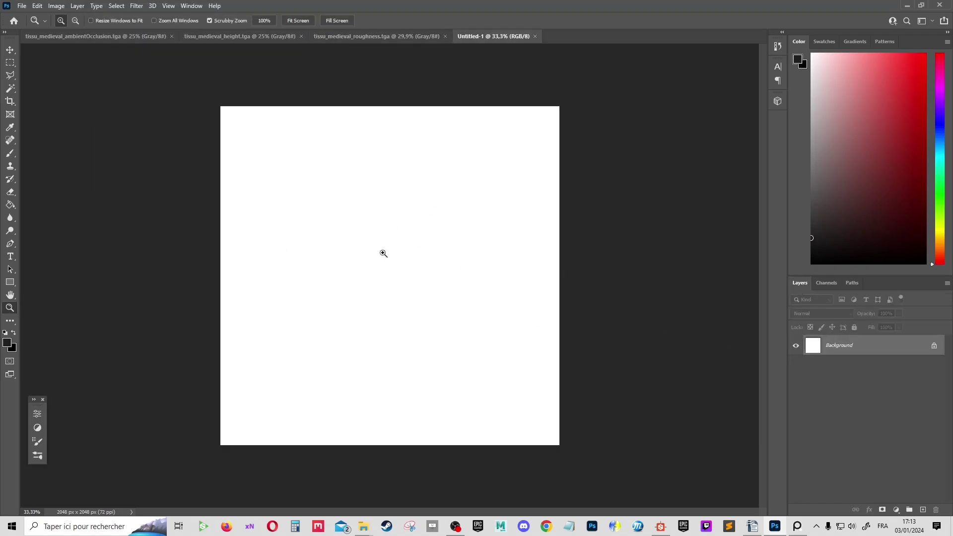
left_click(827, 283)
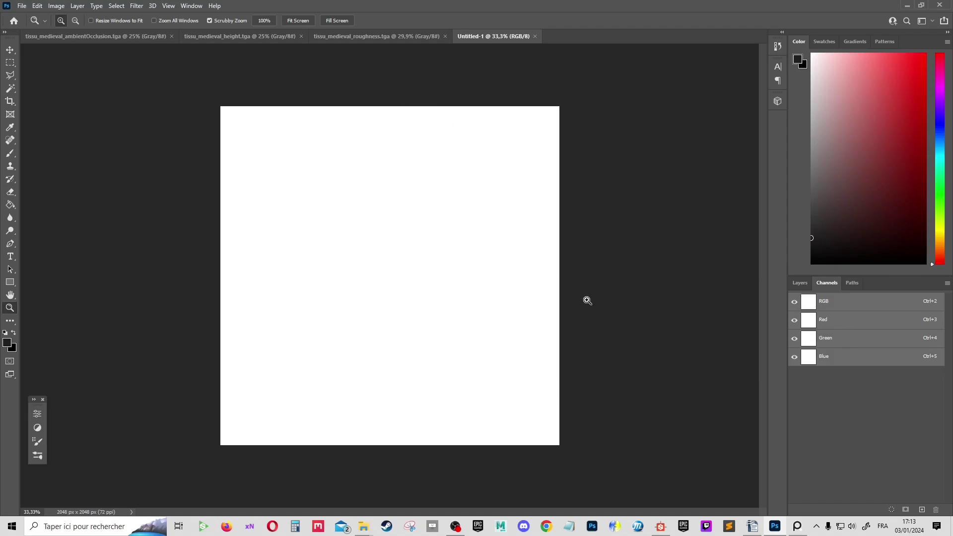
- Briefly check Substance Designer, then minimize it to return to Photoshop
left_click(664, 529)
scroll(383, 92, "up", 5)
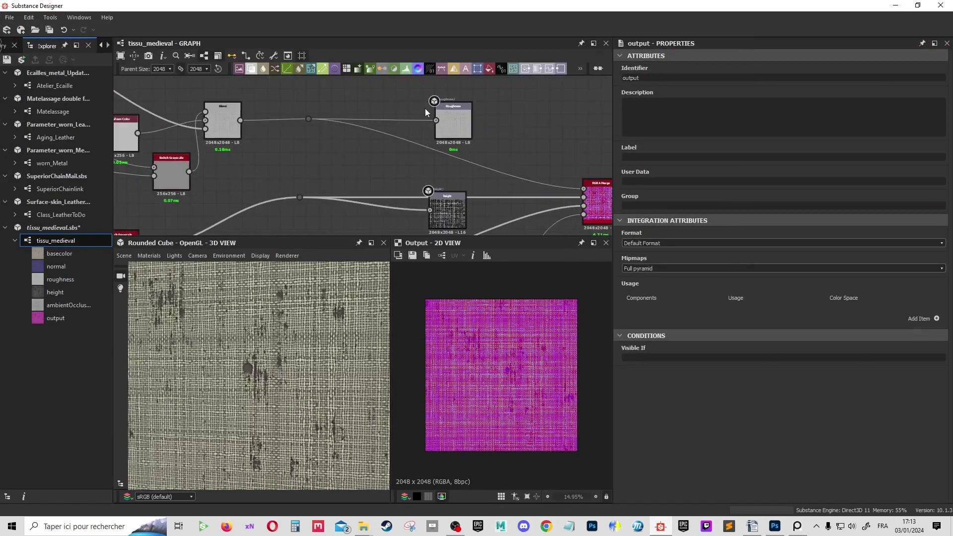
left_click(895, 5)
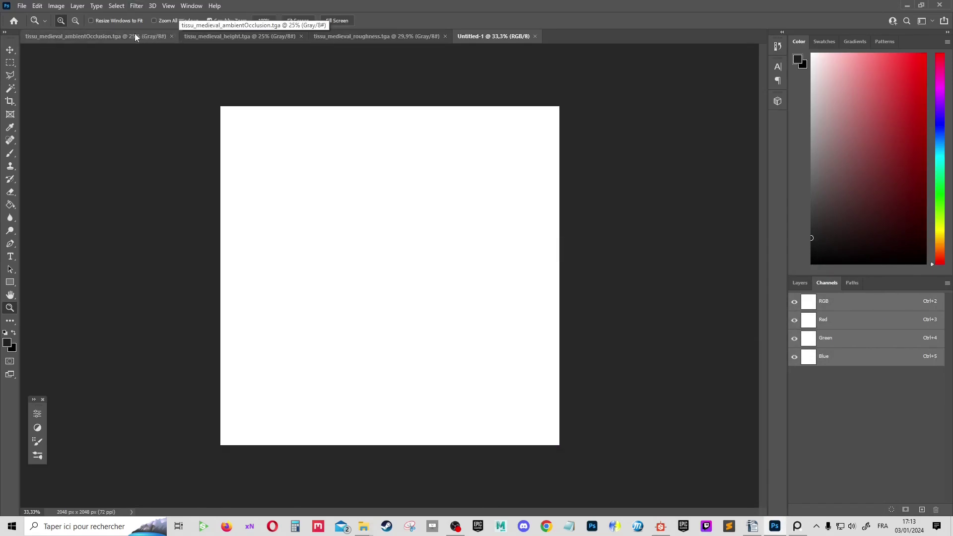
- Reorder the document tabs to roughness, height, then ambientOcclusion
left_click(385, 38)
left_click_drag(385, 37, 153, 34)
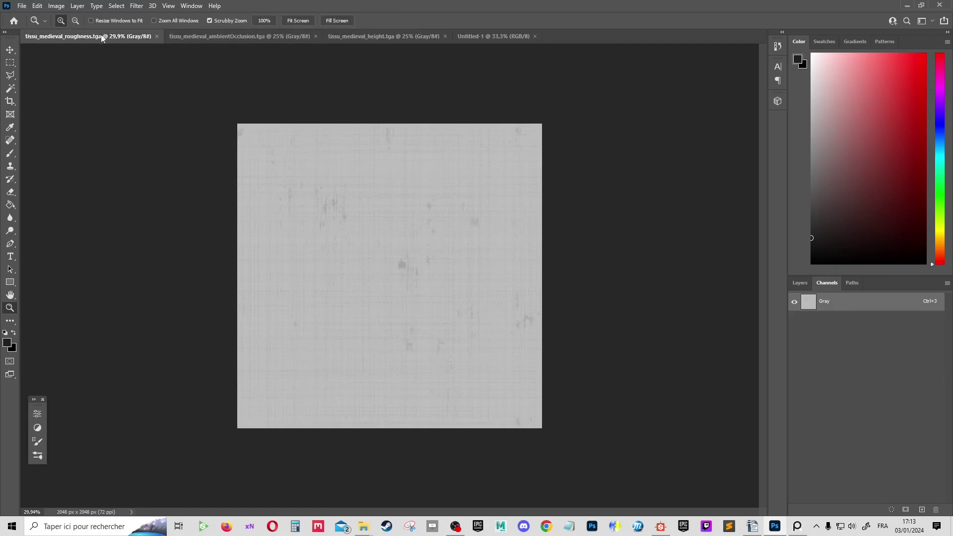
left_click_drag(220, 31, 442, 27)
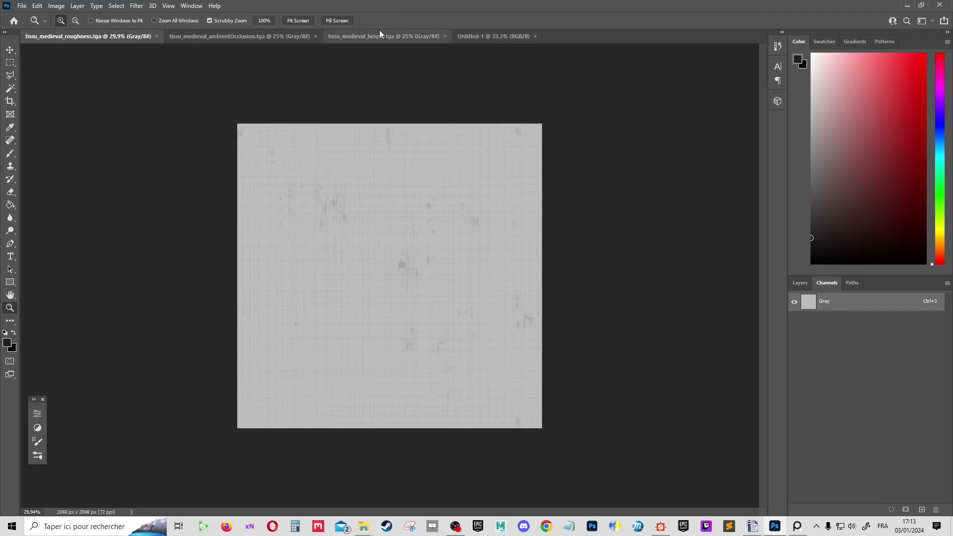
left_click_drag(367, 34, 180, 39)
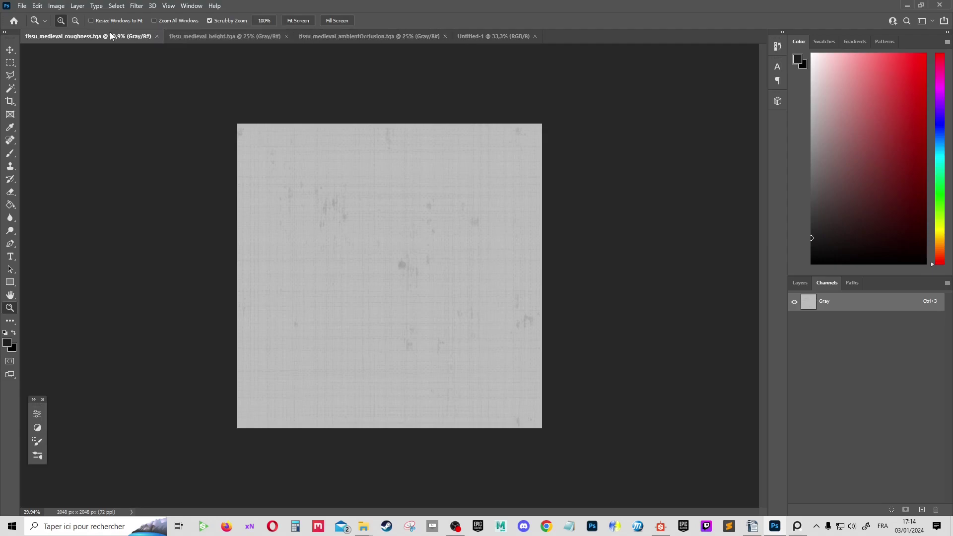
- Copy the whole roughness map and paste it into Untitled-1's Red channel
left_click(10, 62)
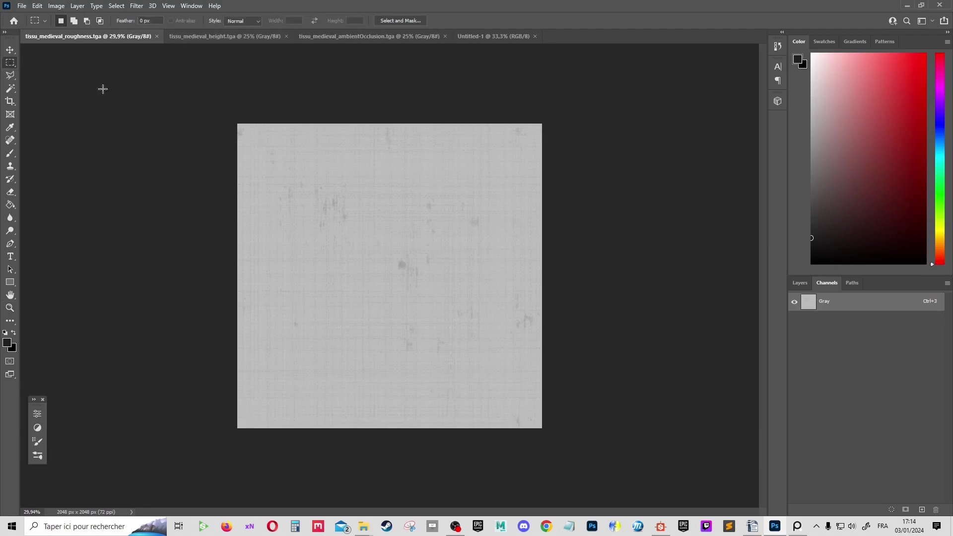
key("ctrl+h")
key("ctrl+semicolon")
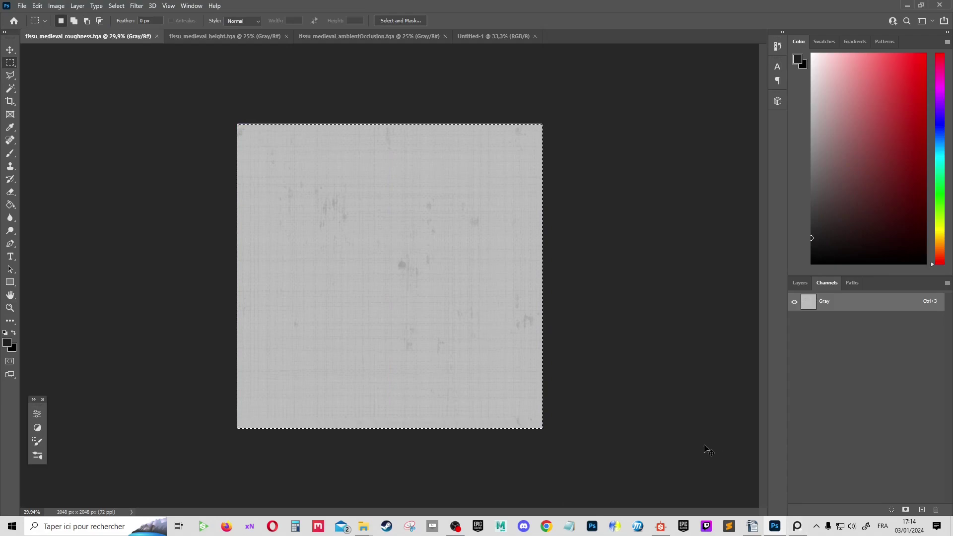
left_click(470, 32)
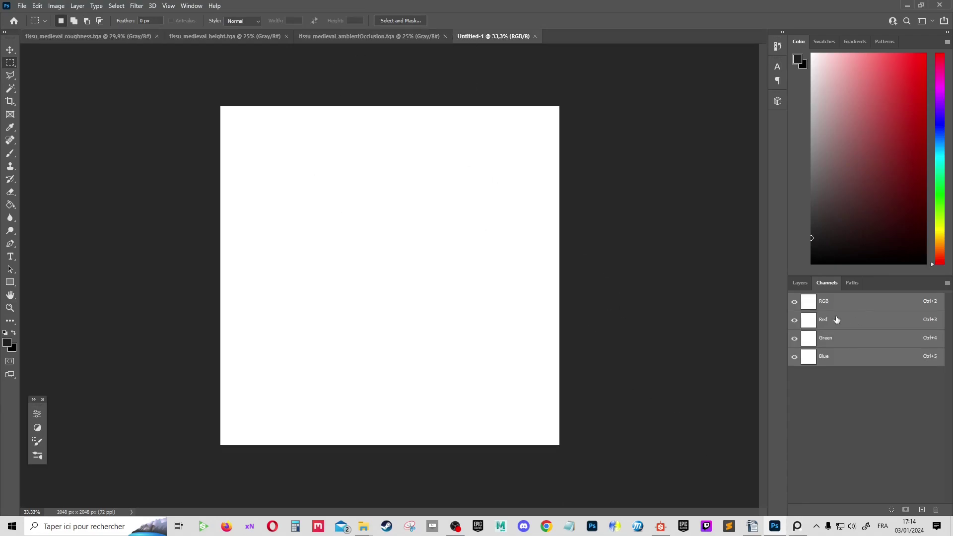
left_click_drag(837, 320, 843, 321)
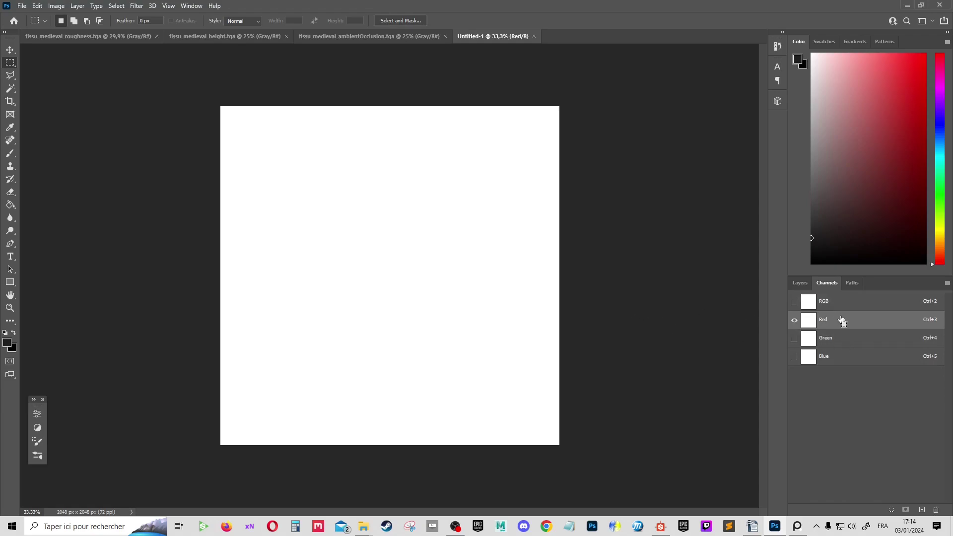
key("ctrl+v")
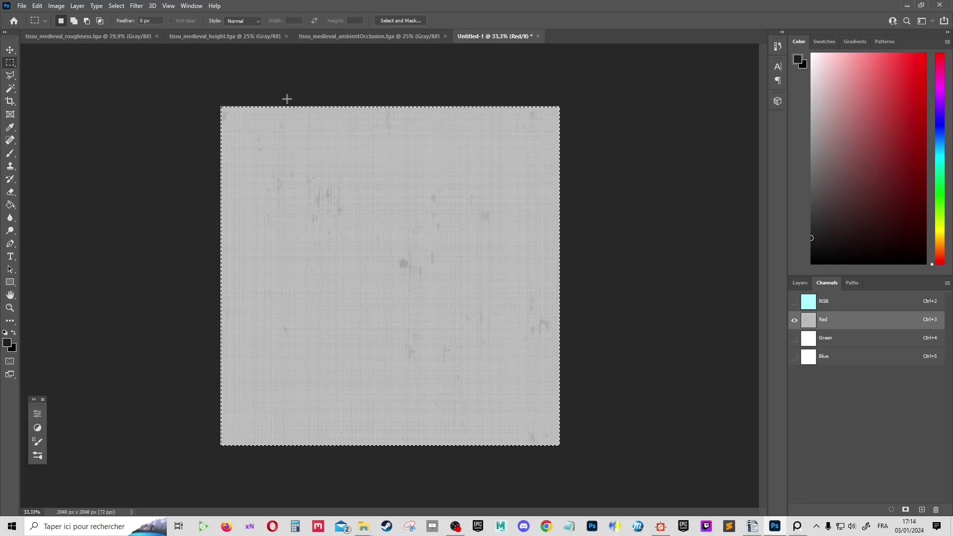
- Select and copy the entire height map, then return to Untitled-1's channels
left_click(192, 36)
left_click(799, 283)
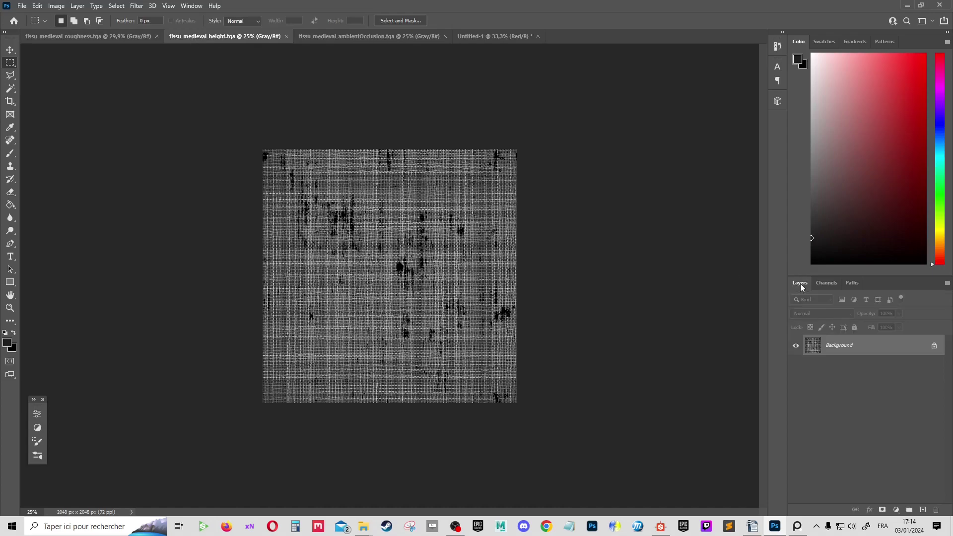
key("ctrl+a")
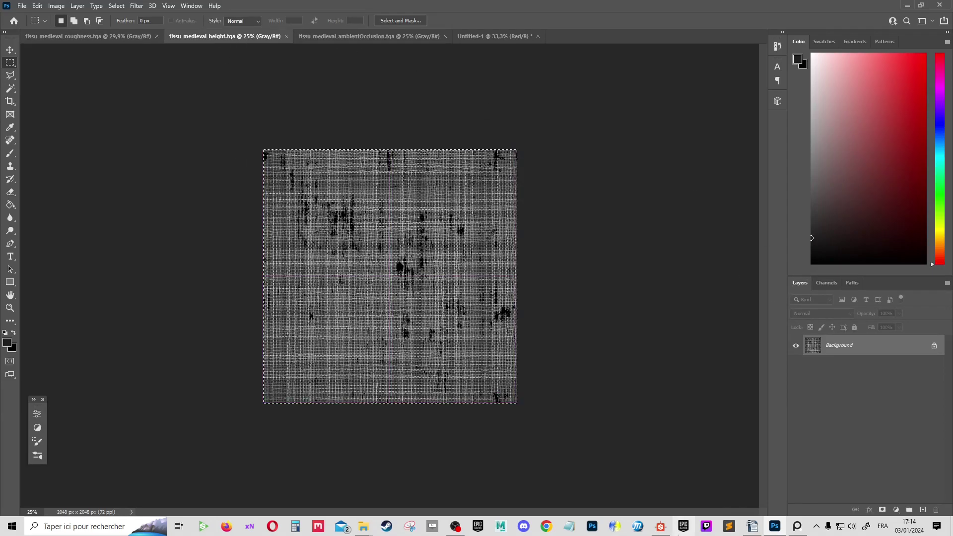
left_click(493, 36)
left_click(829, 282)
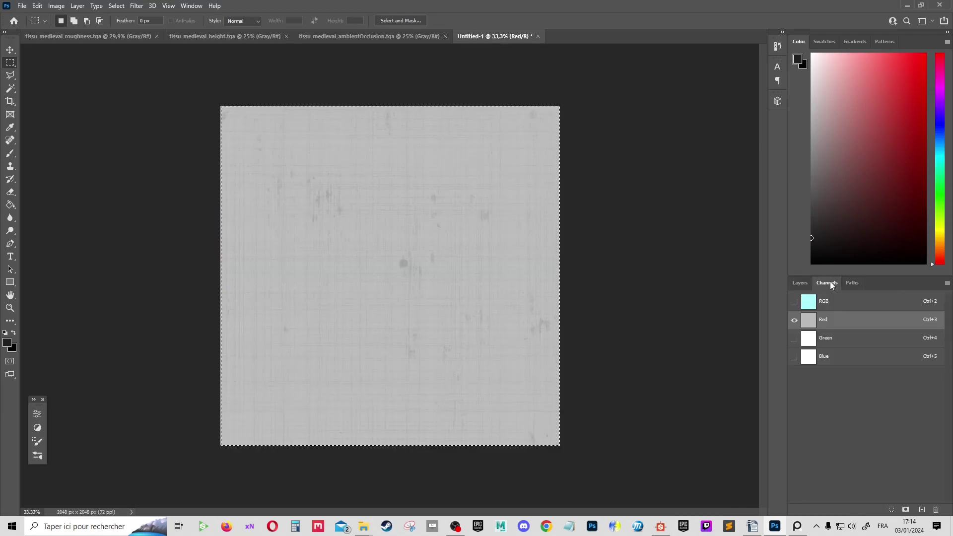
- Paste the height texture into the Green channel and show all channels again
left_click(844, 344)
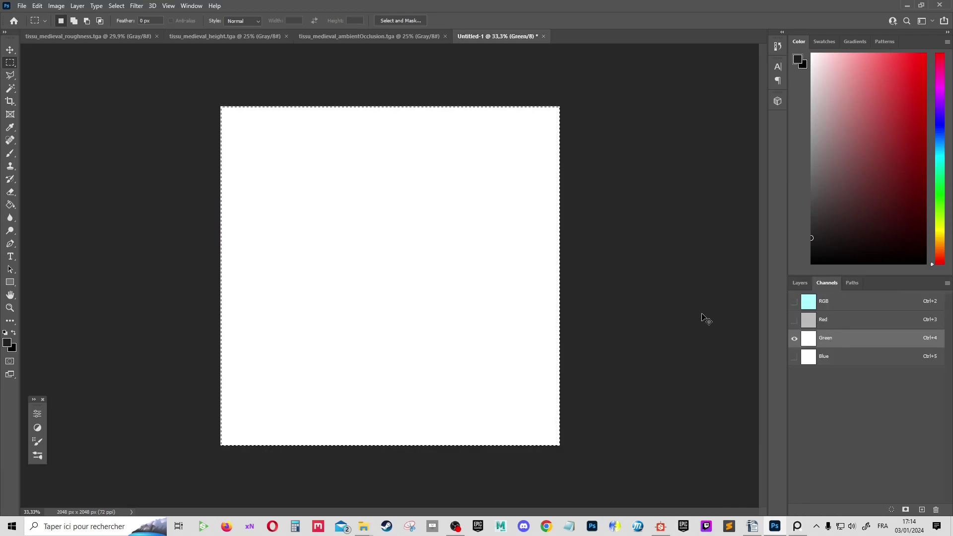
key("ctrl+v")
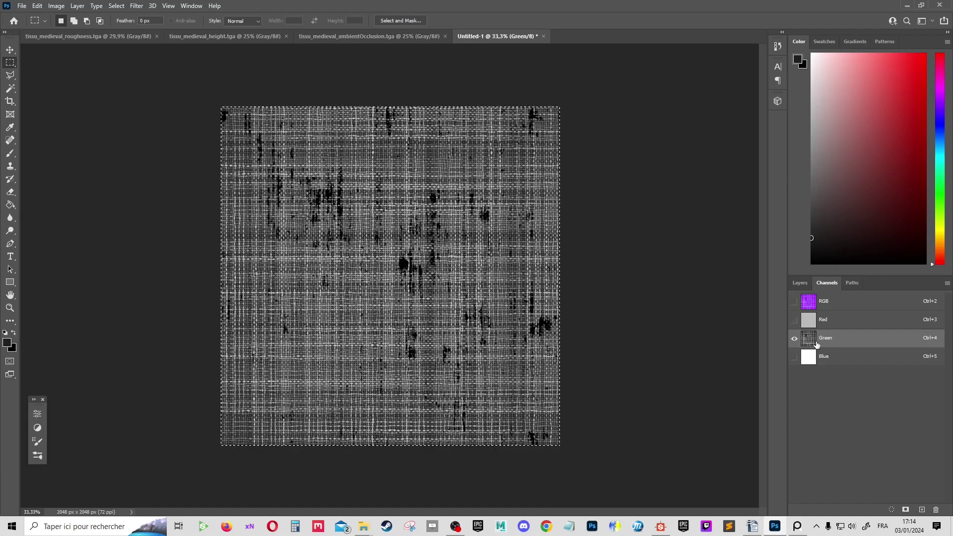
left_click(795, 320)
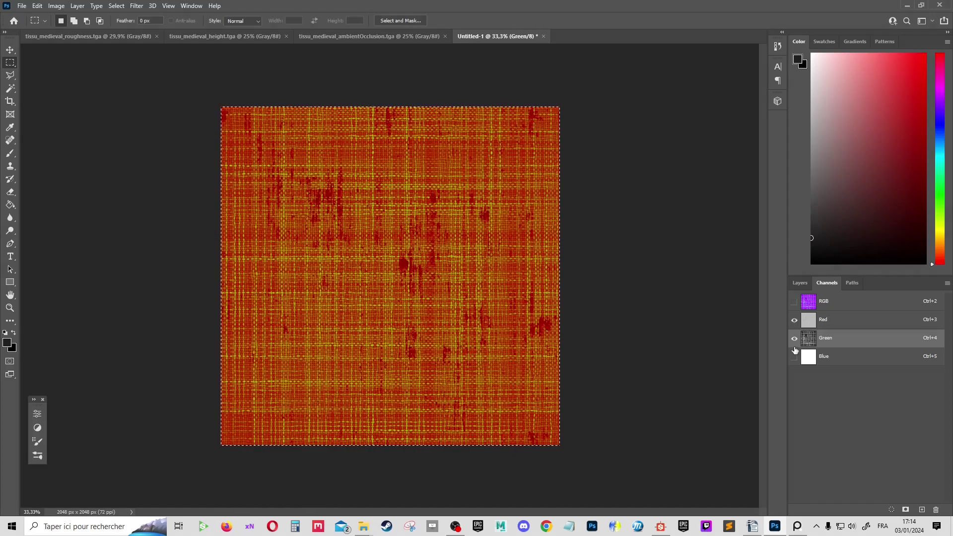
left_click(794, 301)
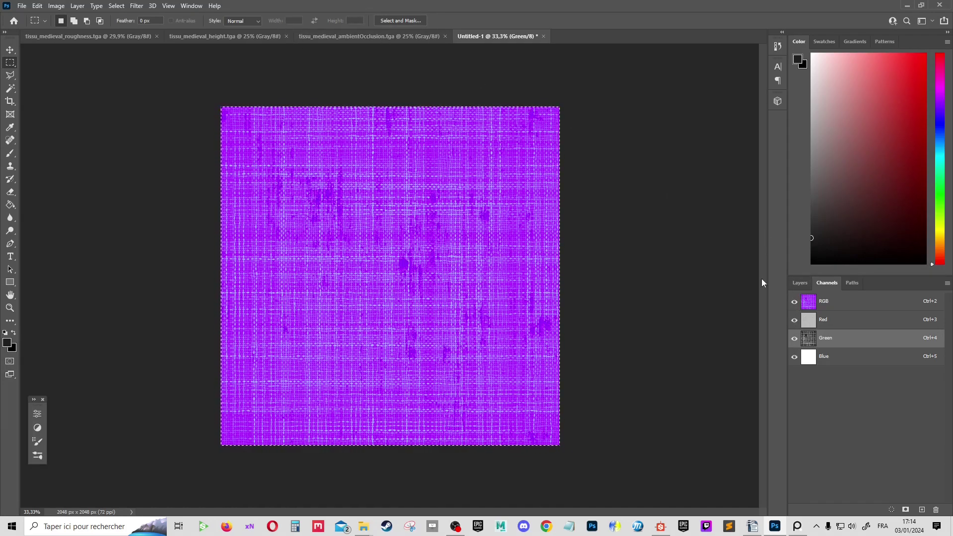
left_click(800, 283)
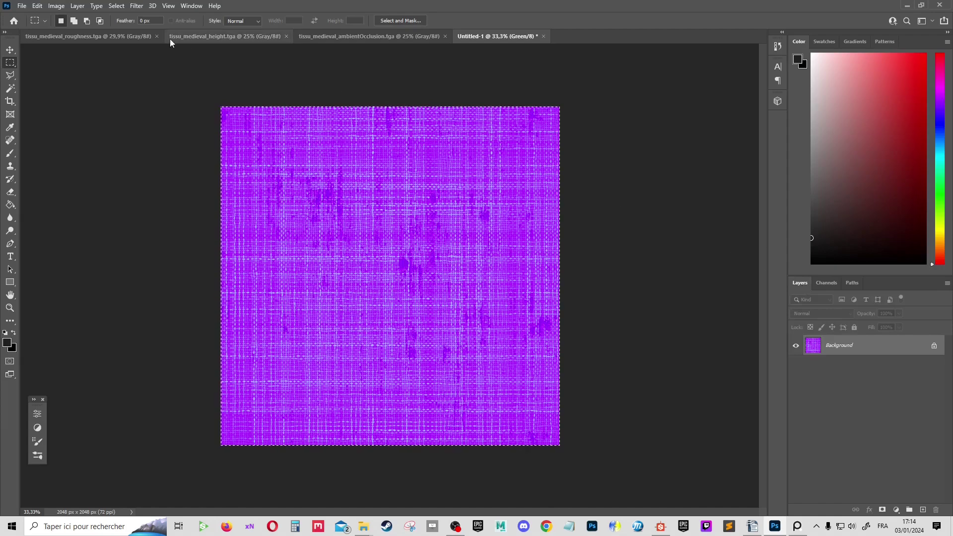
- Copy the ambientOcclusion image into Untitled-1's Blue channel and view the mixmap full screen
left_click(378, 44)
mouse_move(187, 102)
left_mouse_down()
mouse_move(692, 519)
mouse_move(692, 531)
left_mouse_up()
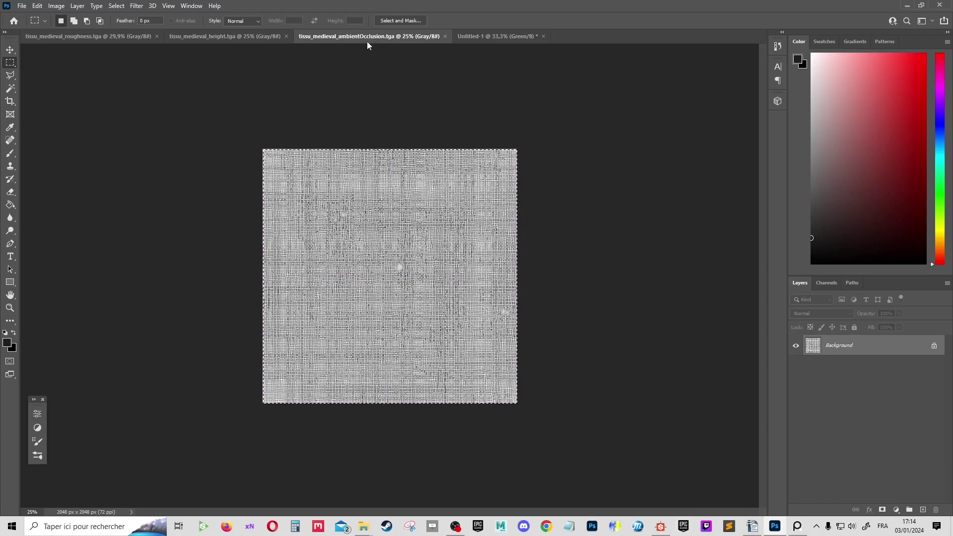
left_click(463, 38)
left_click(836, 284)
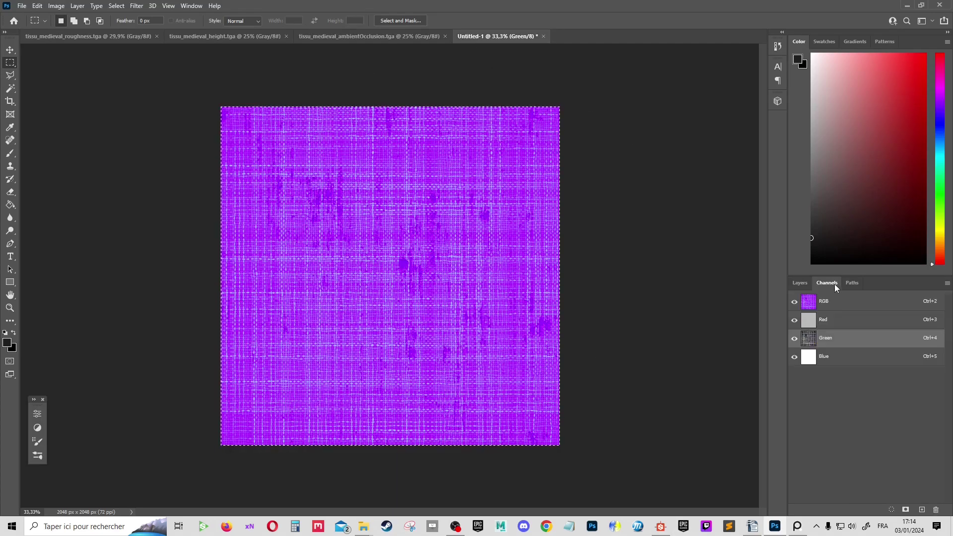
left_click(833, 357)
key("ctrl+v")
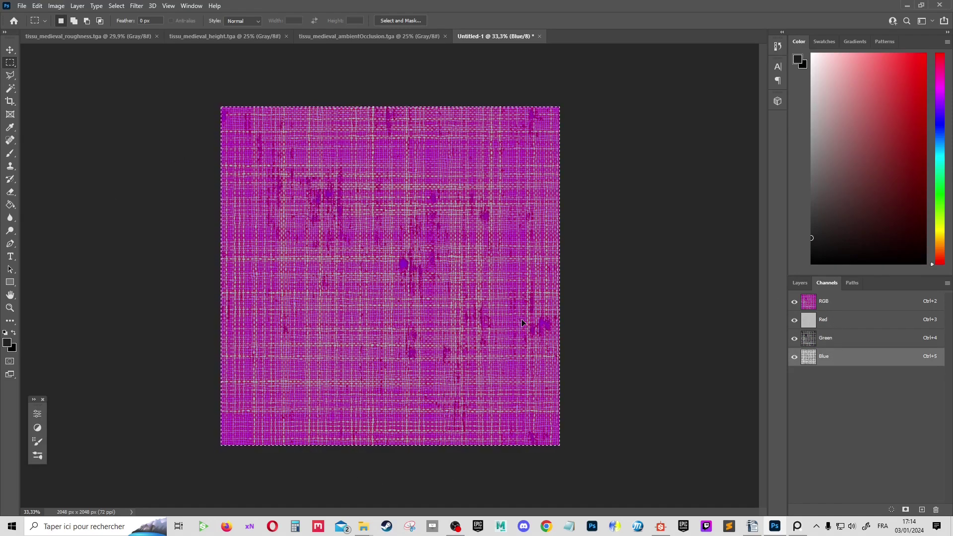
left_click(796, 526)
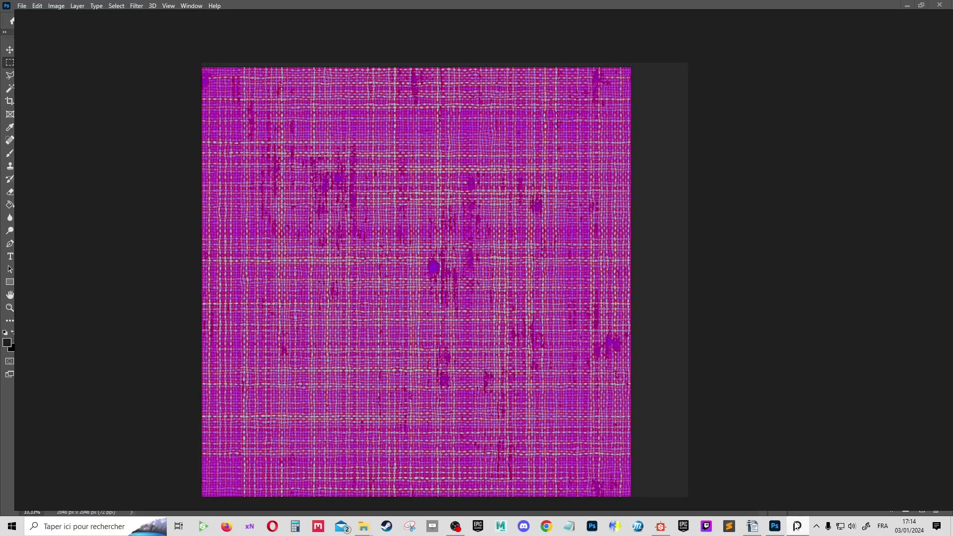
- Leave full-screen mode so Photoshop's panels and document tabs reappear around the mixmap
left_click(797, 526)
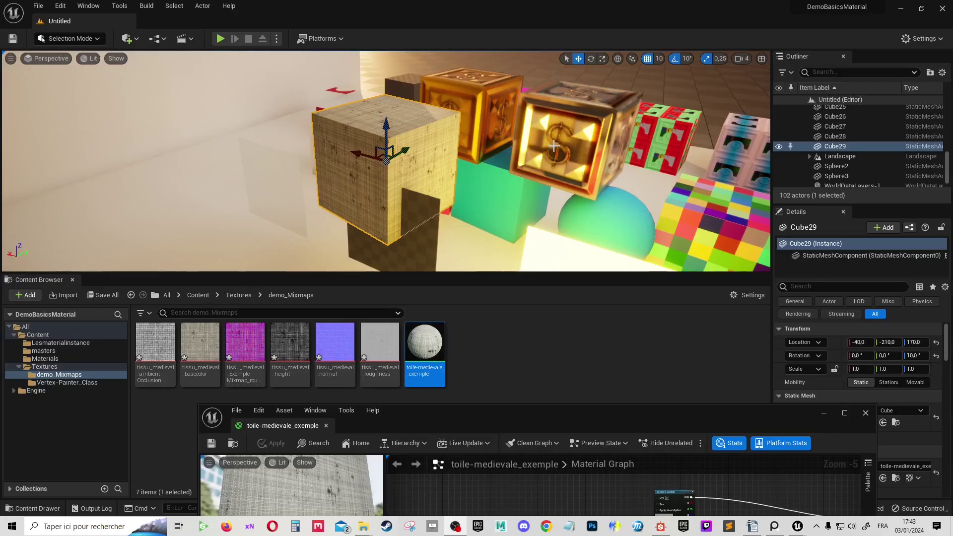
- Move the fabric cube Cube29 forward to Location Y -380
right_click_drag(475, 145, 475, 145)
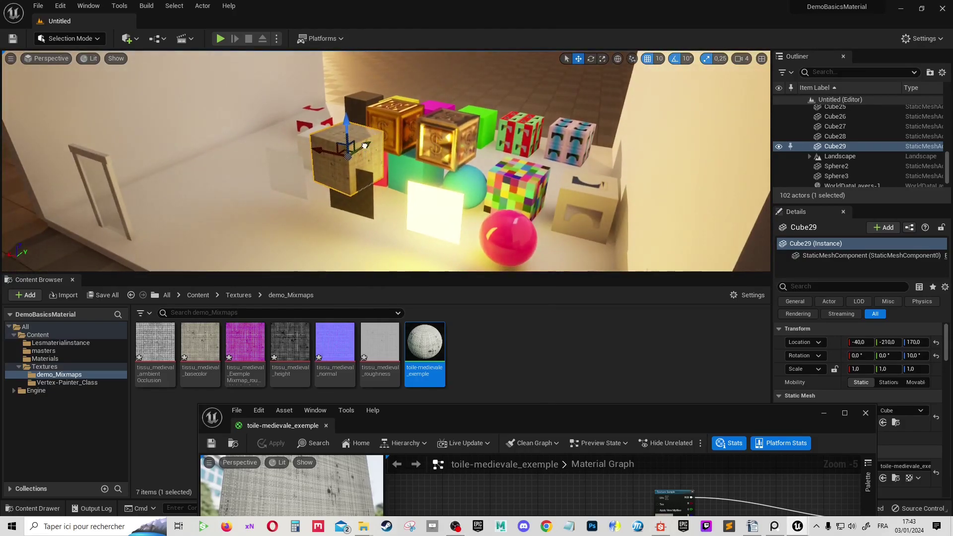
left_click_drag(364, 147, 310, 144)
scroll(385, 149, "up", 3)
right_click_drag(385, 149, 362, 164)
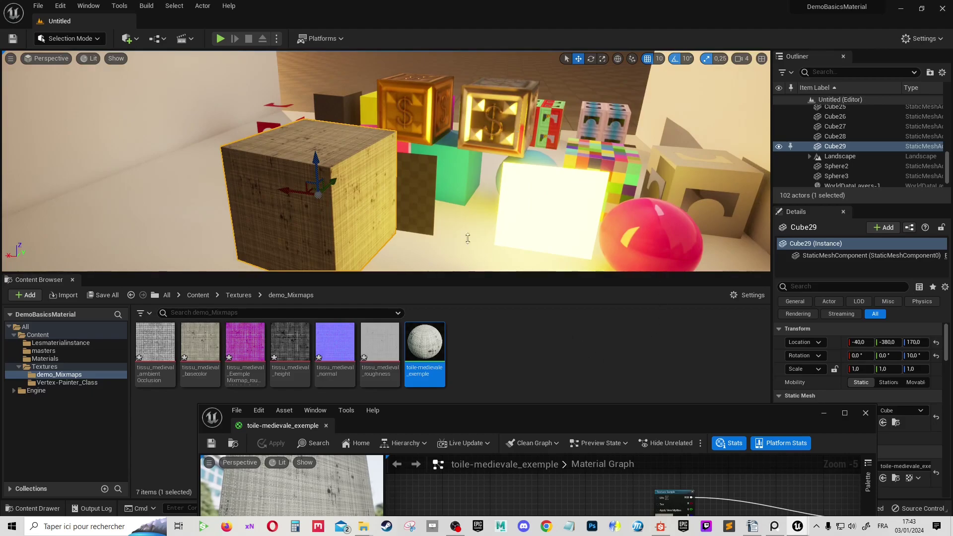
- Frame Cube29 and orbit around it to inspect the woven fabric up close
key("f")
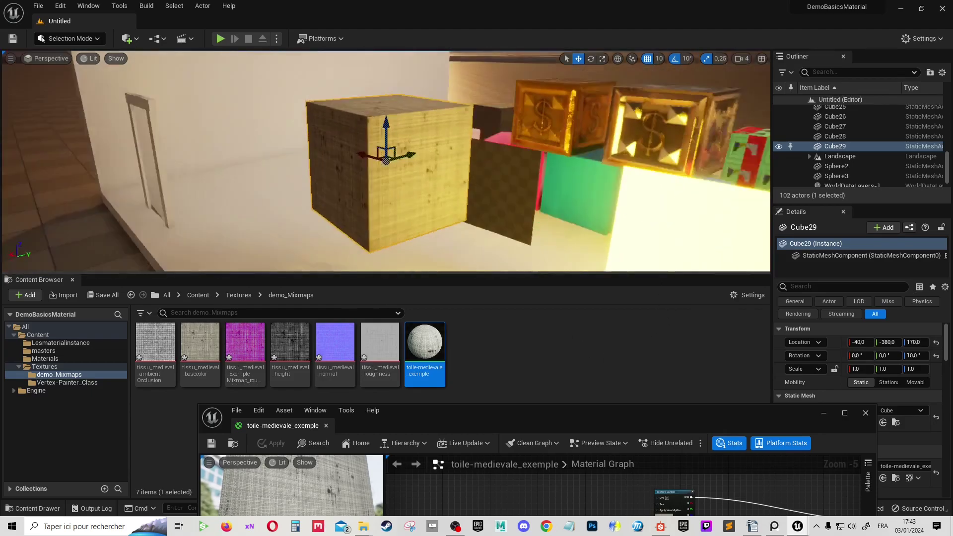
scroll(386, 161, "up", 5)
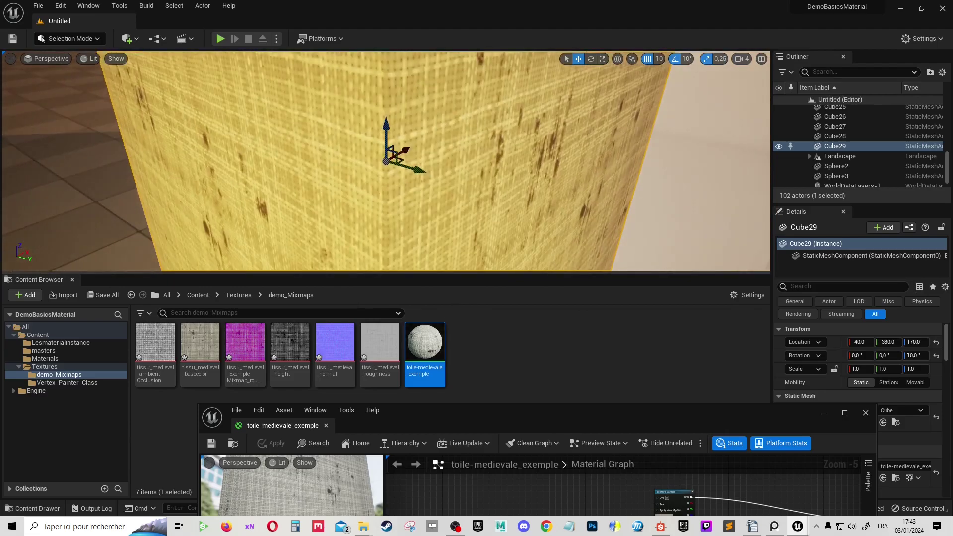
left_click_drag(386, 161, 386, 188, "alt")
left_click_drag(386, 161, 447, 164, "alt")
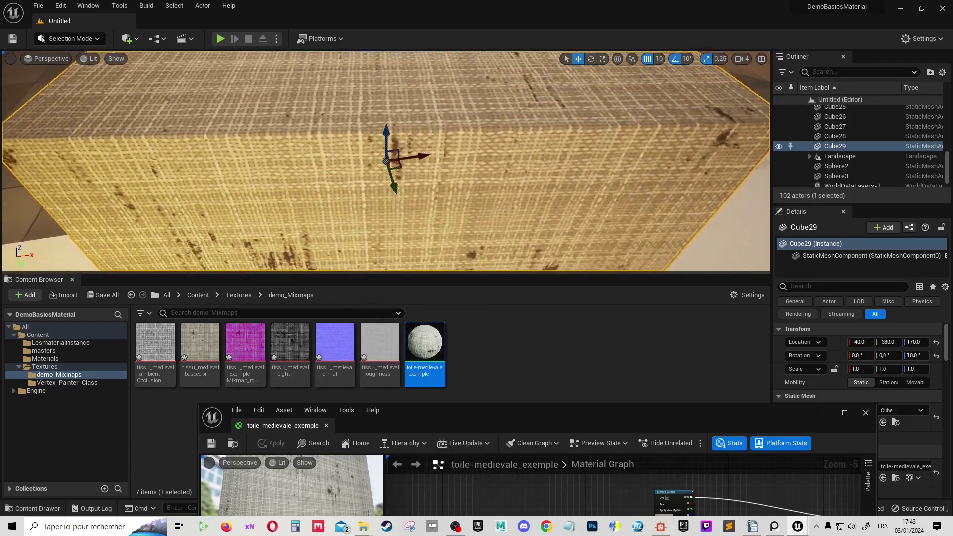
left_click_drag(386, 161, 503, 422, "alt")
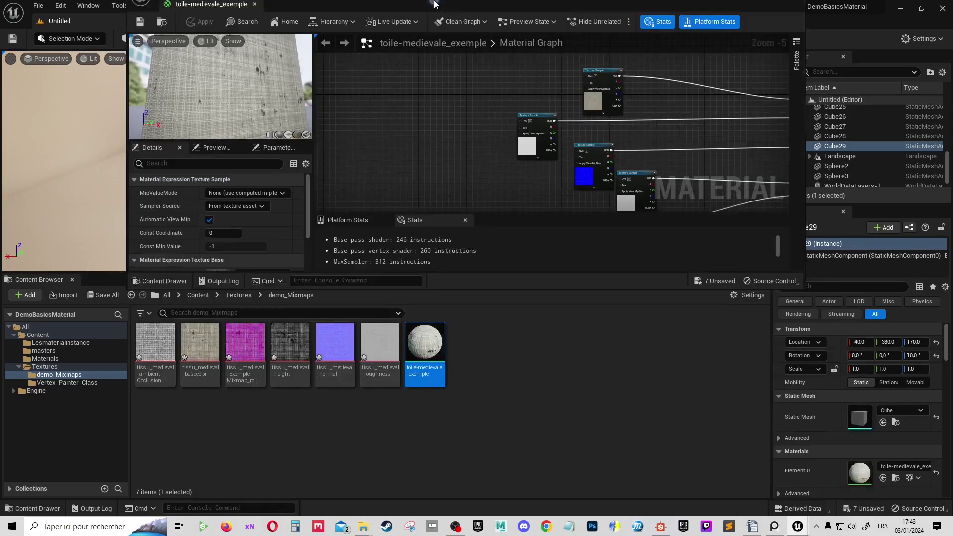
- Maximise the material editor and select the normal map Texture Sample
left_click_drag(503, 421, 502, 2)
scroll(601, 143, "up", 2)
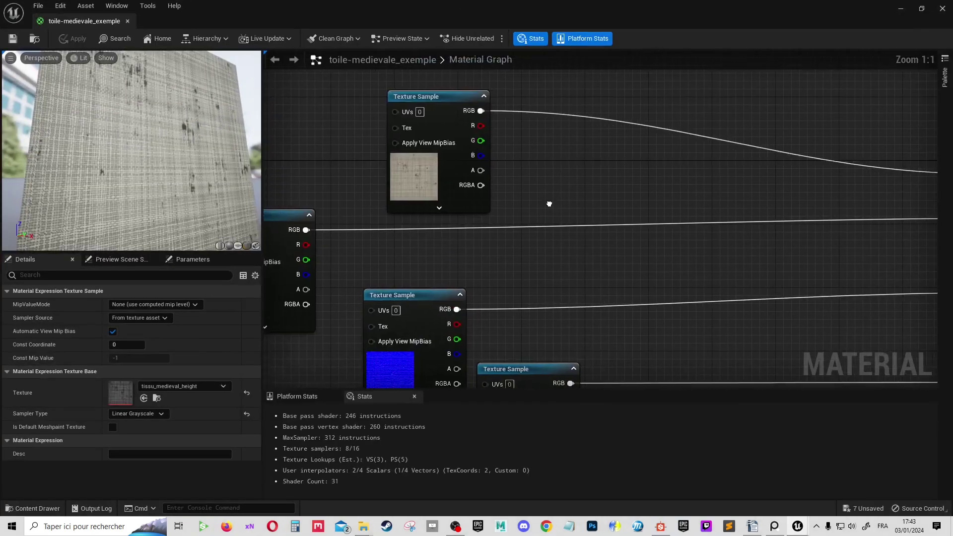
scroll(443, 157, "down", 2)
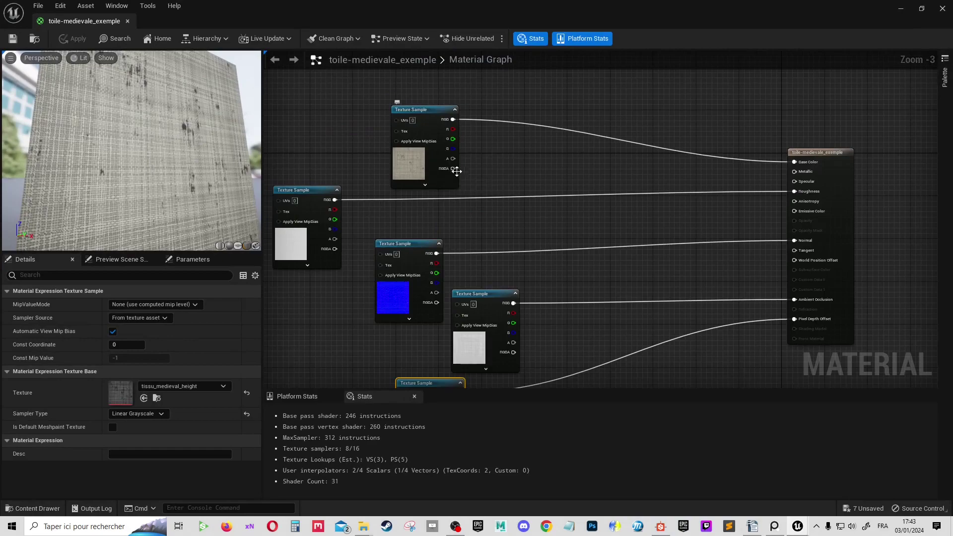
scroll(517, 149, "down", 1)
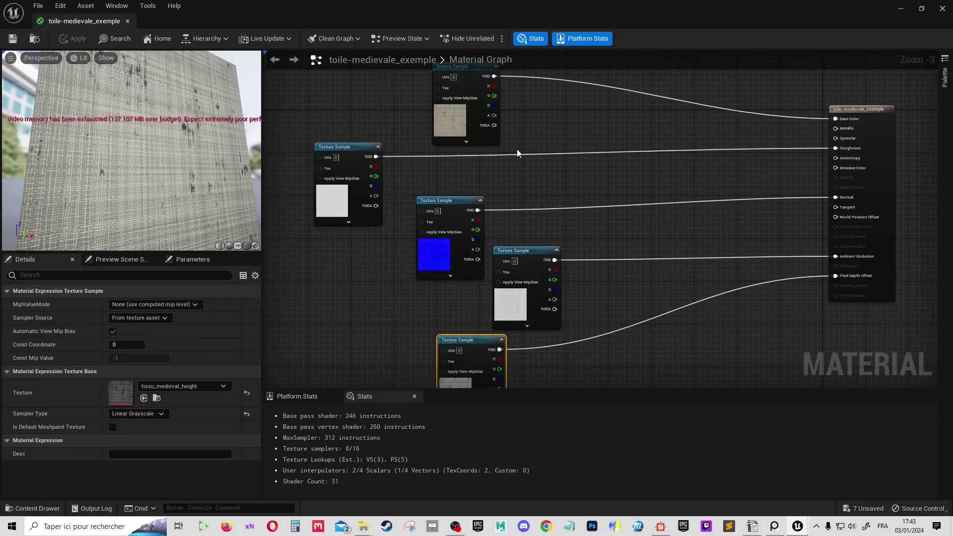
left_click(433, 251)
scroll(432, 251, "up", 1)
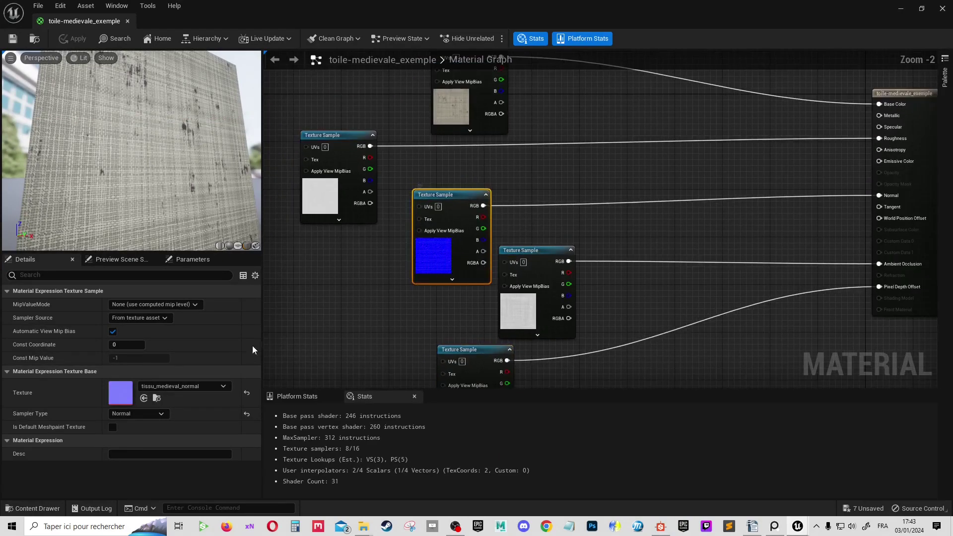
- Inspect tissu_medieval_normal, toggling its red and green channel previews, then close it
double_click(120, 393)
scroll(329, 245, "down", 1)
scroll(287, 205, "down", 1)
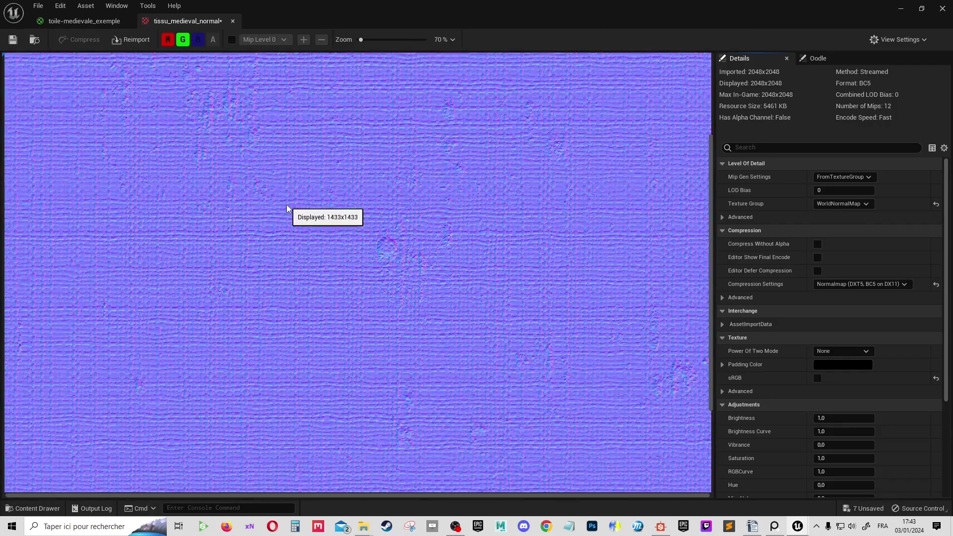
scroll(290, 185, "down", 1)
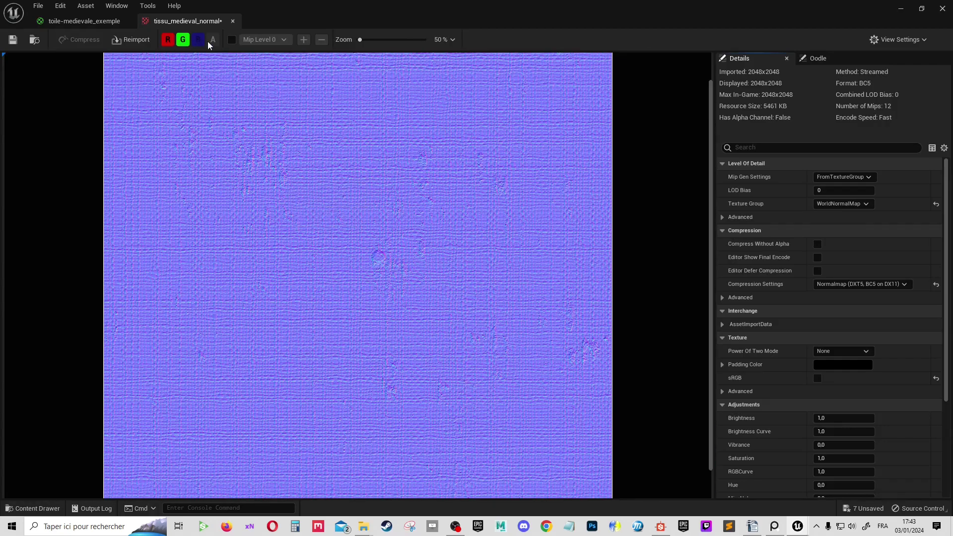
left_click(182, 42)
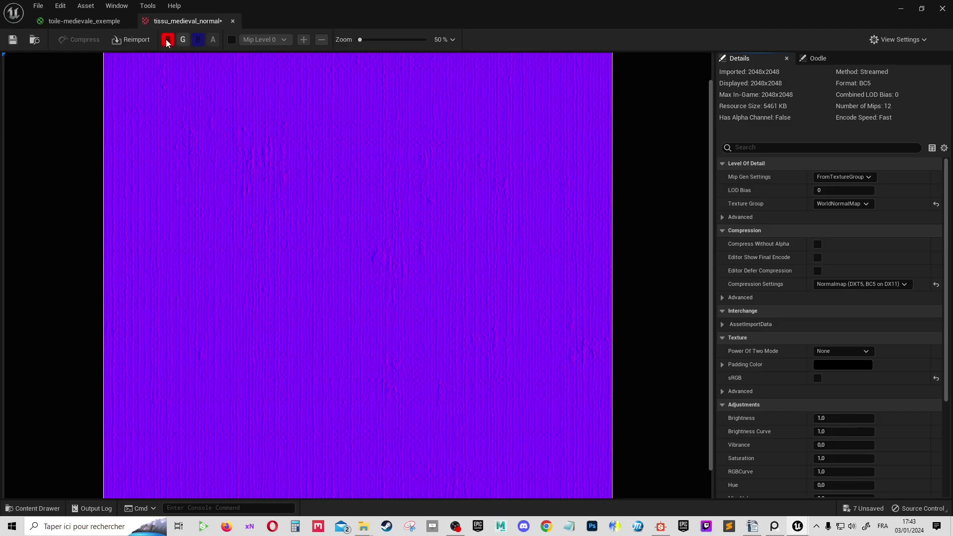
left_click(172, 40)
left_click(183, 41)
left_click(171, 41)
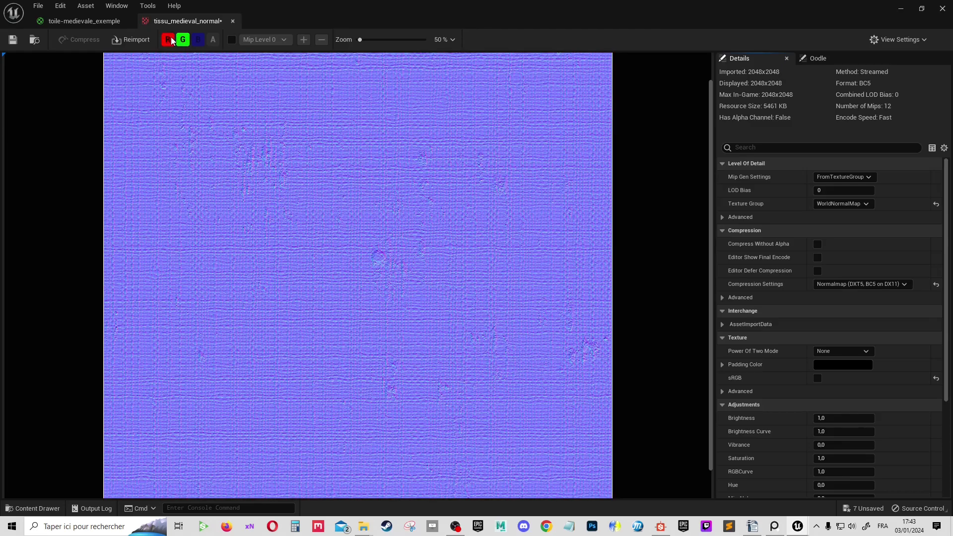
left_click(232, 21)
- Check the roughness, ambient occlusion and height texture samples in Details
scroll(638, 253, "down", 3)
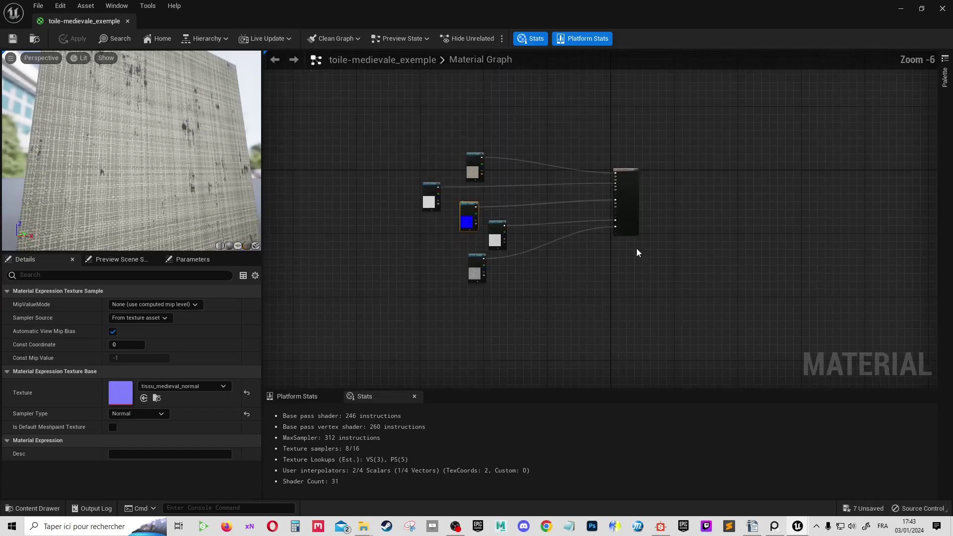
scroll(518, 236, "up", 4)
scroll(518, 235, "down", 2)
mouse_move(518, 235)
right_mouse_down()
mouse_move(558, 221)
mouse_move(546, 233)
right_mouse_up()
scroll(545, 234, "down", 1)
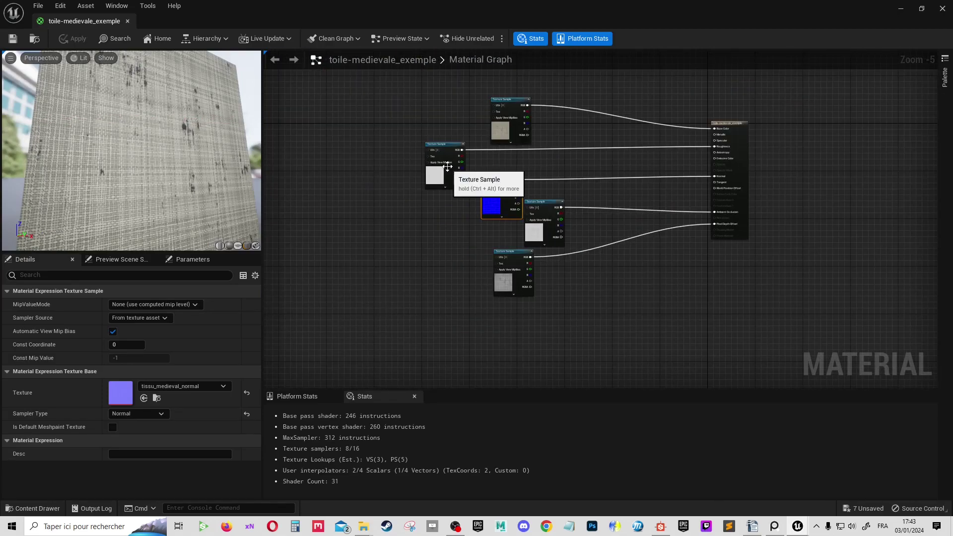
left_click_drag(449, 166, 448, 162)
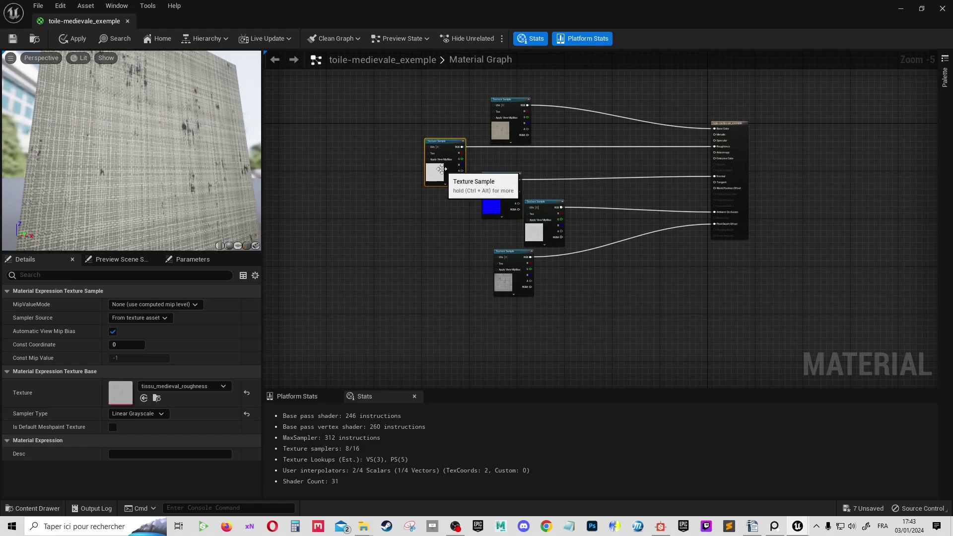
scroll(543, 225, "up", 2)
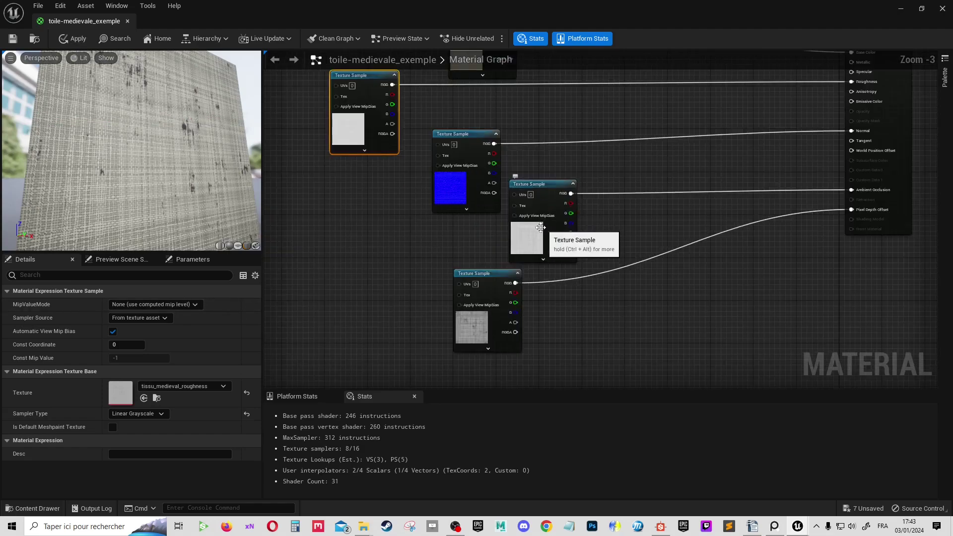
left_click(538, 227)
left_click(478, 326)
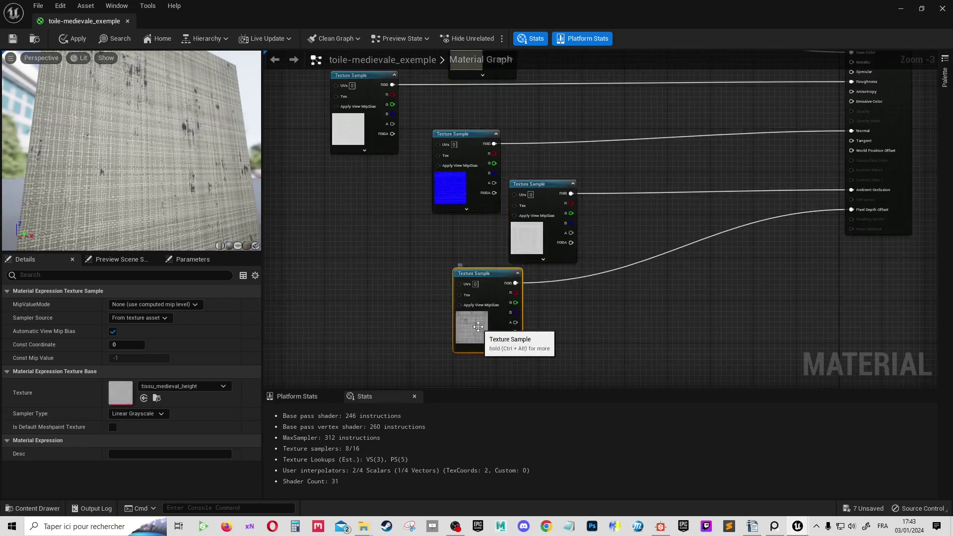
- Pan the graph to see how the texture samples connect to the material output node
right_click_drag(478, 326, 481, 318)
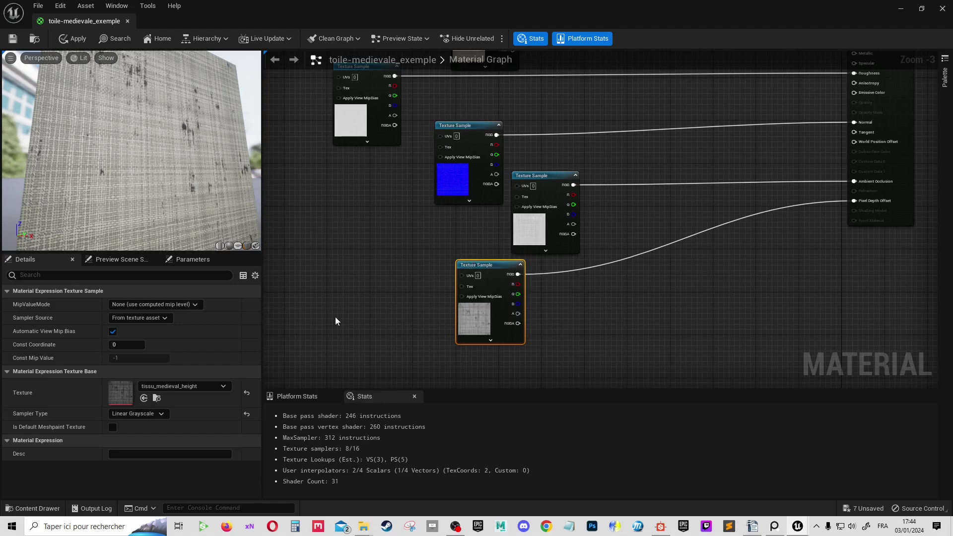
right_click_drag(744, 148, 769, 222)
scroll(793, 155, "up", 1)
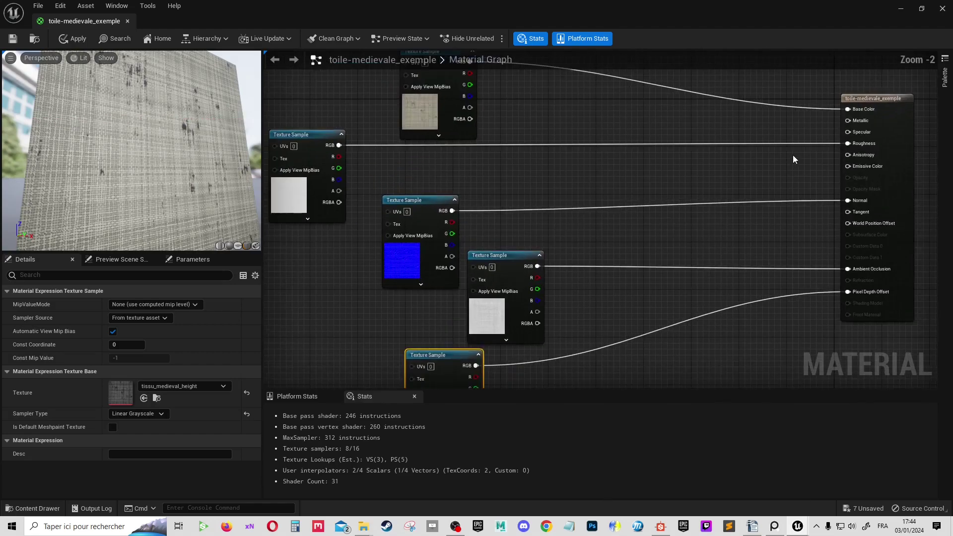
right_click_drag(673, 171, 687, 207)
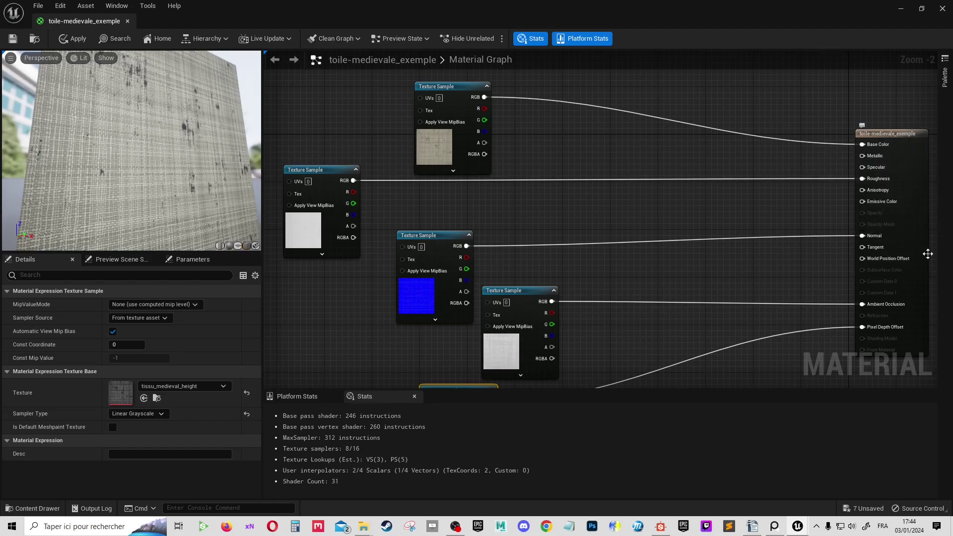
scroll(797, 304, "down", 2)
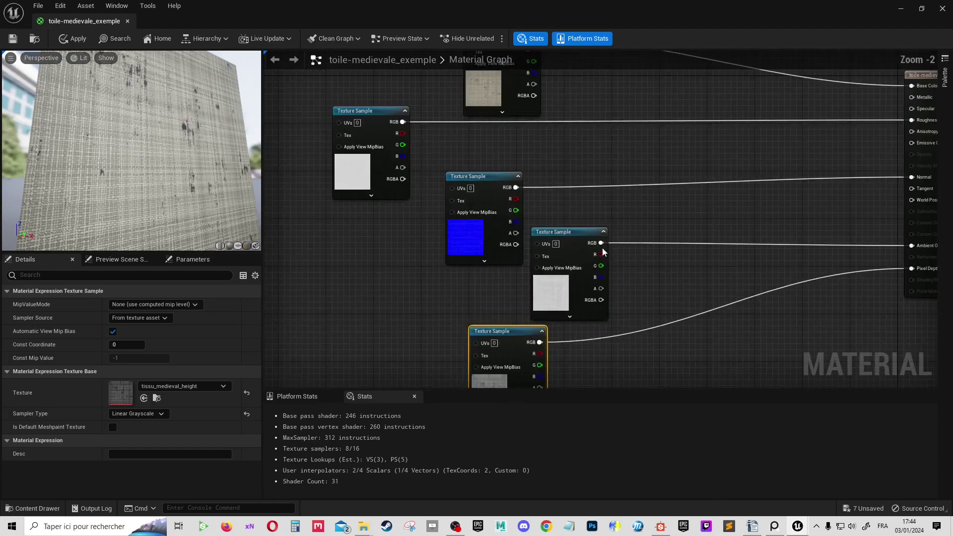
scroll(625, 231, "up", 2)
mouse_move(570, 269)
left_mouse_down()
mouse_move(354, 271)
mouse_move(352, 281)
left_mouse_up()
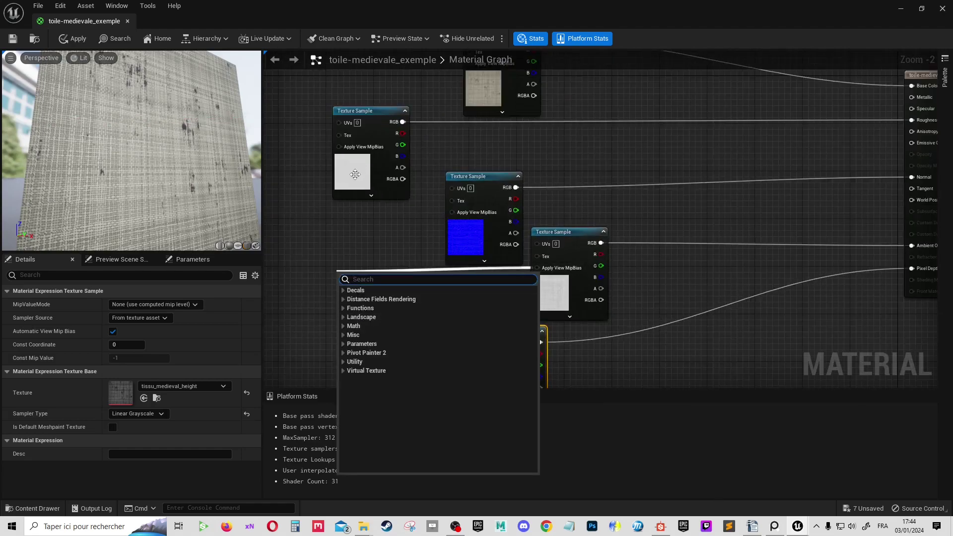
- Line up the ambient occlusion and height samples in a column under the roughness sample
left_click(506, 255)
left_click_drag(546, 293, 324, 315)
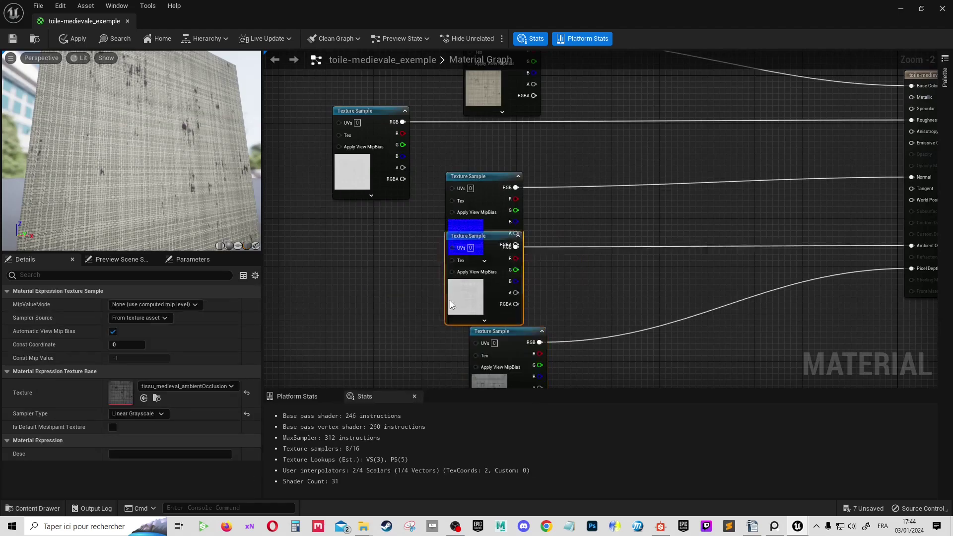
left_click(347, 172)
right_click_drag(458, 261, 481, 236)
scroll(480, 236, "down", 2)
left_click_drag(519, 316, 414, 326)
scroll(408, 120, "up", 3)
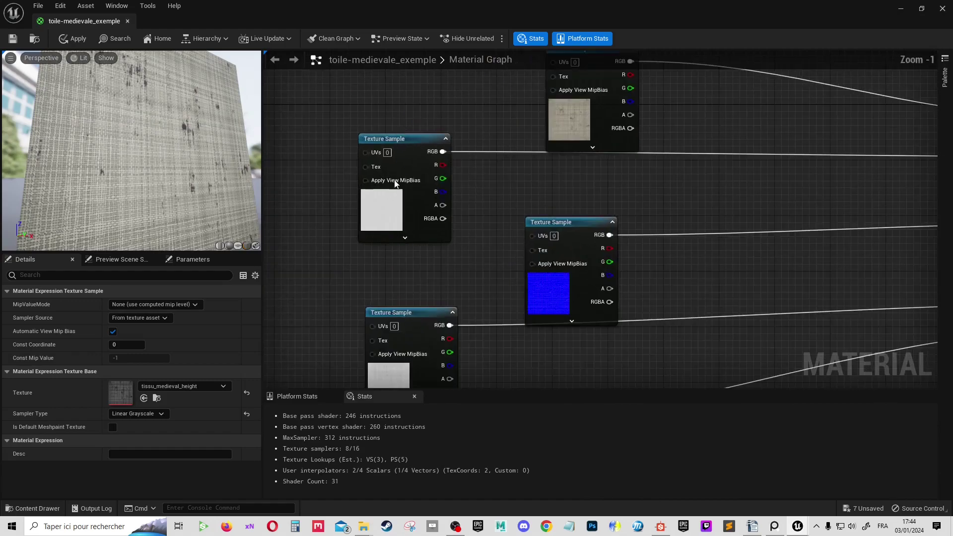
scroll(396, 184, "up", 1)
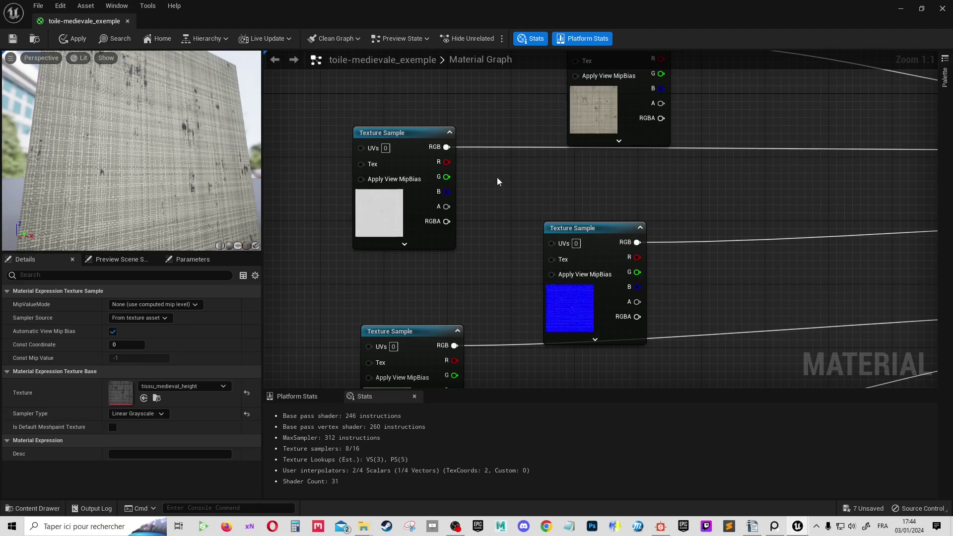
- Clear the node selection to review material stats, then bring up the demo_Mixmaps textures
scroll(480, 224, "down", 2)
scroll(447, 169, "down", 2)
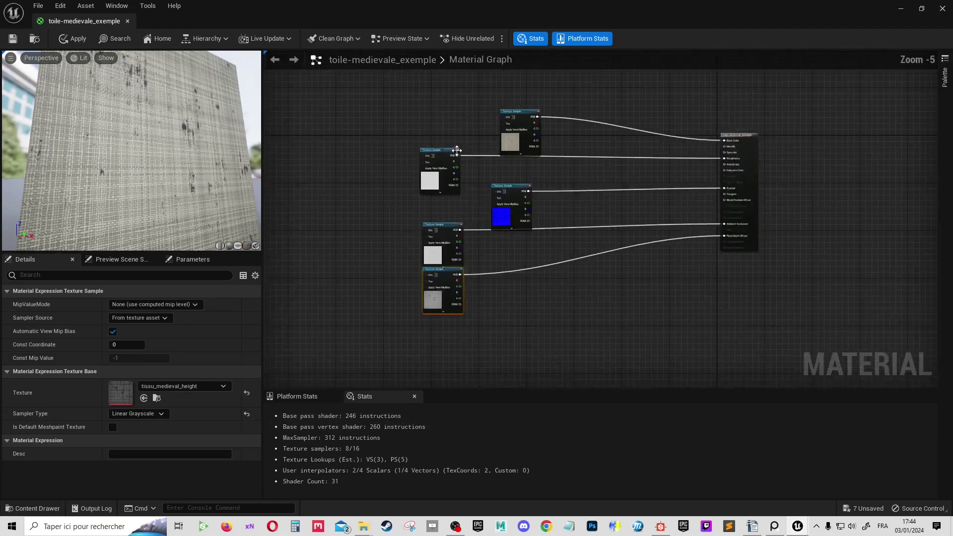
scroll(447, 169, "down", 3)
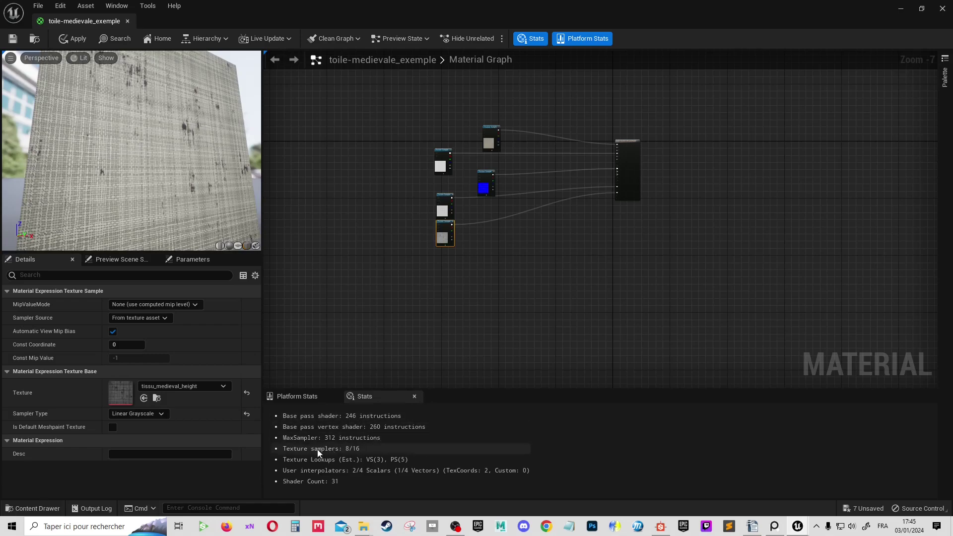
left_click(429, 328)
scroll(433, 277, "up", 1)
scroll(431, 248, "up", 1)
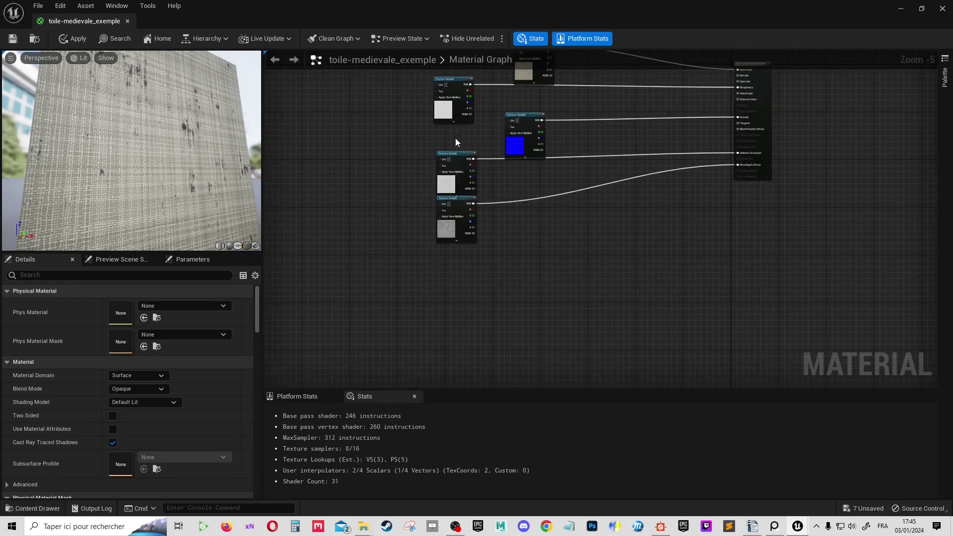
scroll(455, 143, "up", 5)
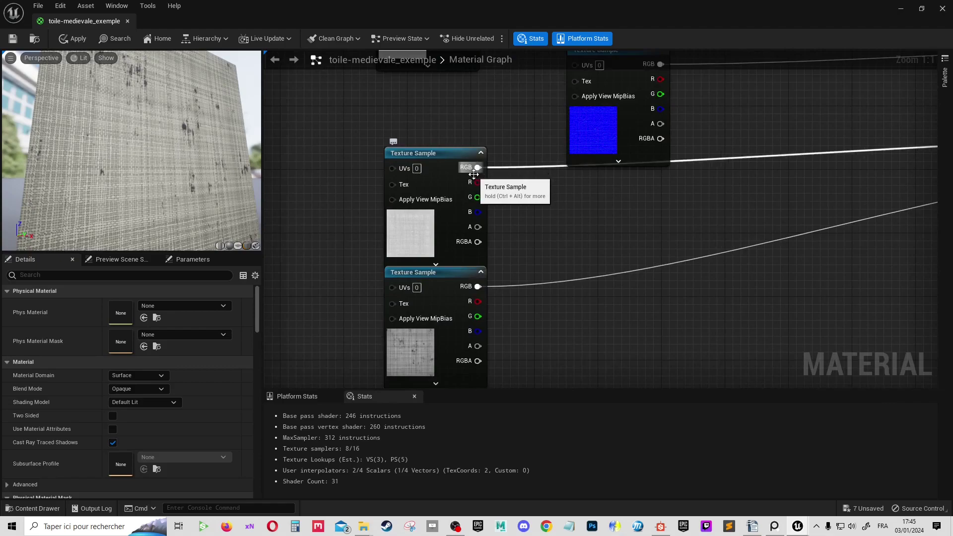
scroll(502, 203, "down", 2)
scroll(502, 204, "down", 6)
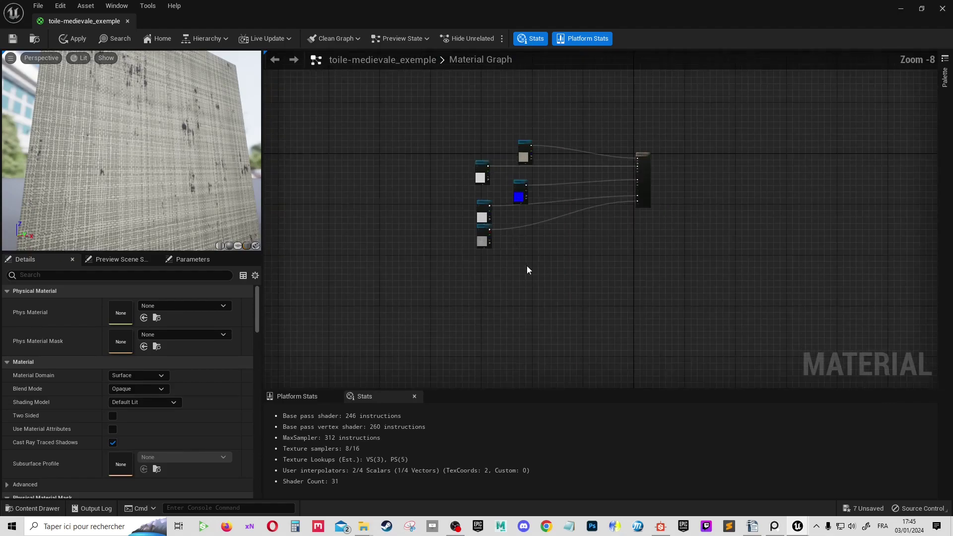
key("ctrl+space")
- Add the ExempleMixmap texture sample and wire its R channel to Roughness
left_click_drag(272, 400, 394, 169)
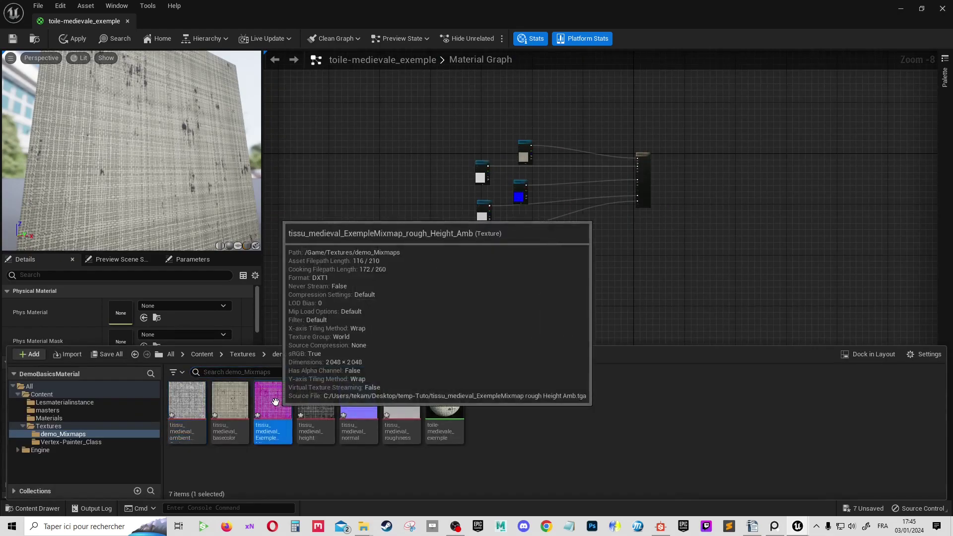
scroll(422, 178, "up", 3)
scroll(422, 177, "up", 3)
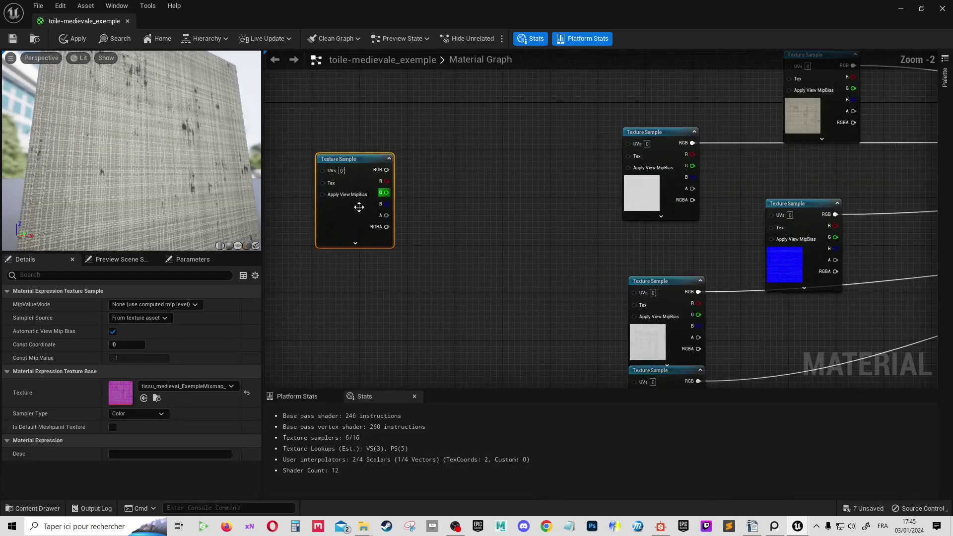
left_click_drag(327, 209, 498, 204)
right_click_drag(671, 268, 529, 271)
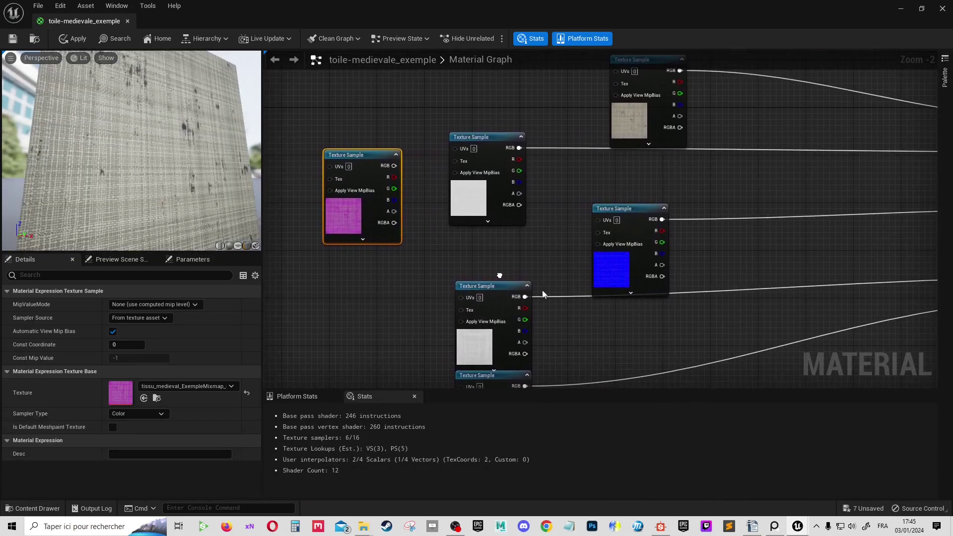
scroll(583, 266, "down", 1)
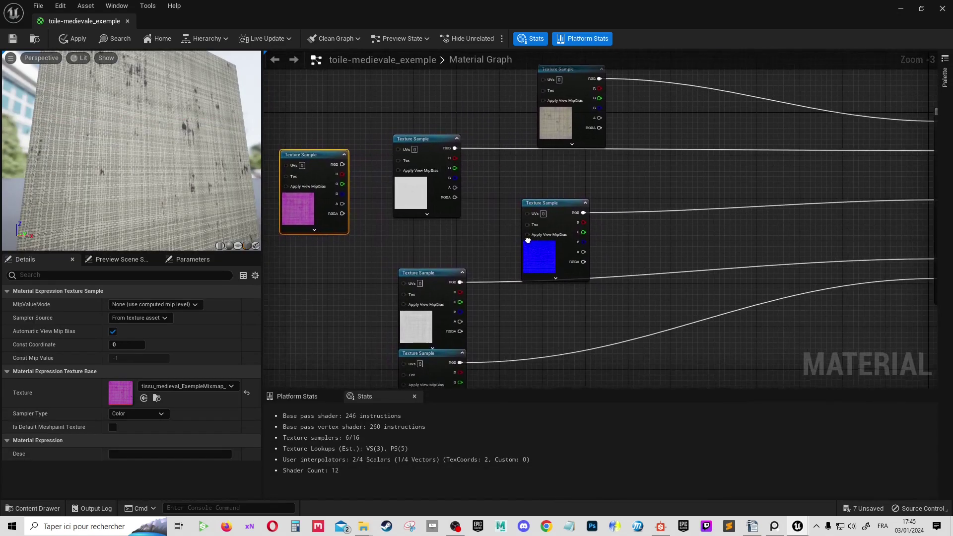
scroll(492, 169, "down", 1)
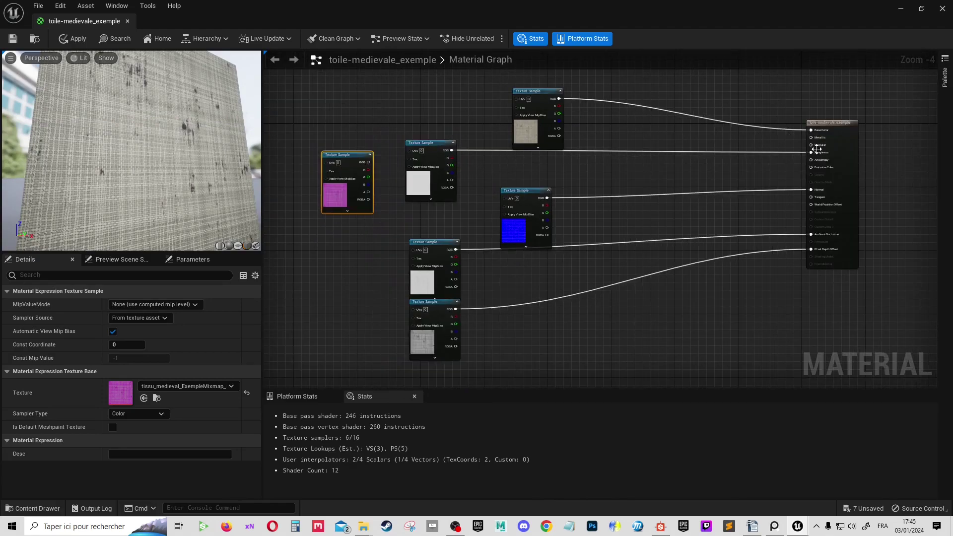
left_click_drag(817, 150, 368, 172)
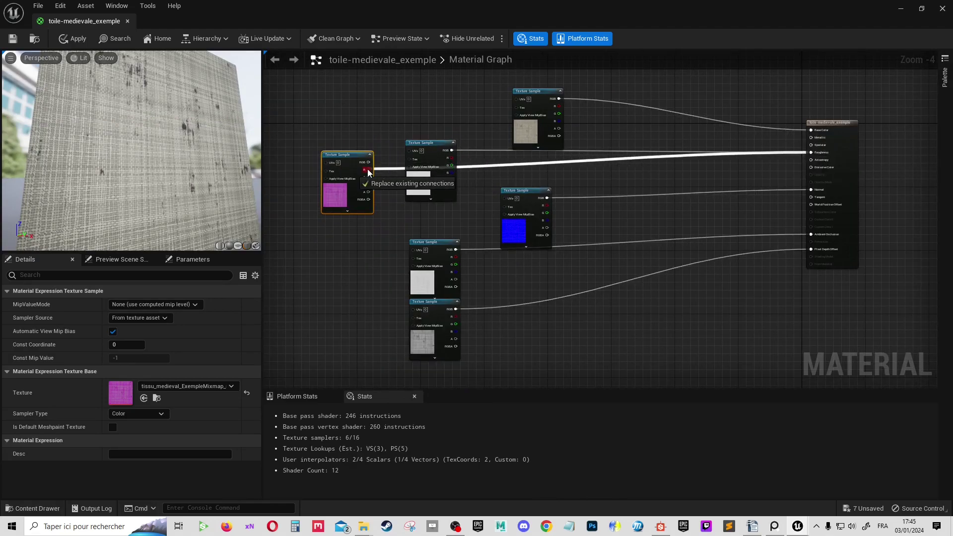
- Wire the mixmap's G channel to Pixel Depth Offset and B to Ambient Occlusion
key("ctrl+space")
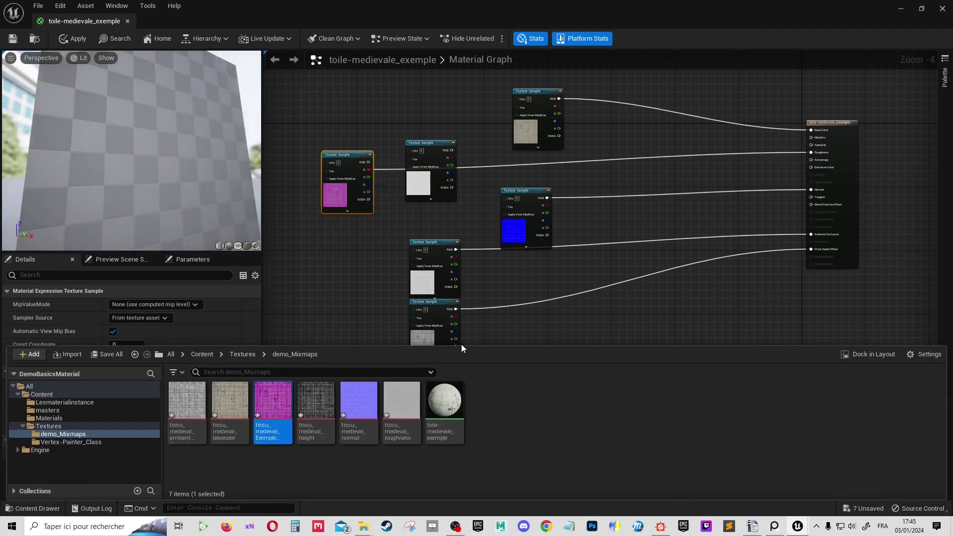
key("ctrl+space")
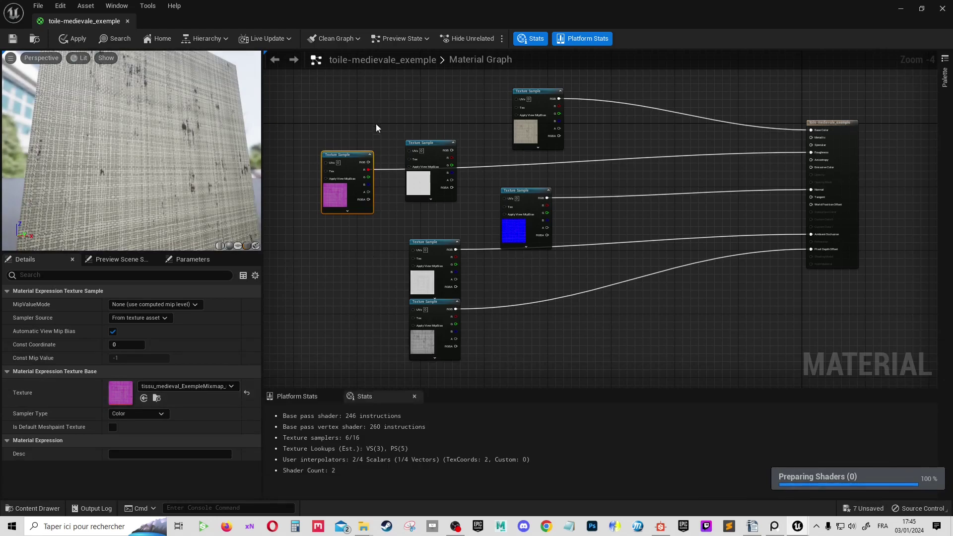
scroll(373, 139, "up", 2)
scroll(437, 214, "down", 1)
right_click_drag(483, 245, 388, 229)
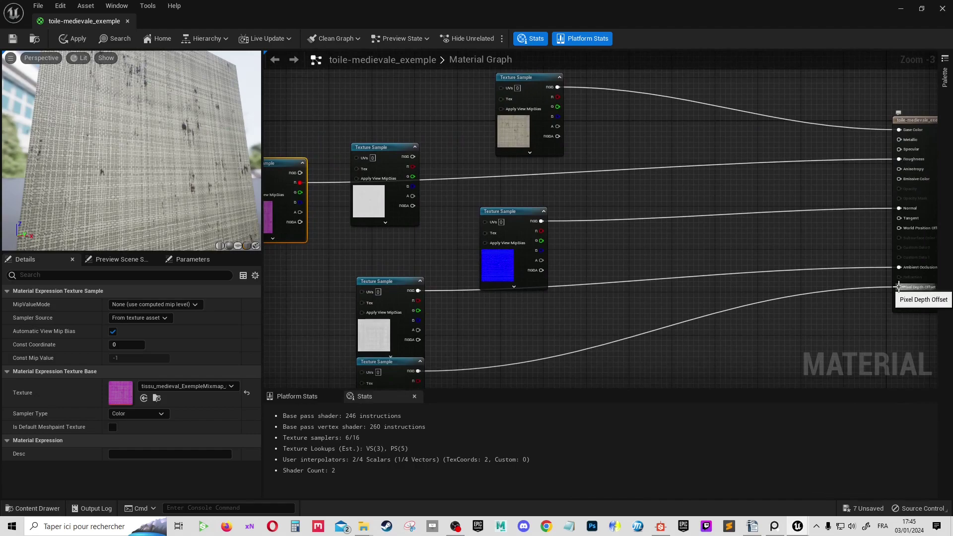
left_click_drag(899, 287, 300, 193)
mouse_move(413, 205)
left_mouse_down()
mouse_move(915, 271)
mouse_move(899, 270)
left_mouse_up()
- Box-select and delete the three old grayscale texture samples
scroll(572, 269, "down", 1)
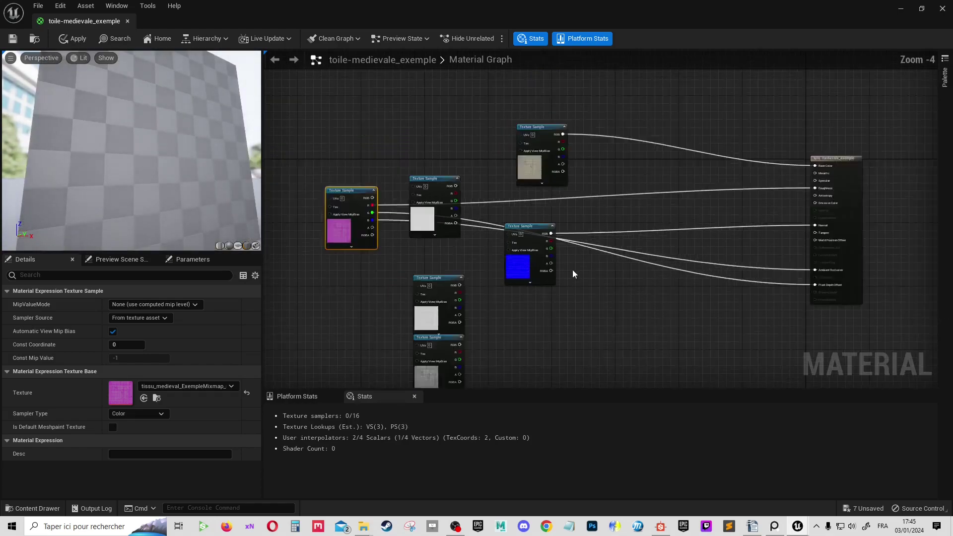
scroll(590, 263, "down", 3)
scroll(573, 236, "up", 3)
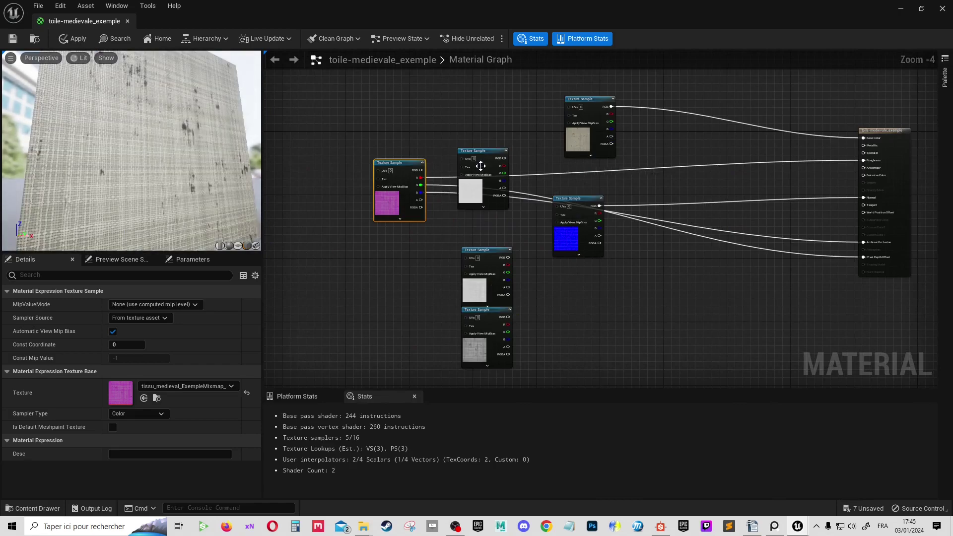
mouse_move(481, 170)
left_mouse_down()
mouse_move(424, 283)
mouse_move(501, 356)
left_mouse_up()
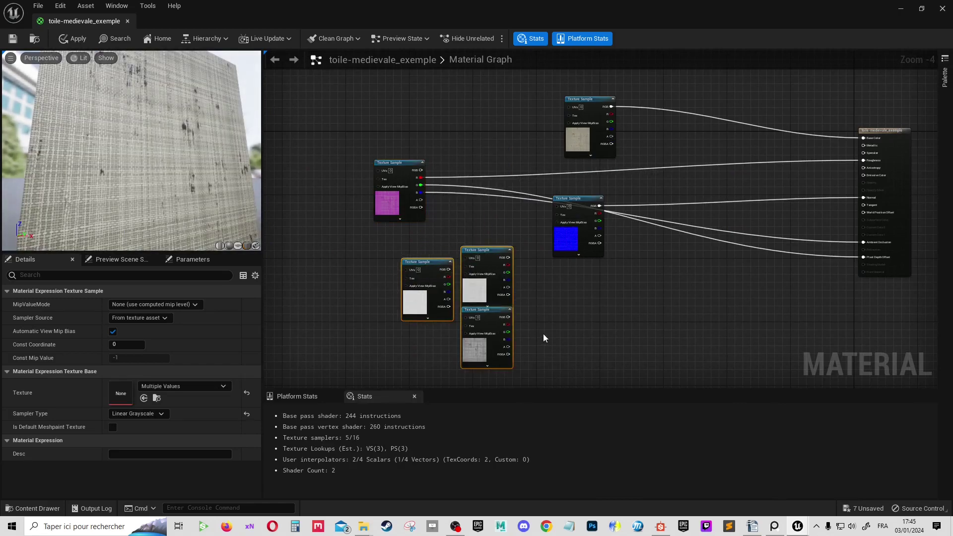
key("Delete")
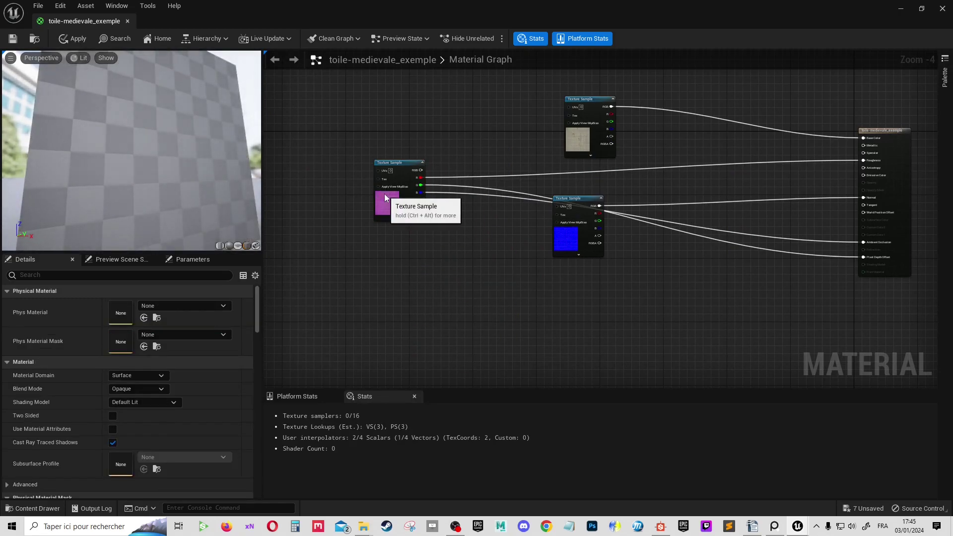
- Arrange the mixmap, normal and base colour samples neatly together in the graph
left_click_drag(386, 196, 477, 193)
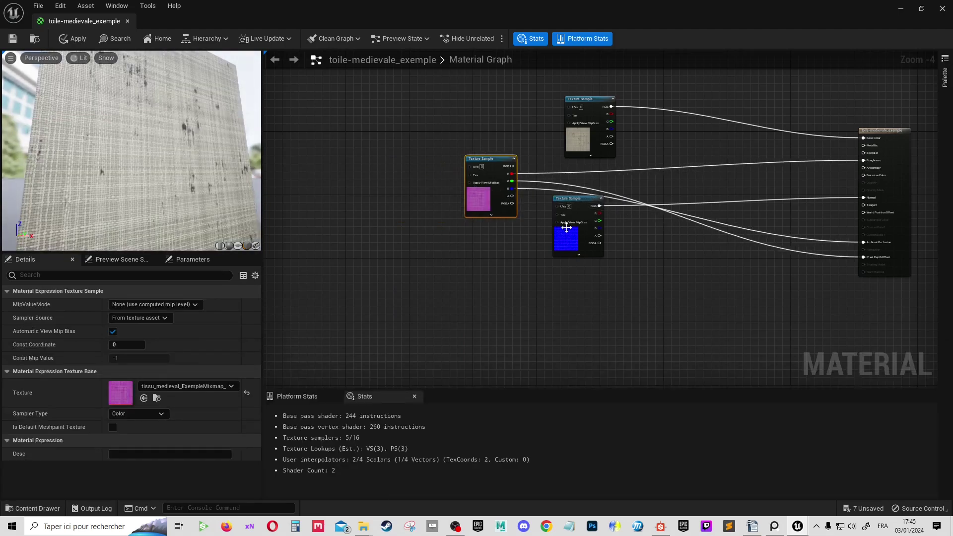
left_click_drag(571, 227, 499, 267)
mouse_move(580, 135)
left_mouse_down()
mouse_move(484, 123)
mouse_move(488, 133)
left_mouse_up()
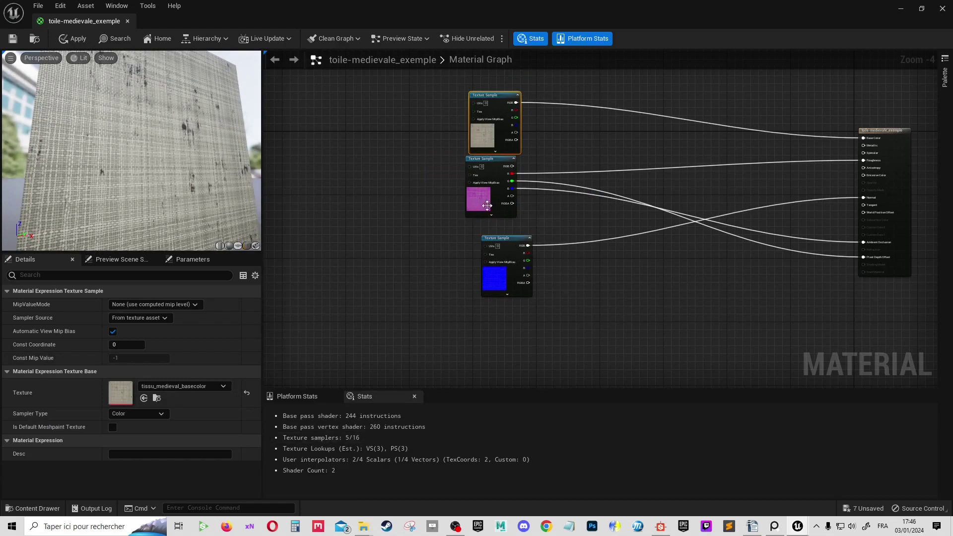
left_click_drag(499, 206, 510, 214)
- Save the material and shrink the editor to reveal the fabric cube in the level
left_click_drag(208, 149, 64, 64)
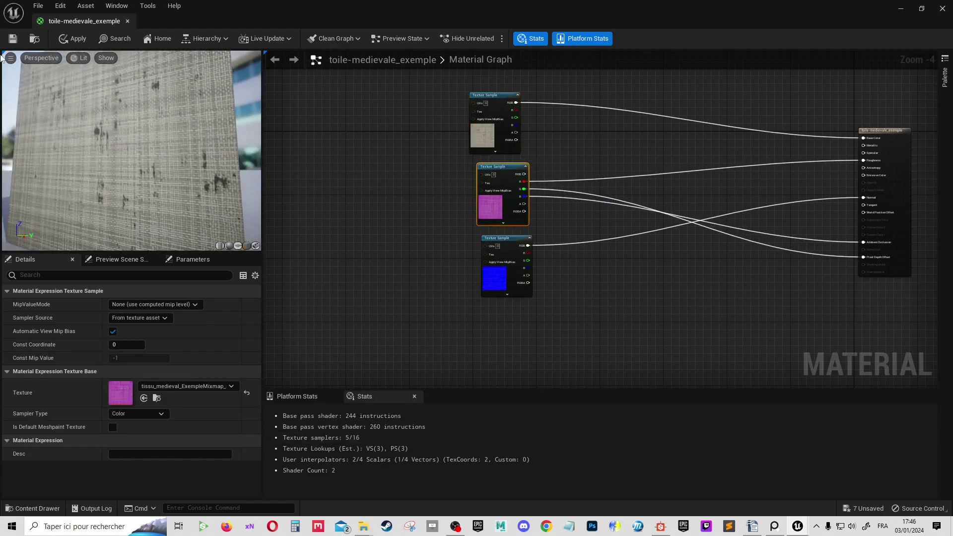
left_click(12, 39)
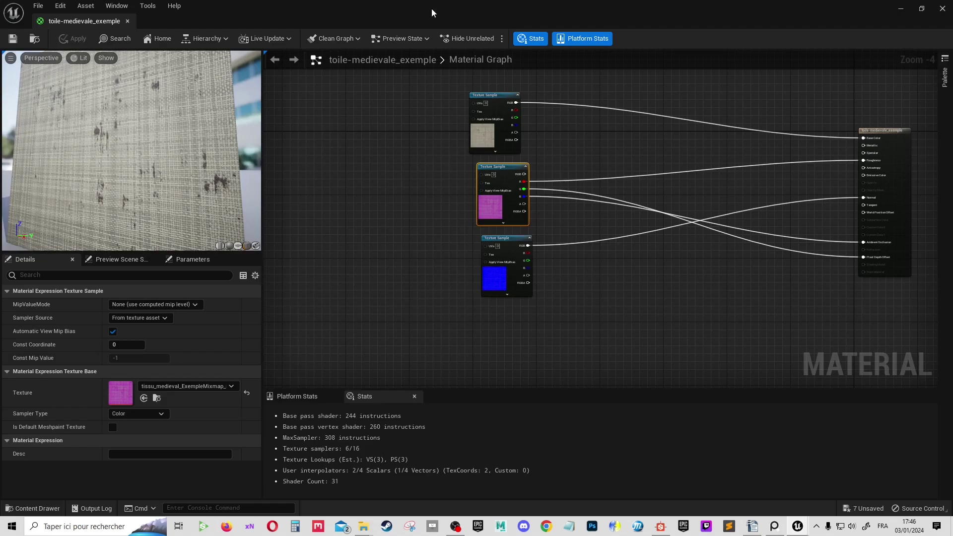
left_click_drag(431, 8, 909, 110)
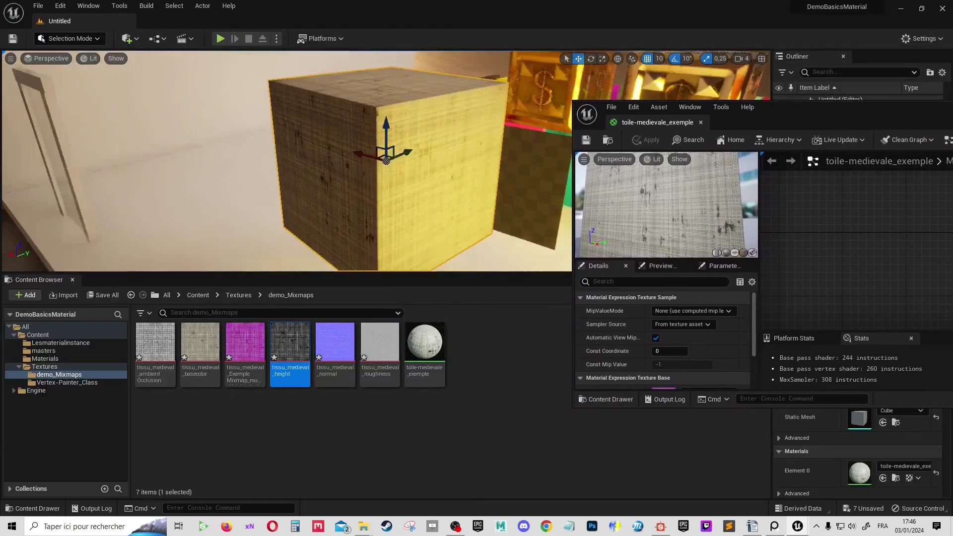
- Orbit around the cloth-covered cube, then open tissu_medieval_ExempleMixmap from the material's Details
left_click_drag(386, 161, 386, 160, "alt")
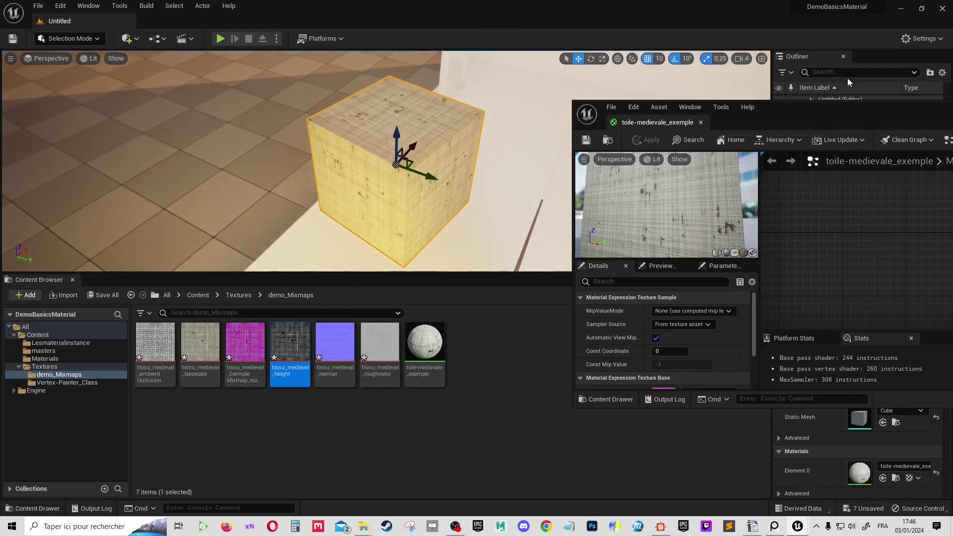
double_click(846, 113)
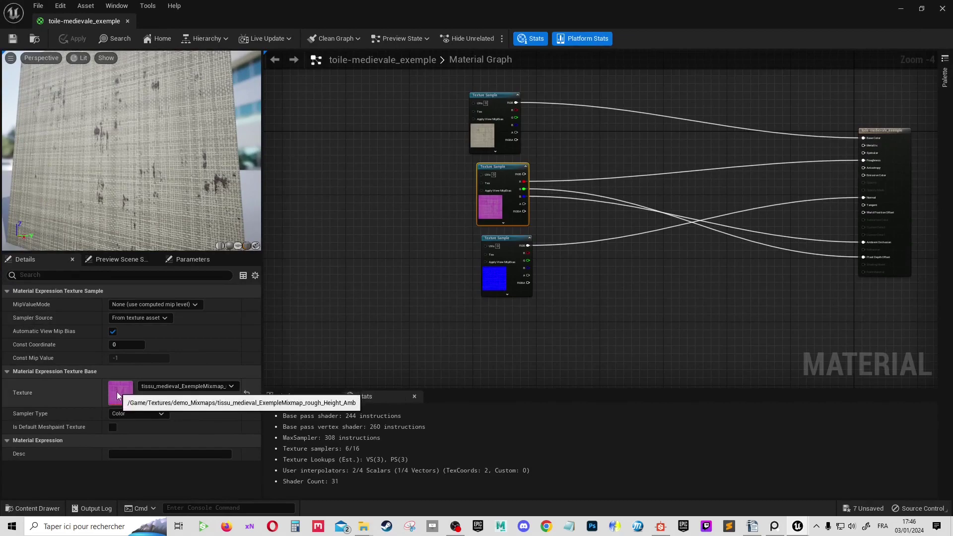
scroll(494, 177, "up", 4)
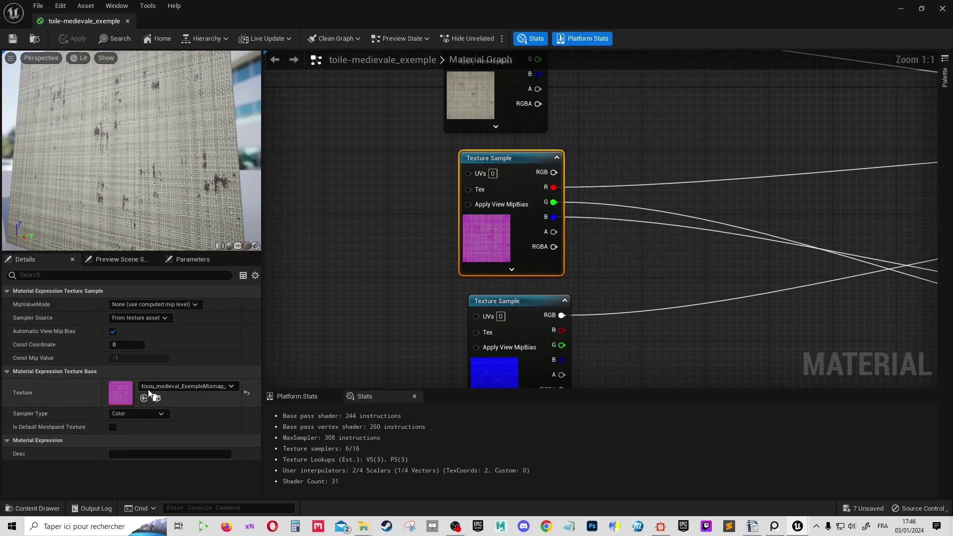
double_click(114, 392)
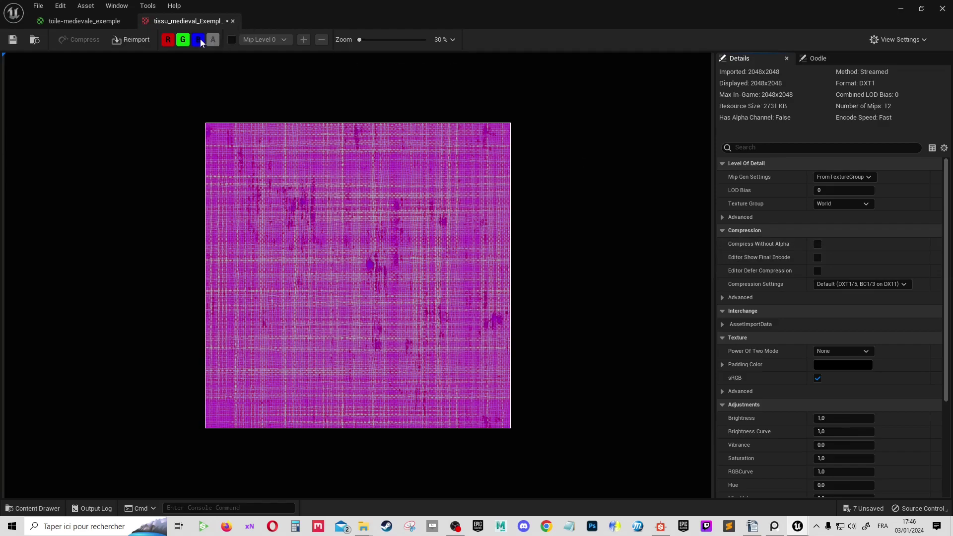
- Enable Compress Without Alpha, keep Default compression settings, and turn off sRGB on the mixmap
left_click(817, 245)
left_click(894, 284)
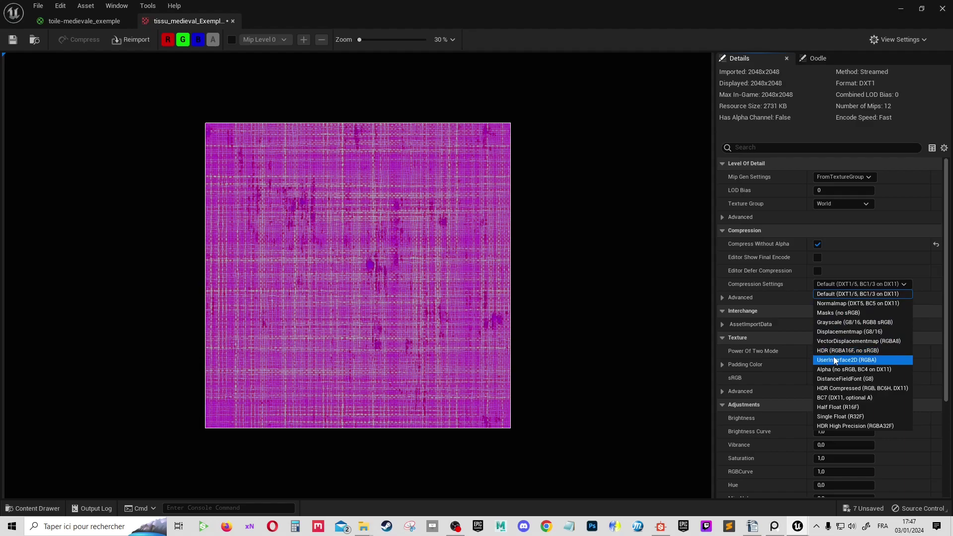
left_click(948, 263)
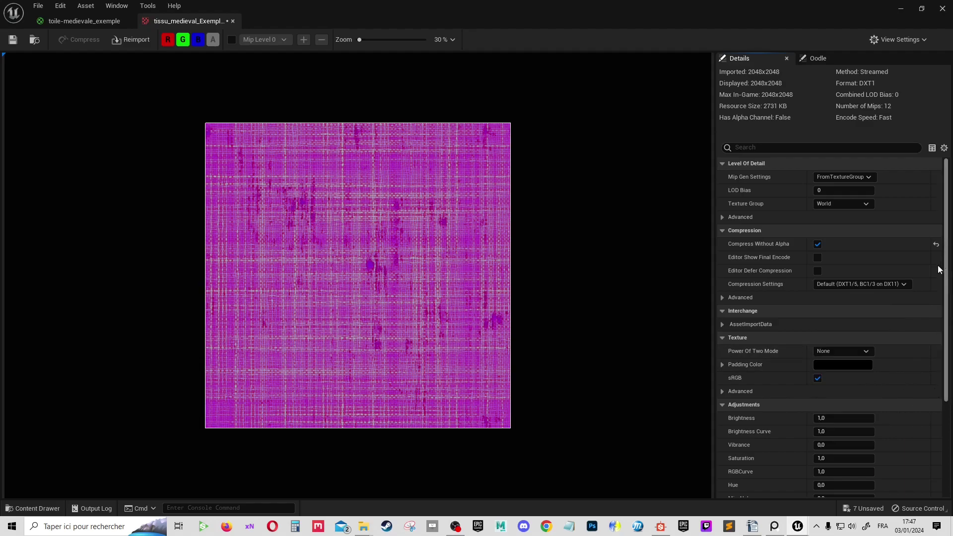
scroll(896, 298, "down", 1)
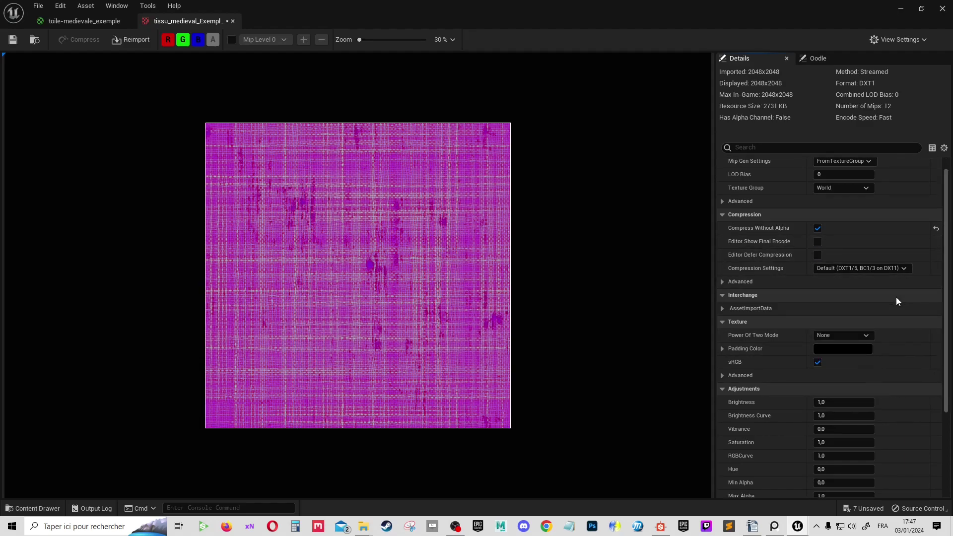
scroll(896, 297, "down", 1)
scroll(896, 298, "down", 1)
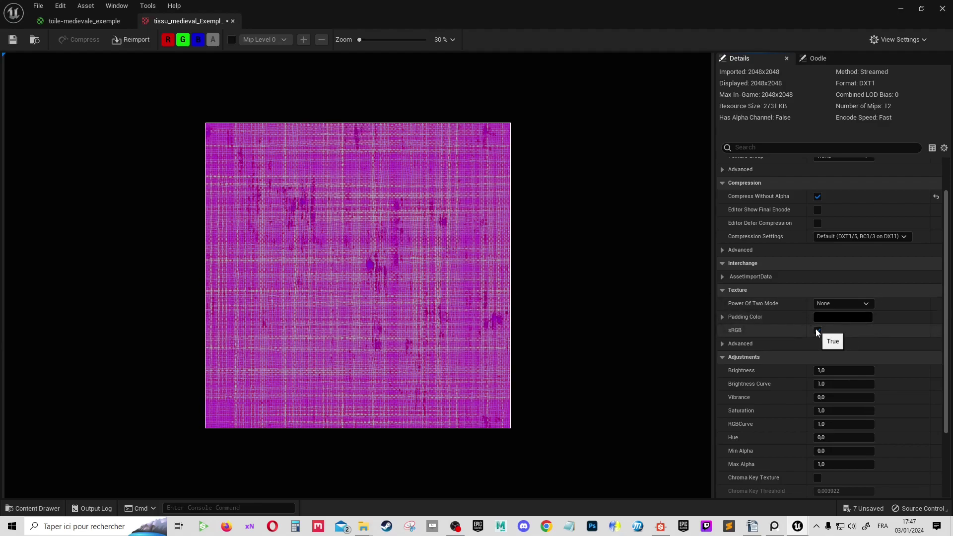
key("ctrl+Tab")
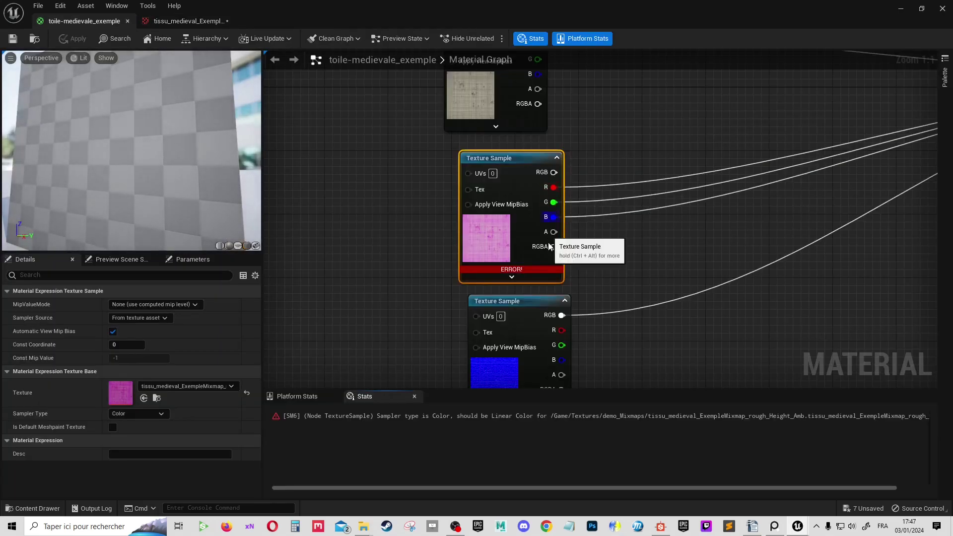
scroll(546, 247, "down", 3)
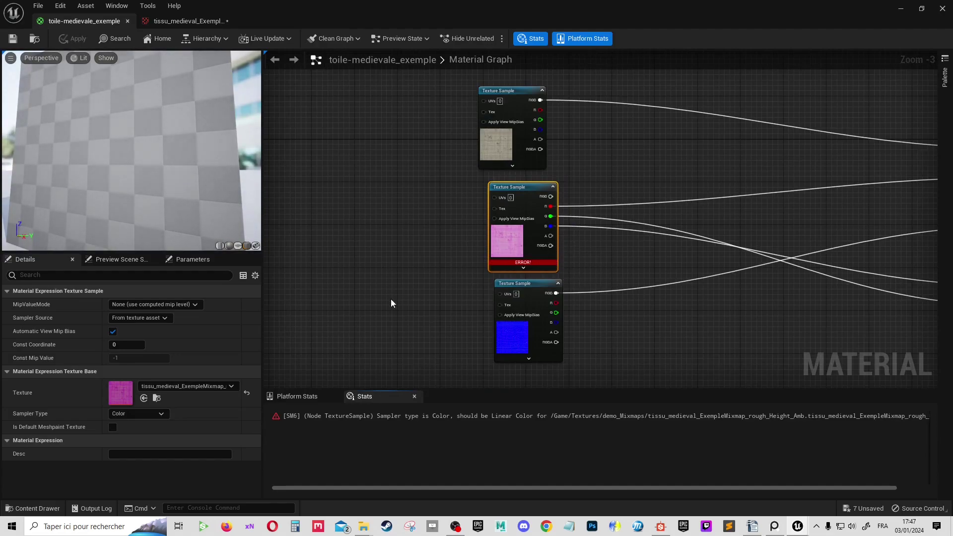
scroll(511, 232, "up", 3)
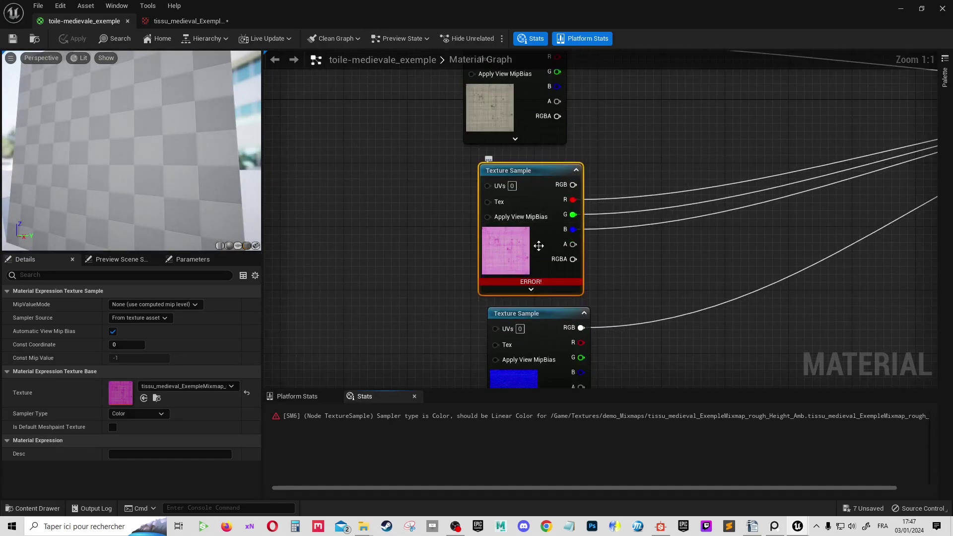
left_click(187, 21)
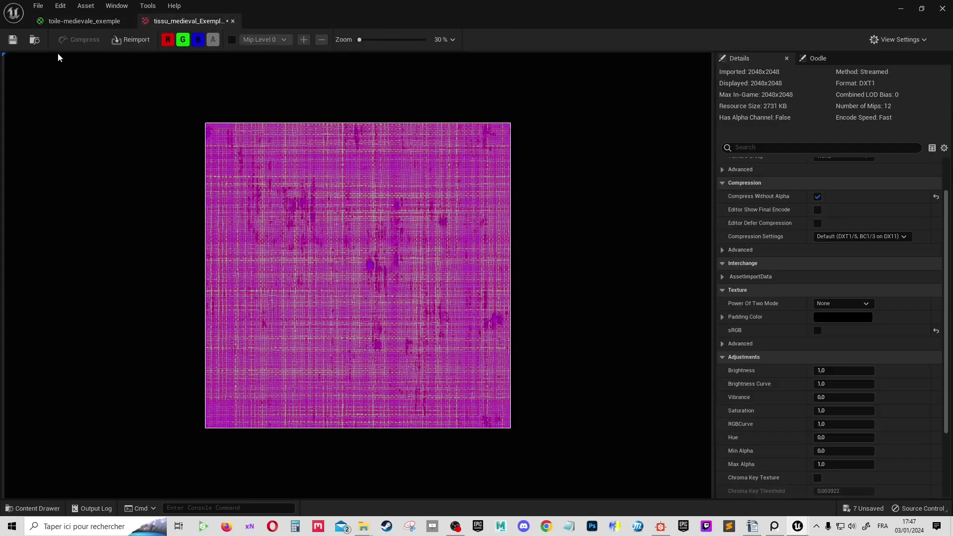
- Save the mixmap texture and add it to the fabric material graph as a new sampler
left_click(13, 39)
left_click(82, 21)
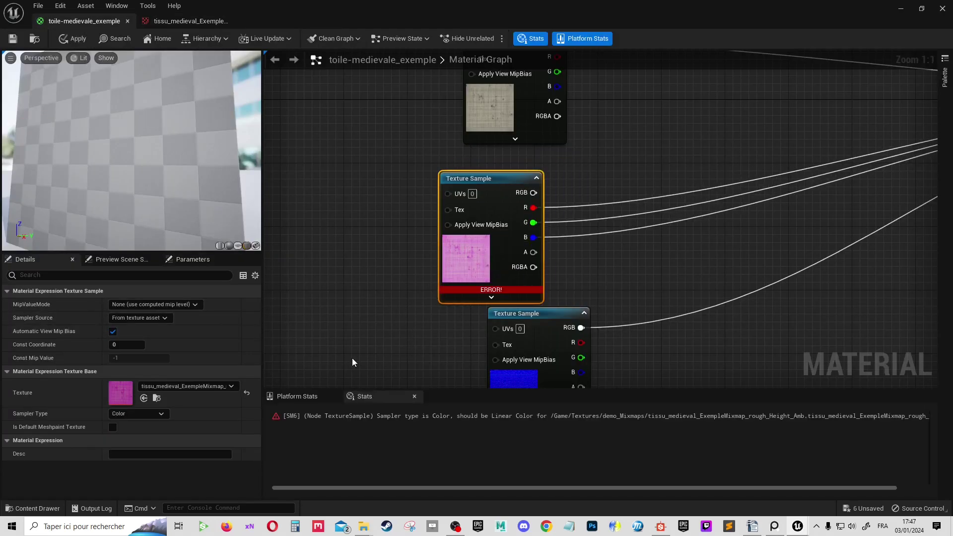
key("ctrl+space")
left_click_drag(272, 404, 329, 230)
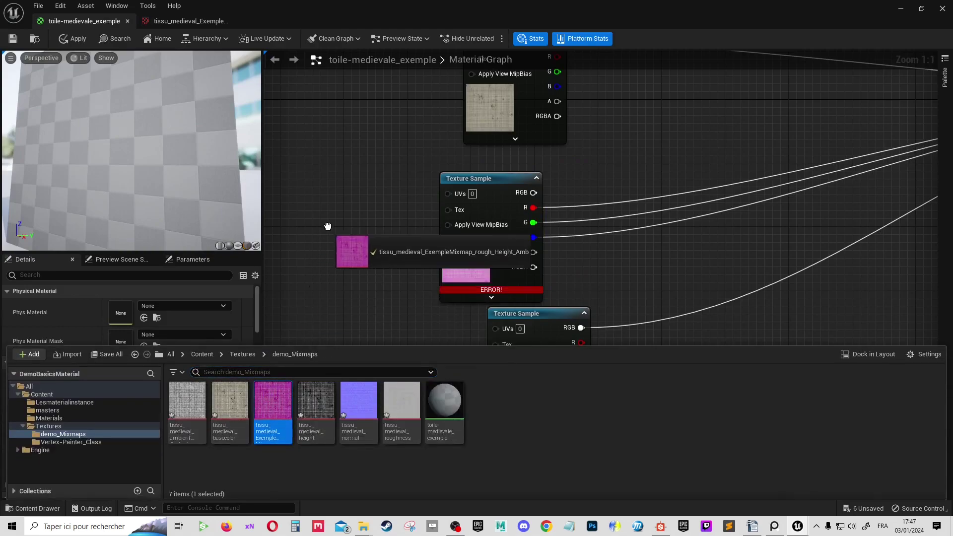
left_click_drag(375, 264, 343, 217)
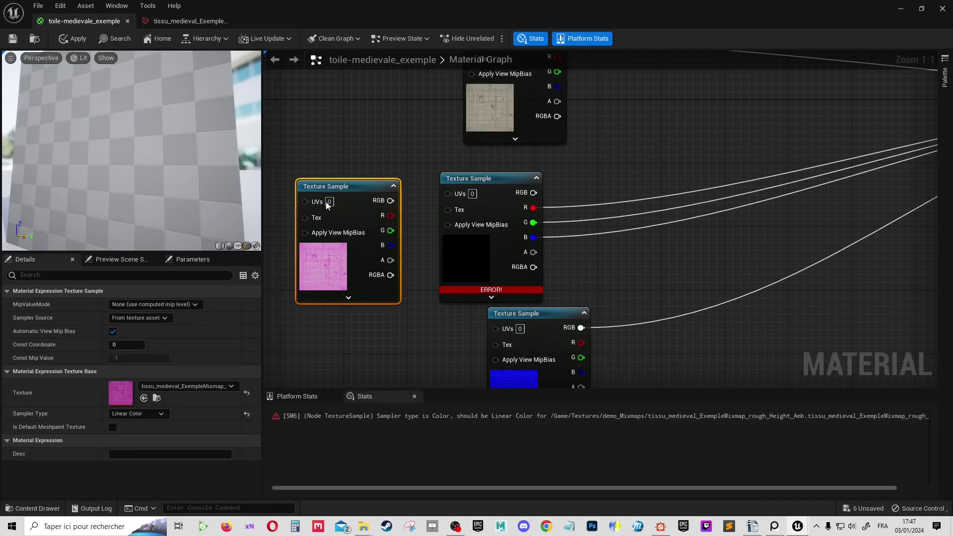
- Move the R, G and B connections onto the new sampler and delete the erroring old one
left_click_drag(533, 208, 391, 218, "ctrl")
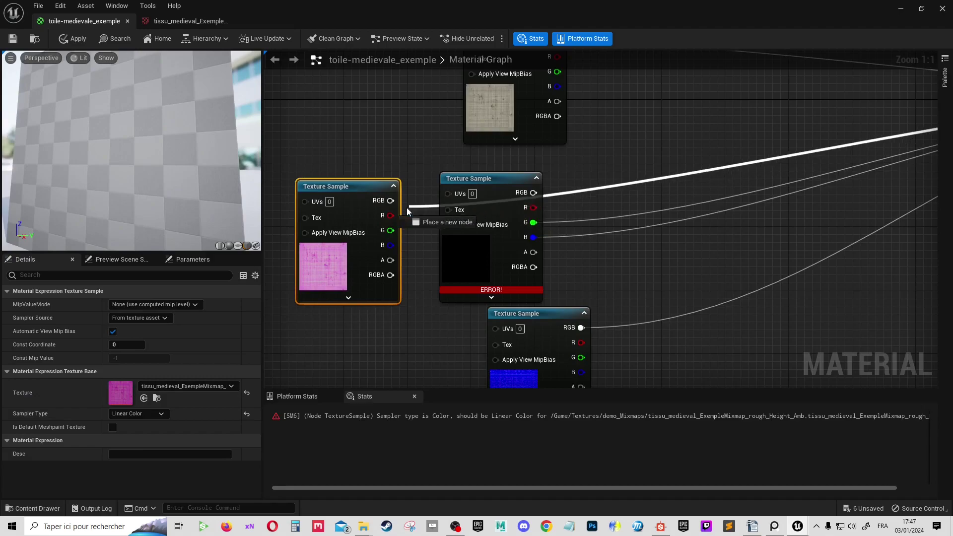
left_click_drag(533, 222, 388, 237, "ctrl")
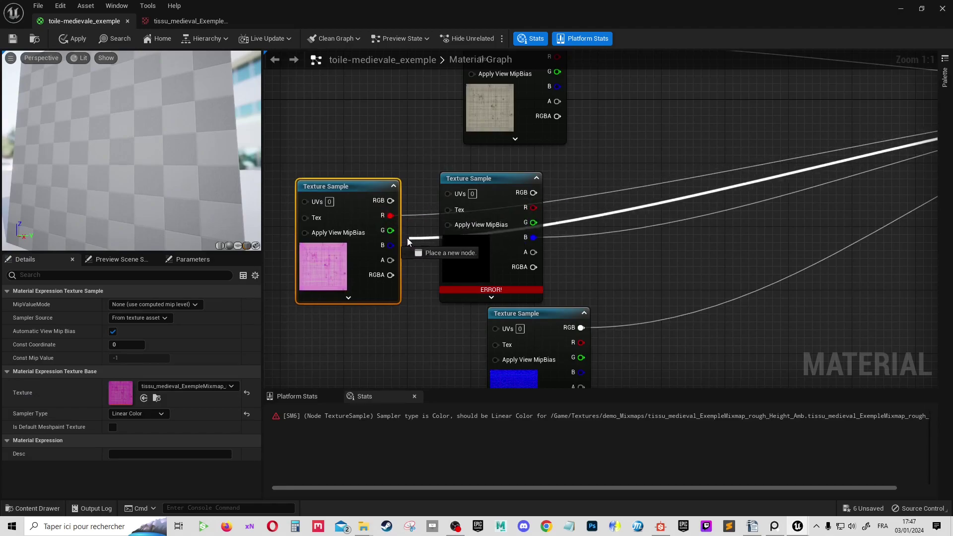
left_click_drag(533, 238, 390, 249, "ctrl")
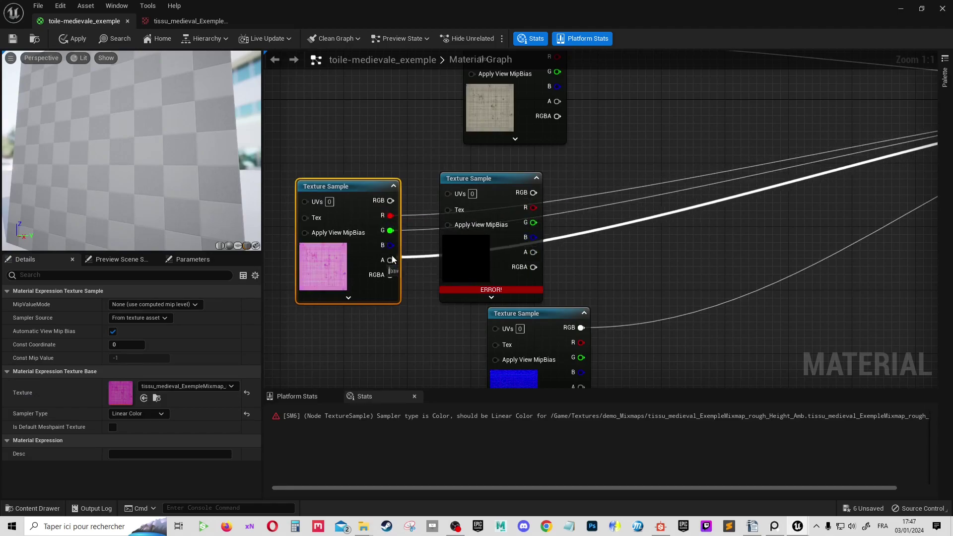
left_click(459, 255)
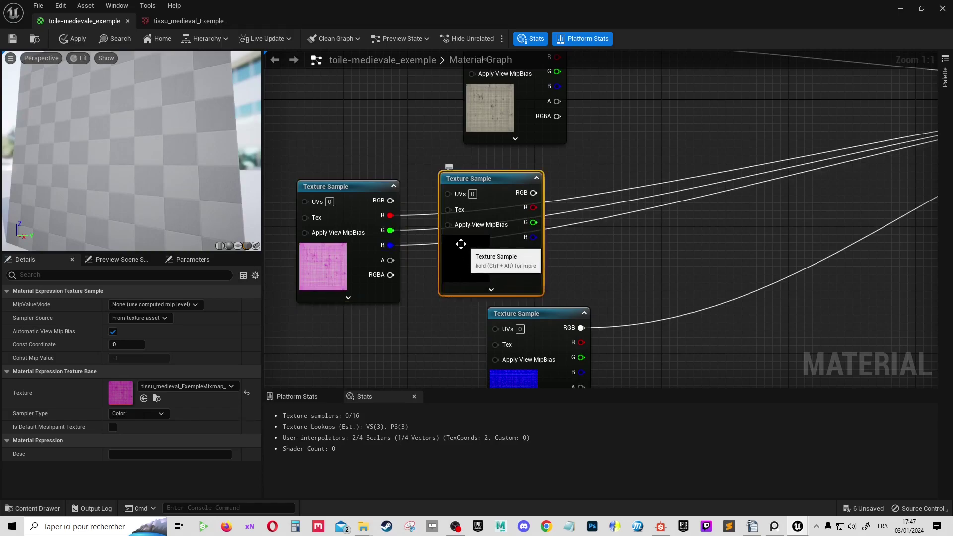
key("Delete")
- Place the new texture sample where the deleted node was, alongside the base colour sampler
left_click_drag(348, 210, 538, 201)
scroll(426, 268, "down", 2)
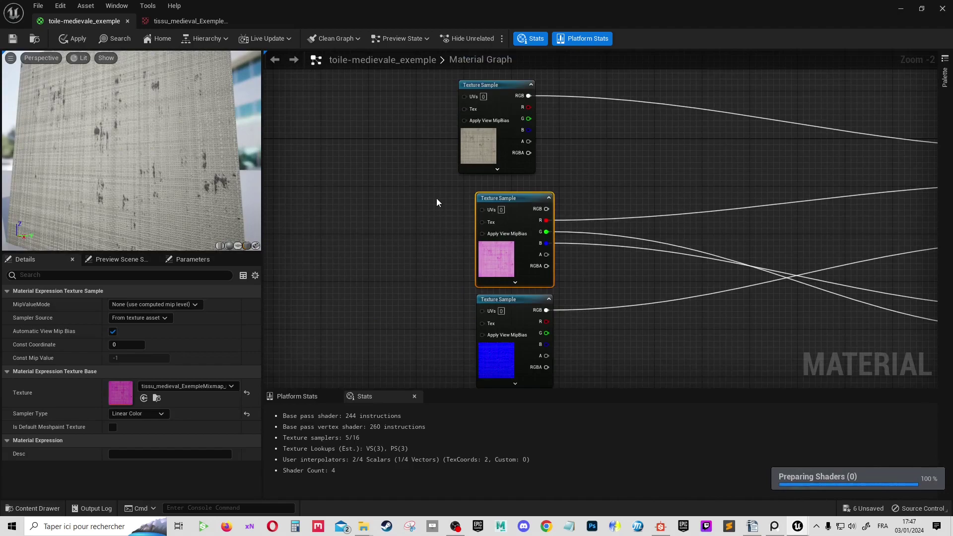
scroll(548, 220, "down", 3)
scroll(568, 240, "up", 2)
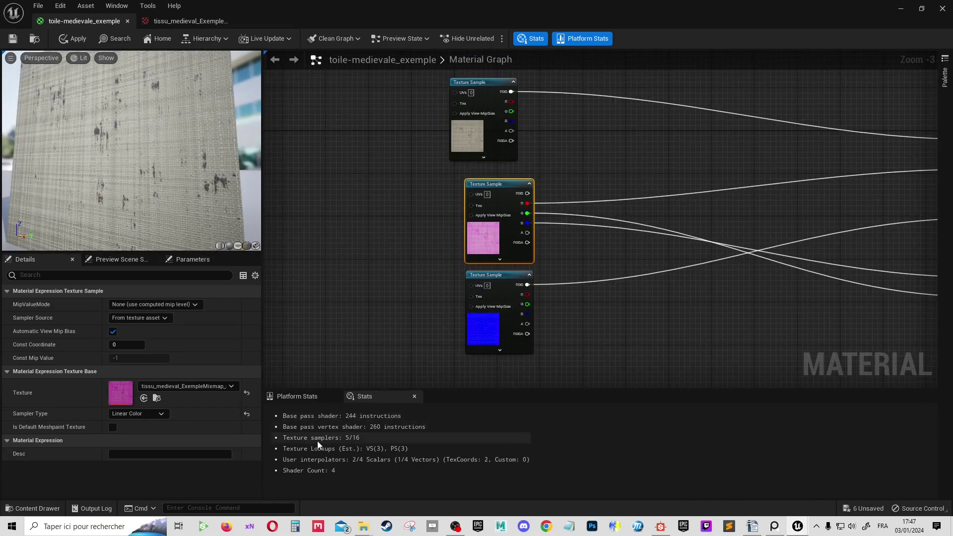
left_click(474, 140)
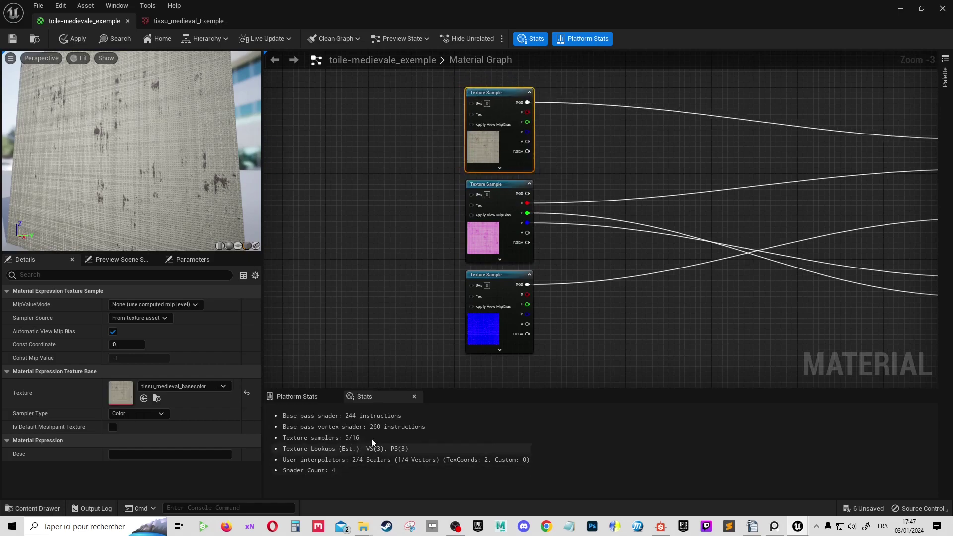
scroll(568, 266, "down", 2)
right_click_drag(567, 264, 504, 264)
scroll(566, 263, "up", 1)
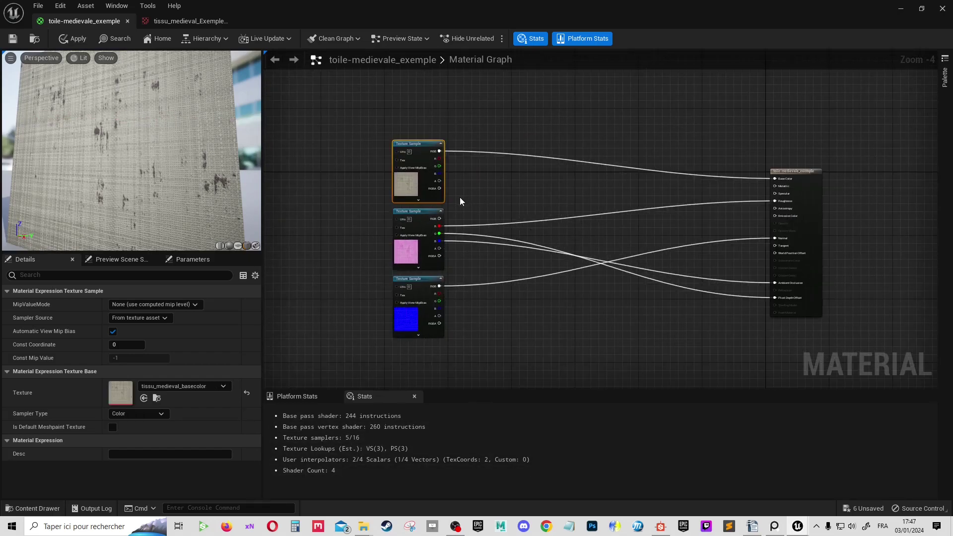
- Apply the updated fabric material and rotate the preview to inspect the cloth
left_click(8, 40)
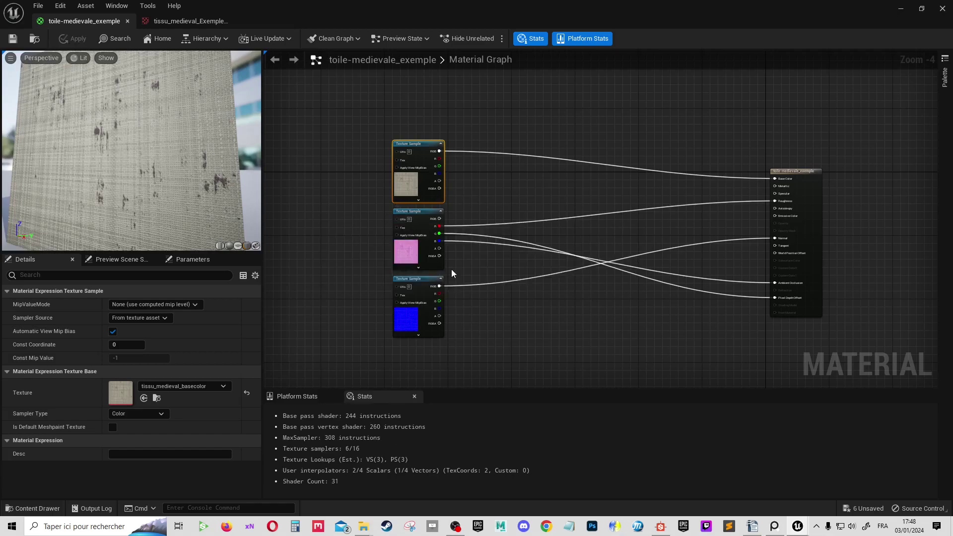
scroll(451, 270, "up", 1)
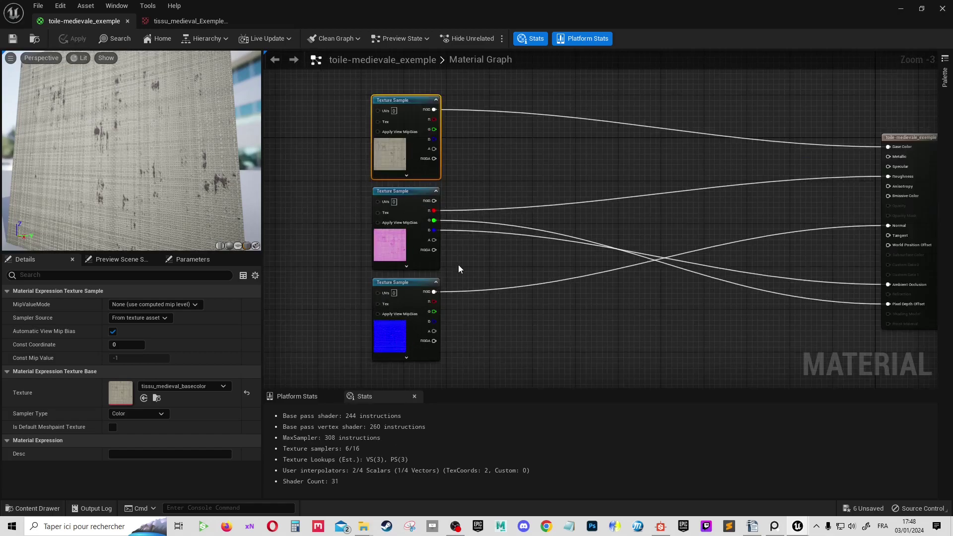
scroll(405, 159, "up", 2)
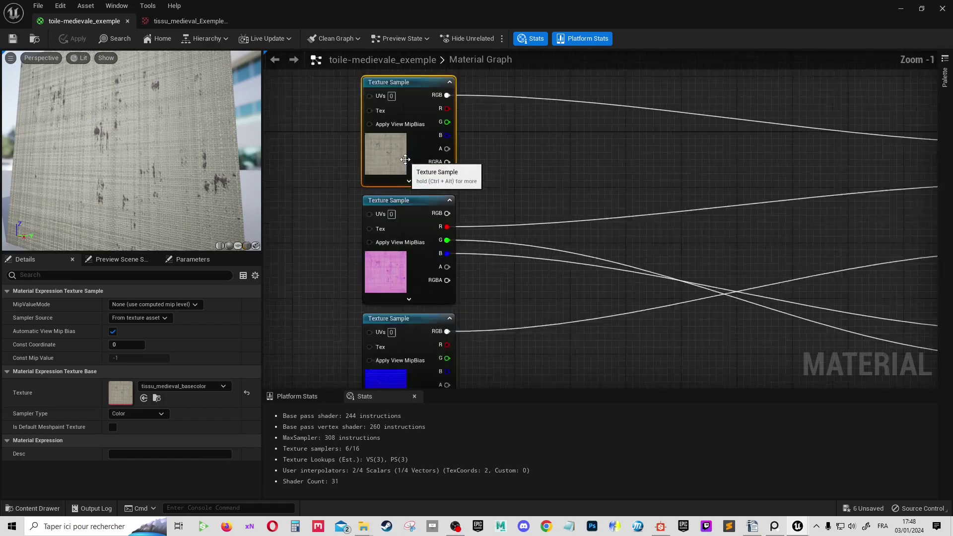
scroll(405, 159, "up", 1)
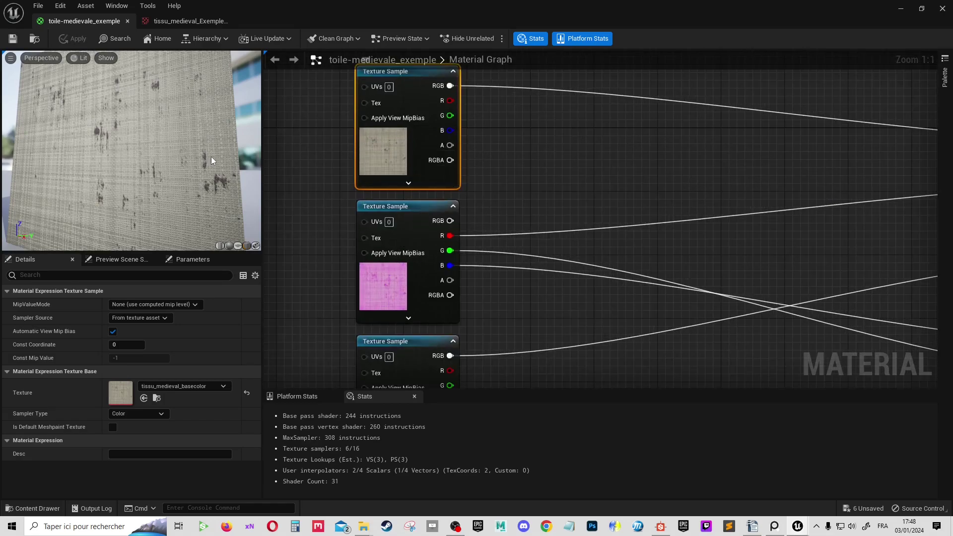
left_click_drag(211, 160, 238, 154)
scroll(339, 141, "down", 3)
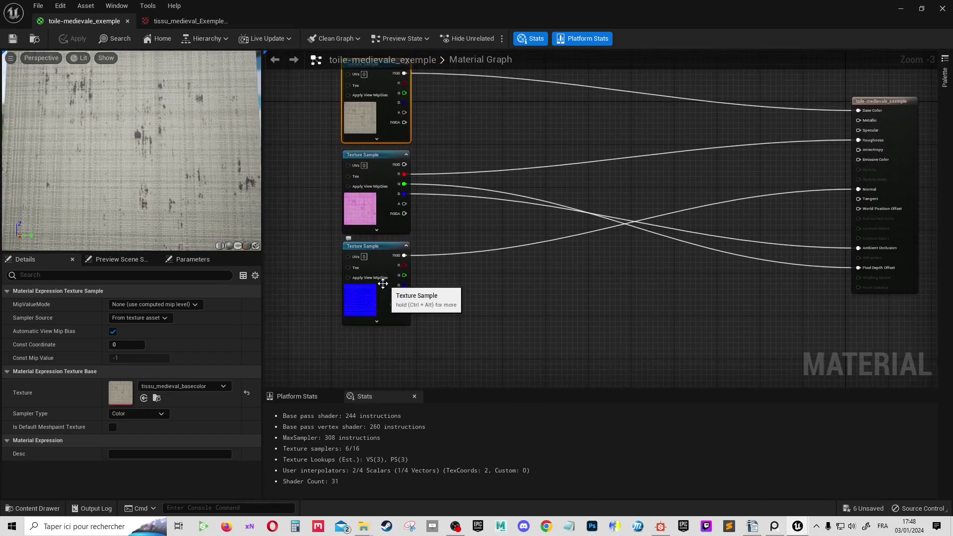
scroll(383, 283, "up", 3)
scroll(383, 298, "down", 3)
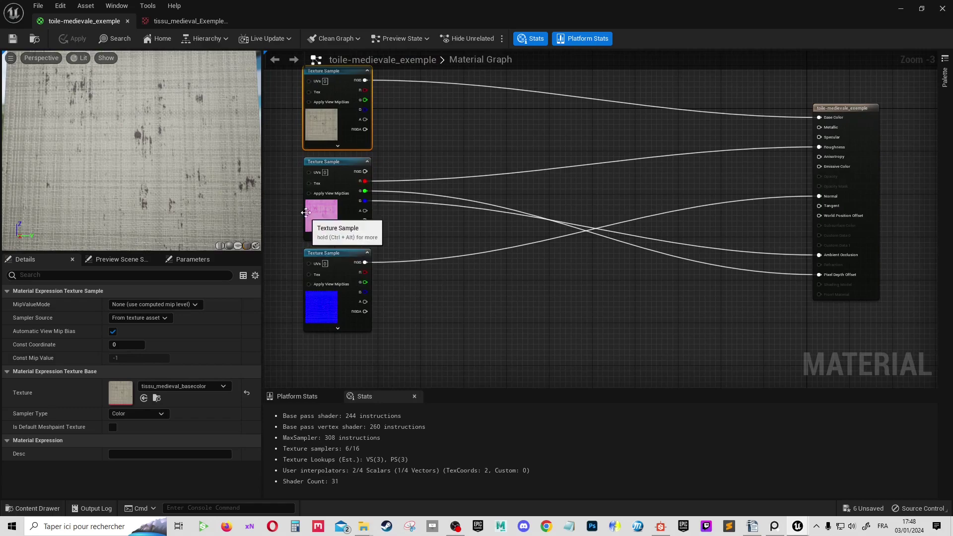
scroll(347, 144, "down", 4)
scroll(347, 146, "up", 3)
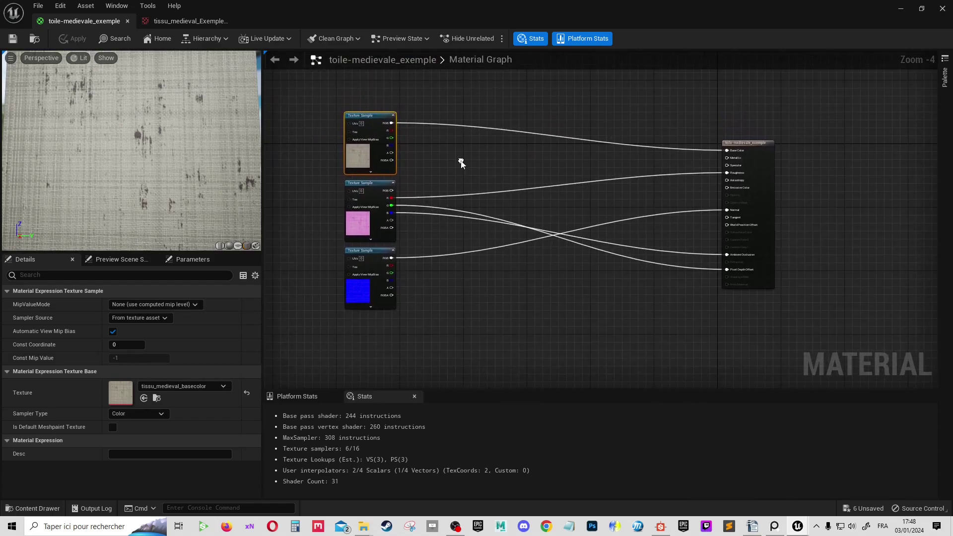
scroll(446, 148, "up", 1)
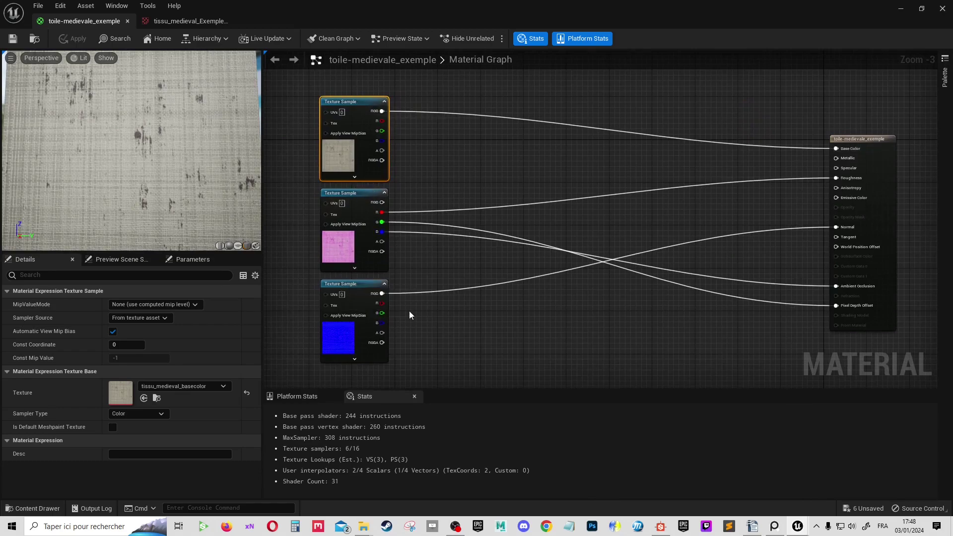
- Save the material and resize the Material Editor to sit beside the level view
left_click(10, 43)
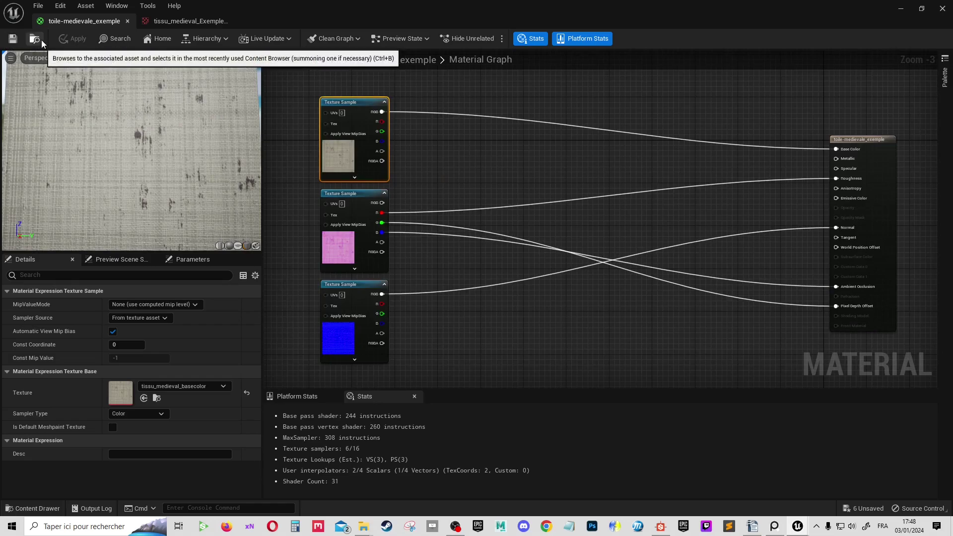
left_click_drag(395, 8, 708, 58)
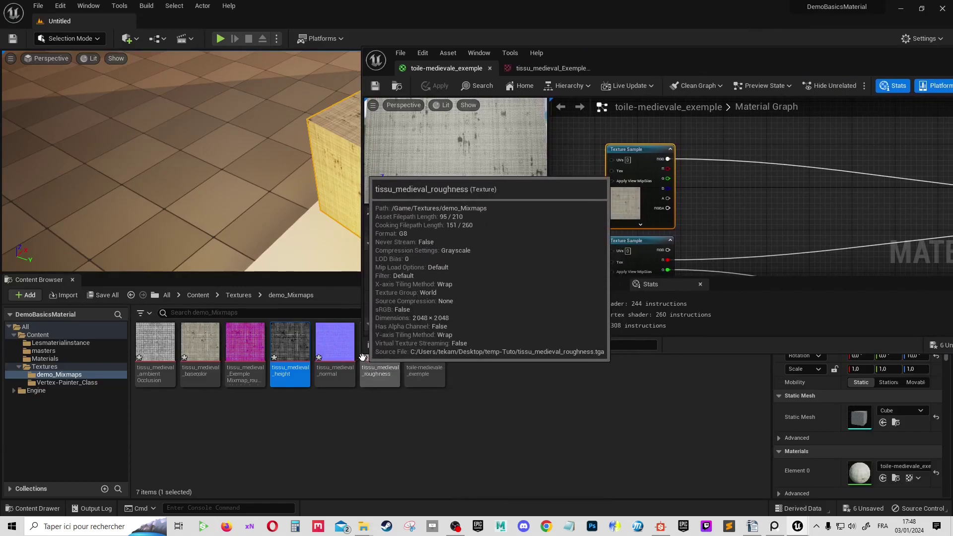
left_click_drag(365, 351, 495, 520)
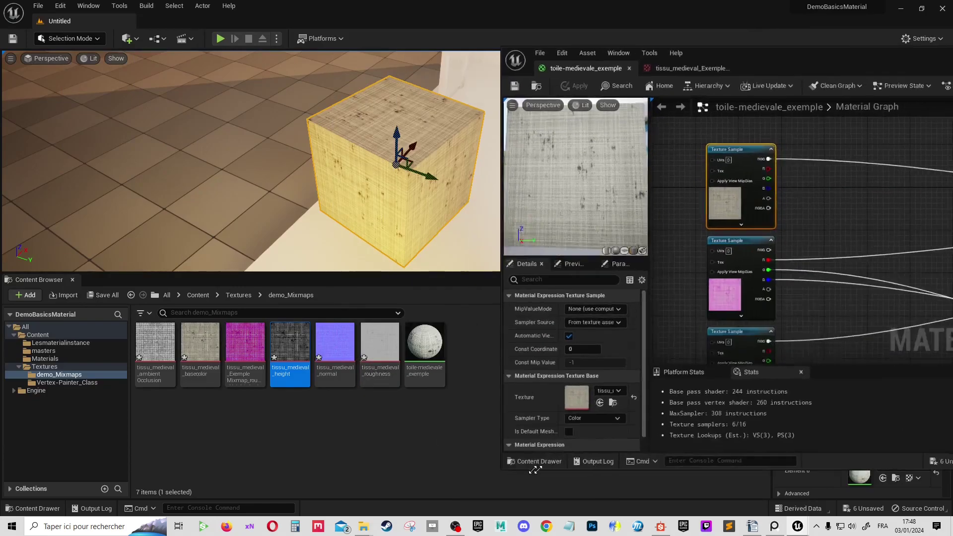
- Locate the mixmap sample's texture, tissu_medieval_ExempleMixmap, in the Content Browser
left_click(718, 293)
key("ctrl+space")
left_click(701, 421)
- Open the mixmap texture and compare its R, G and B channels, then return to toile-medievale_exemple
double_click(701, 421)
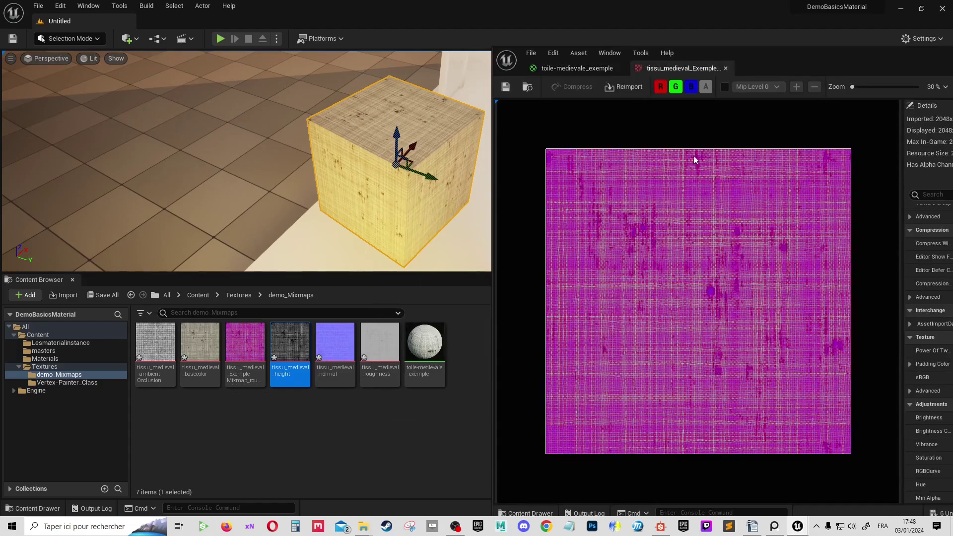
left_click(662, 88)
left_click(676, 88)
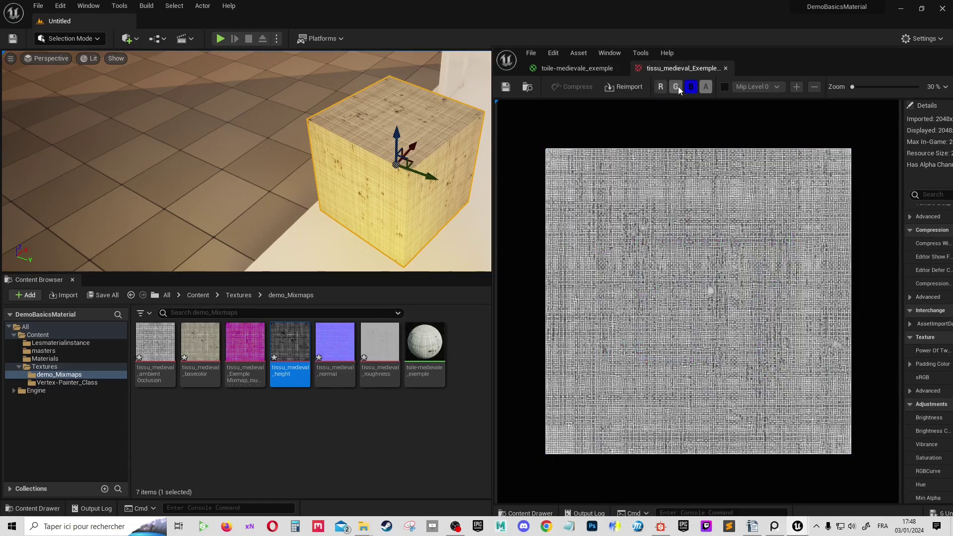
left_click(675, 88)
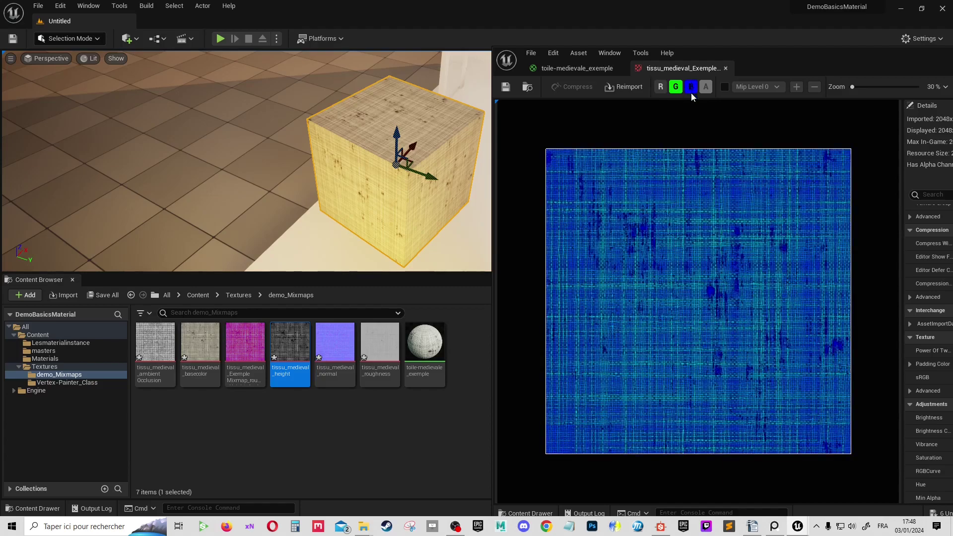
left_click(691, 88)
left_click(660, 88)
left_click(676, 88)
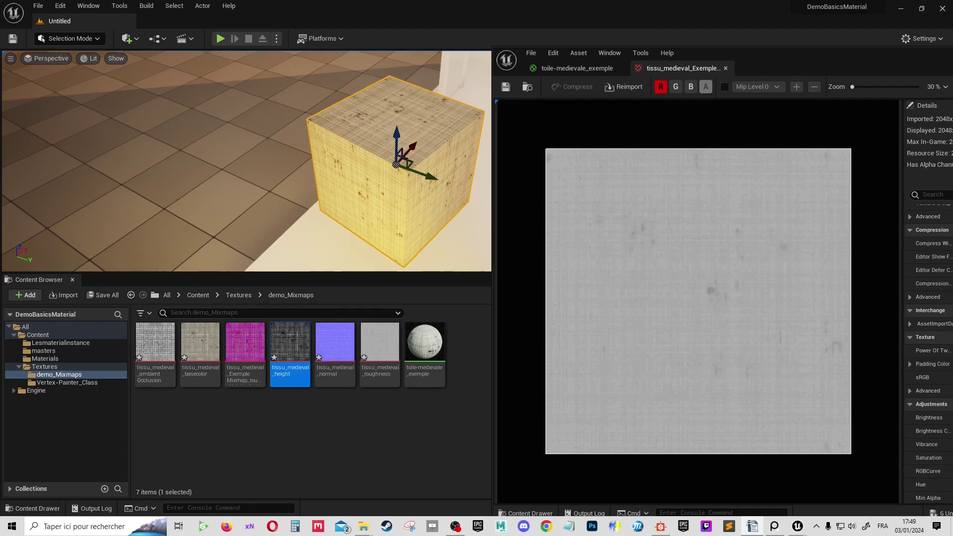
left_click(576, 68)
scroll(777, 270, "up", 3)
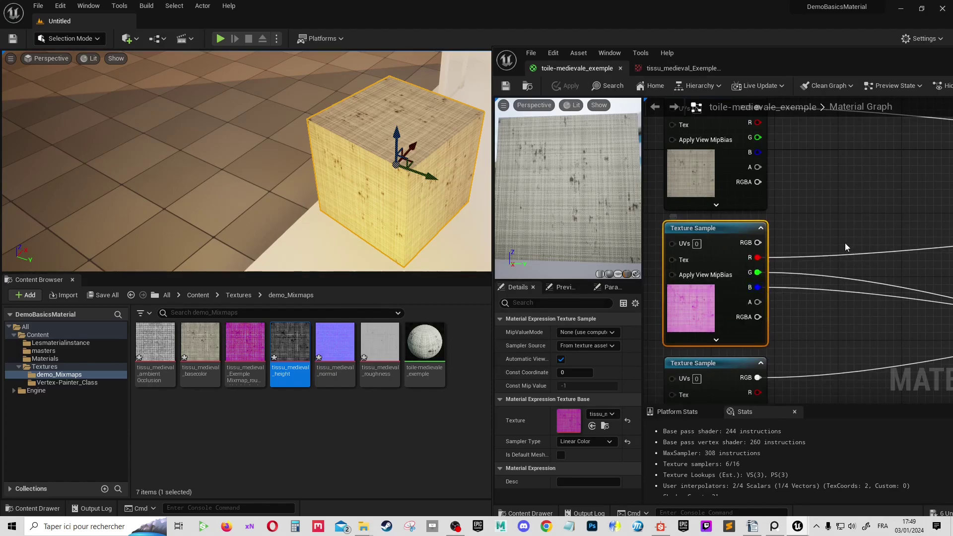
scroll(754, 293, "down", 4)
scroll(827, 234, "down", 3)
scroll(828, 234, "up", 4)
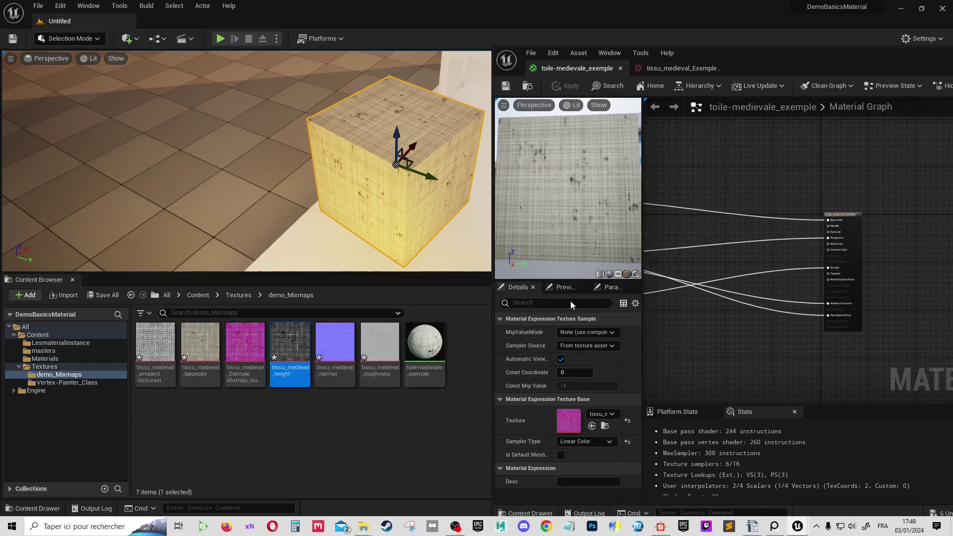
scroll(764, 217, "down", 3)
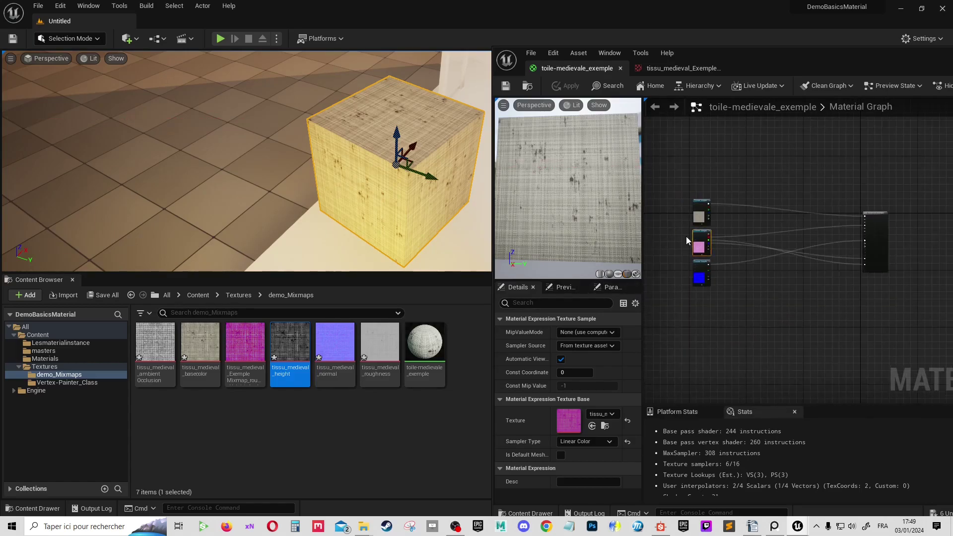
mouse_move(348, 182)
right_mouse_down()
mouse_move(323, 156)
mouse_move(298, 163)
right_mouse_up()
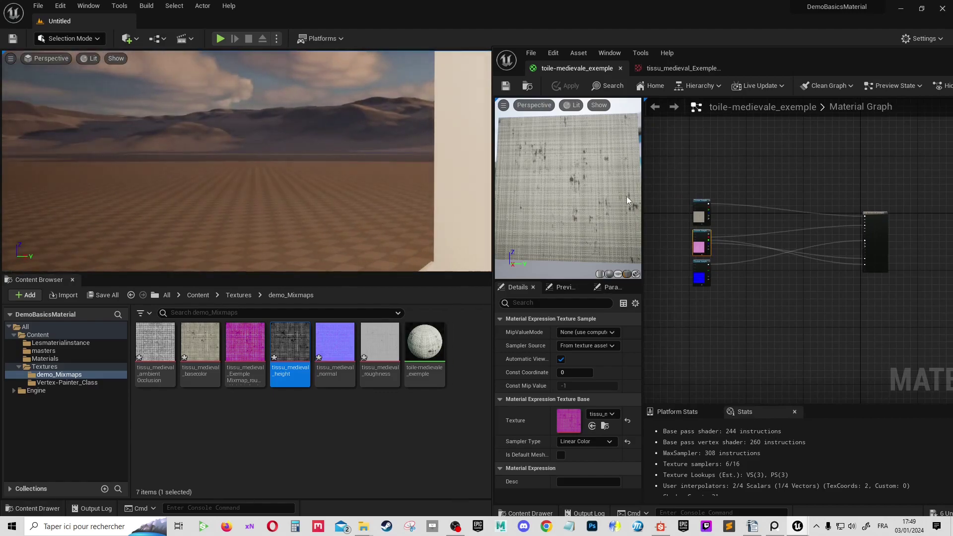
scroll(737, 181, "up", 3)
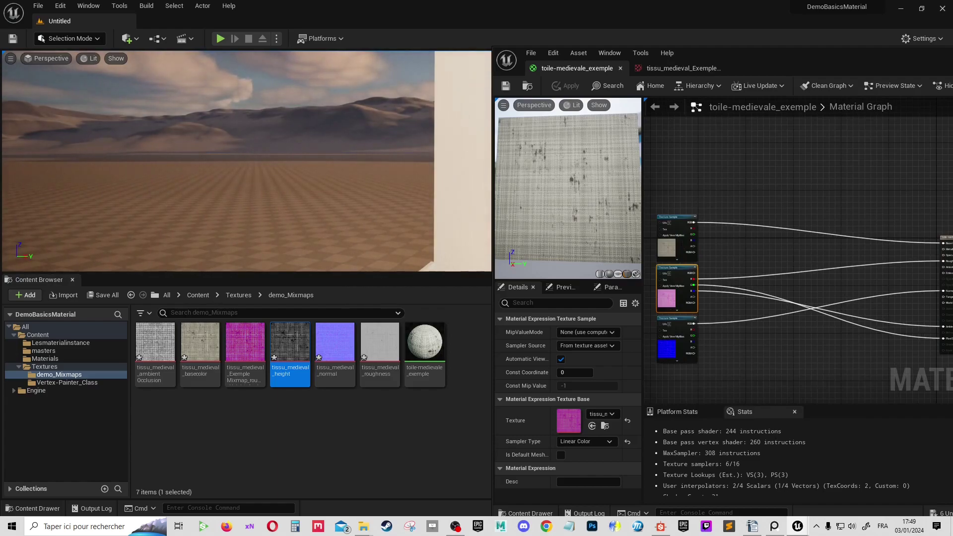
scroll(765, 318, "up", 2)
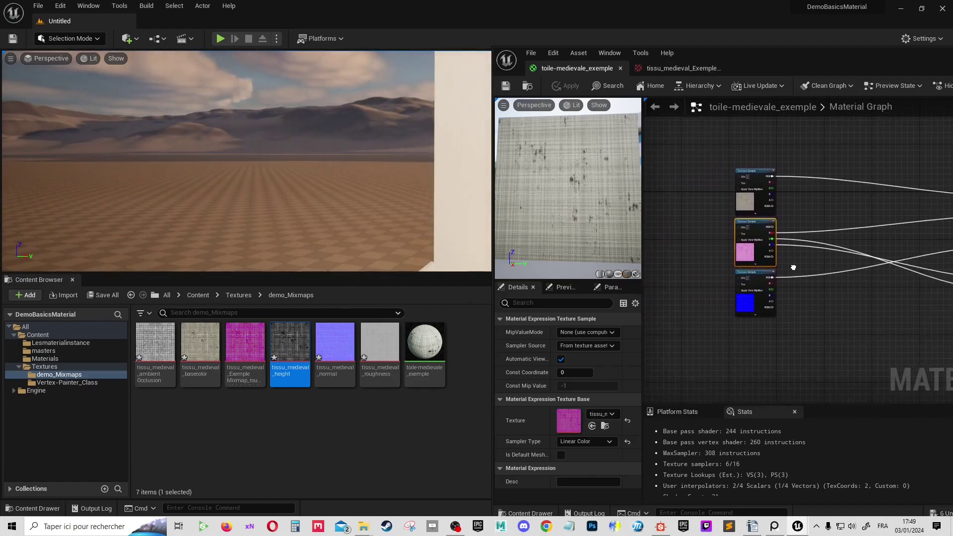
scroll(690, 229, "up", 2)
scroll(705, 199, "down", 2)
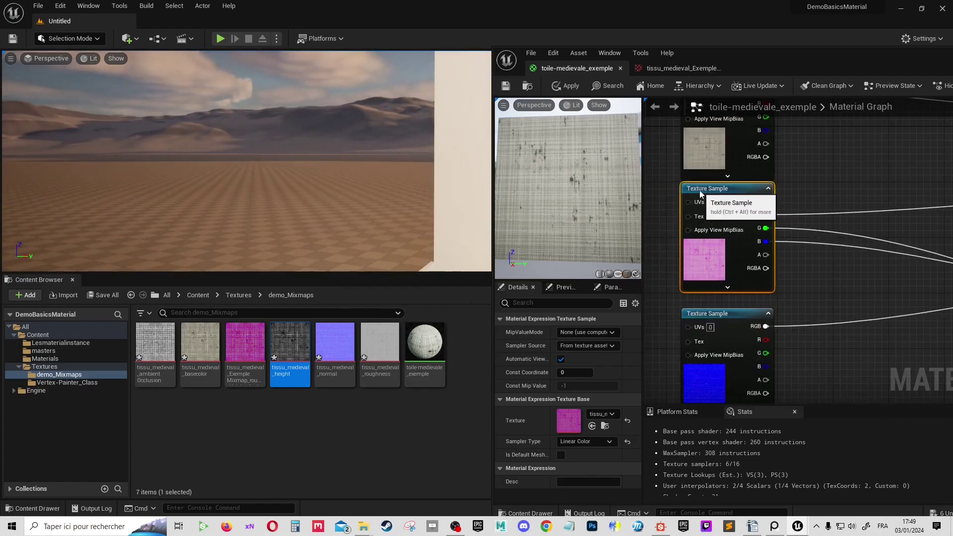
scroll(724, 193, "down", 1)
scroll(724, 193, "down", 2)
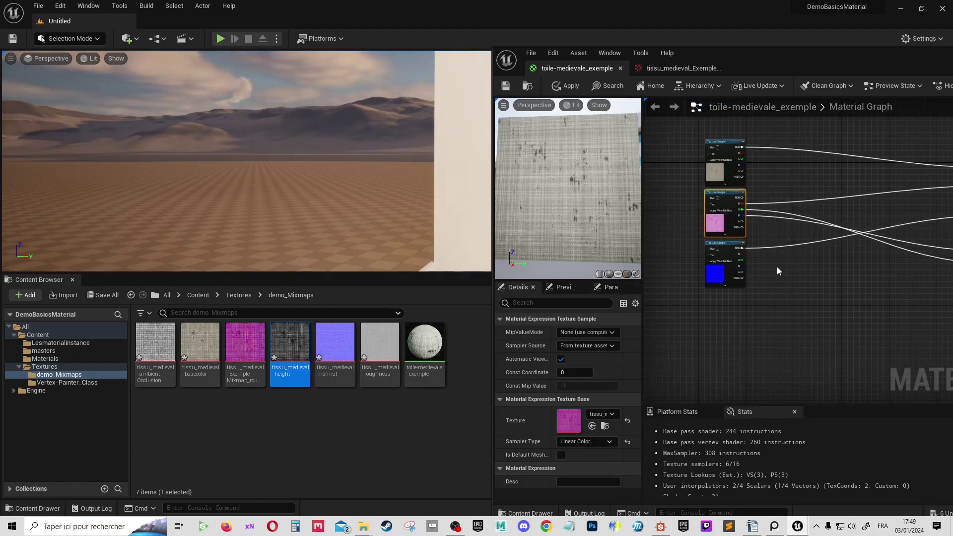
right_click_drag(777, 270, 795, 280)
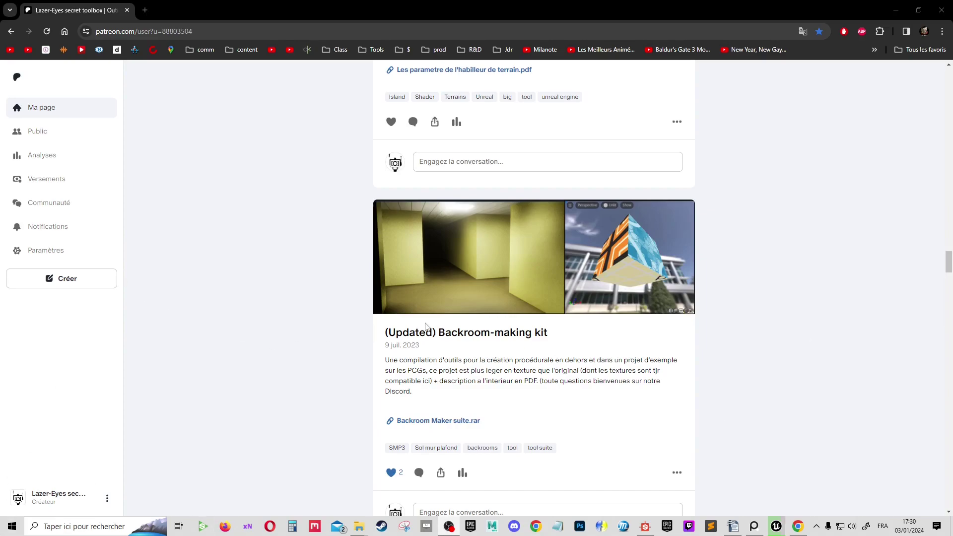
- Scroll up the Patreon feed past 'Les laines (Librairie 2)' to the Toile Medievale.rar library post
scroll(542, 188, "up", 5)
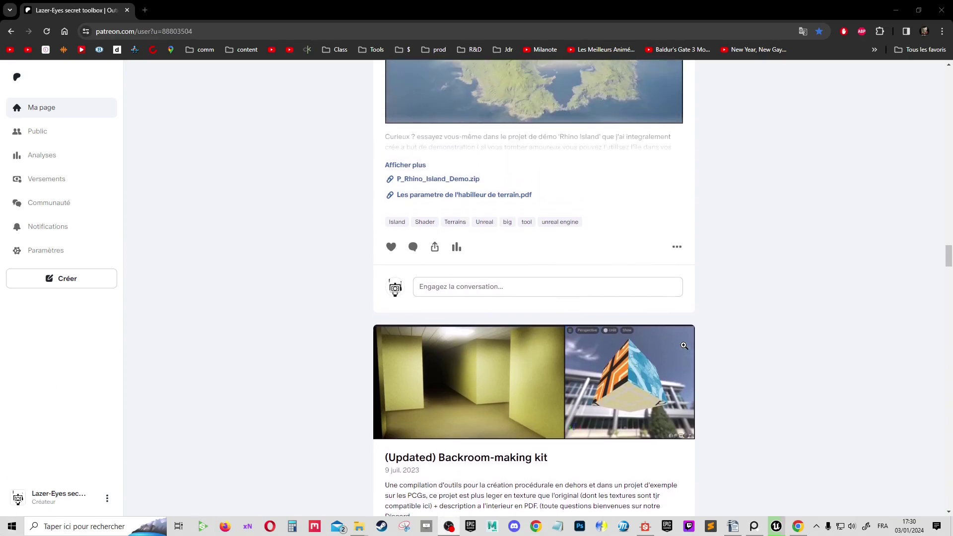
scroll(540, 187, "up", 1)
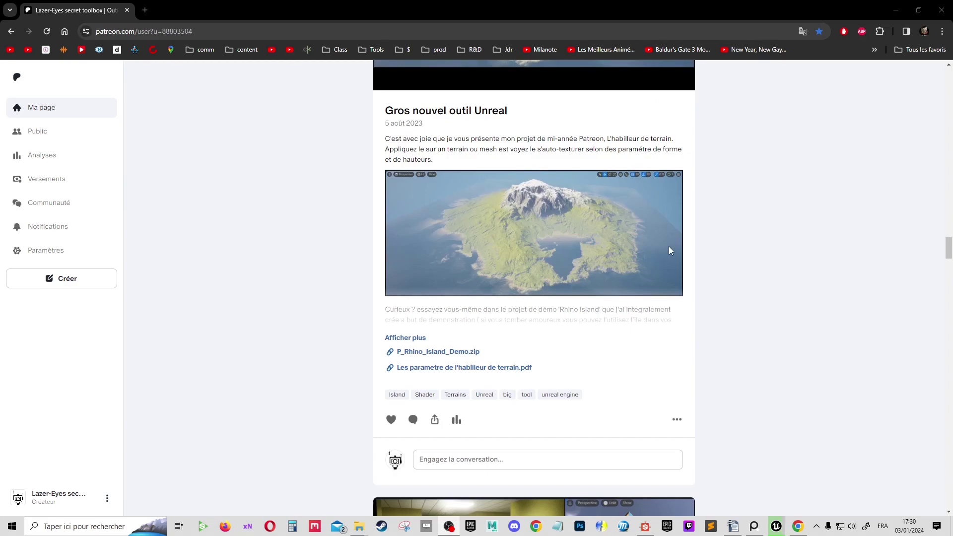
scroll(665, 249, "up", 1)
scroll(658, 262, "up", 7)
scroll(663, 263, "up", 5)
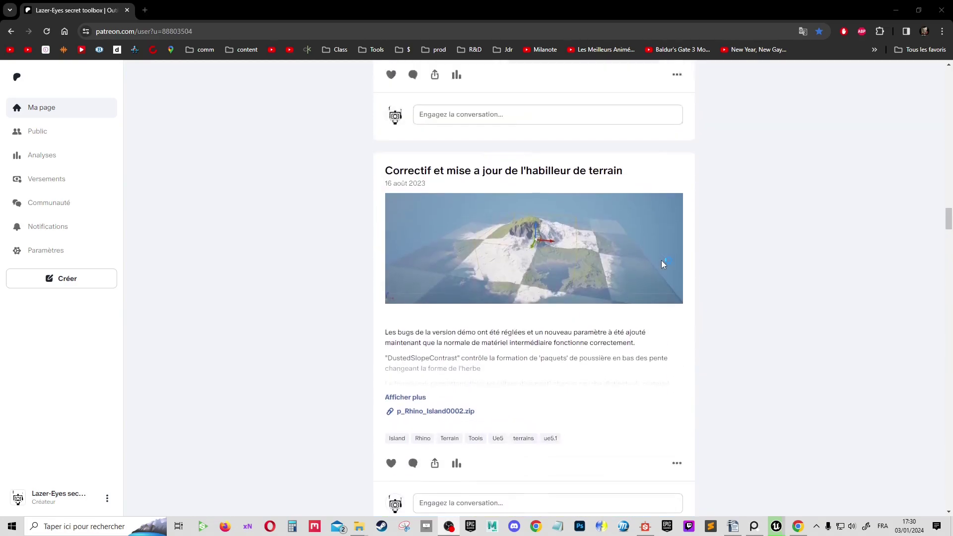
scroll(661, 260, "up", 7)
scroll(514, 260, "up", 5)
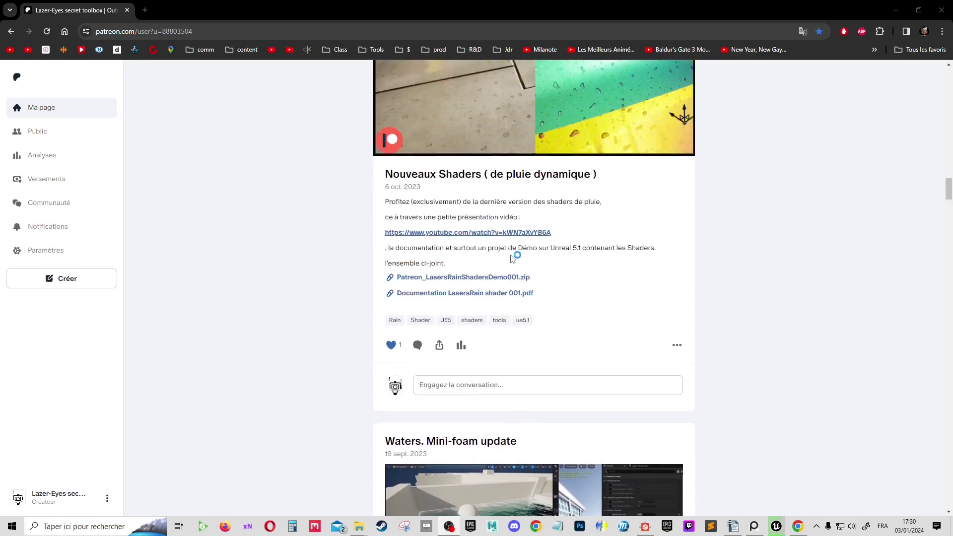
scroll(515, 255, "up", 4)
scroll(517, 254, "up", 3)
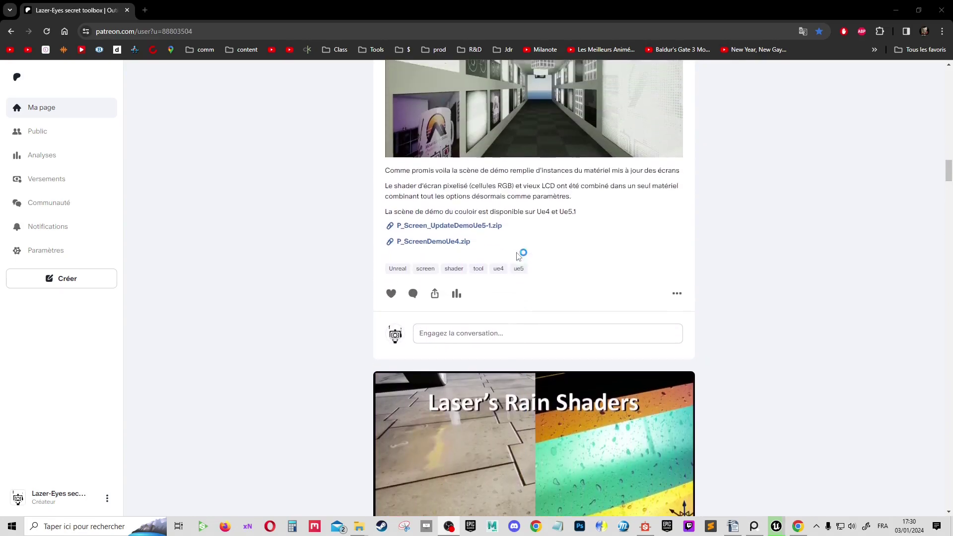
scroll(516, 254, "up", 1)
scroll(551, 252, "up", 1)
scroll(551, 252, "up", 5)
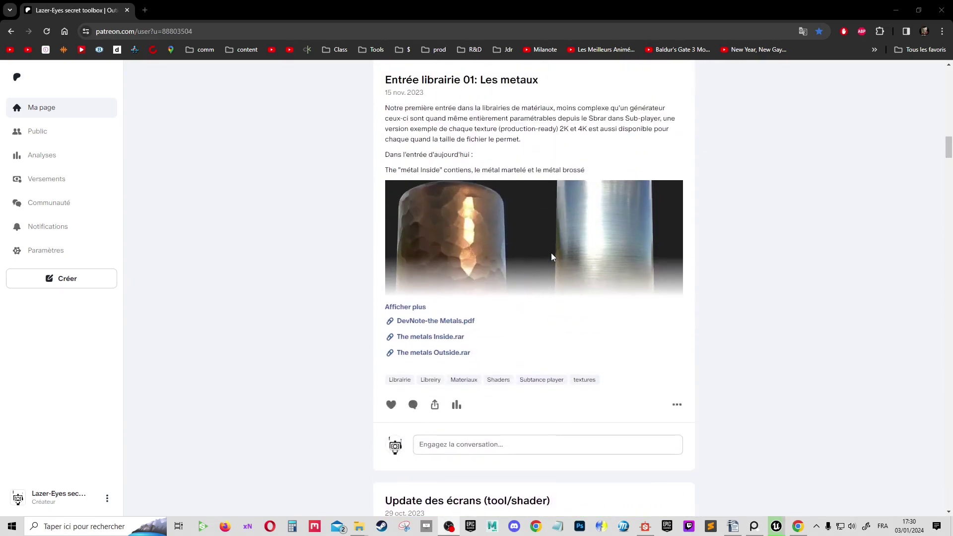
scroll(572, 258, "up", 2)
scroll(572, 258, "up", 5)
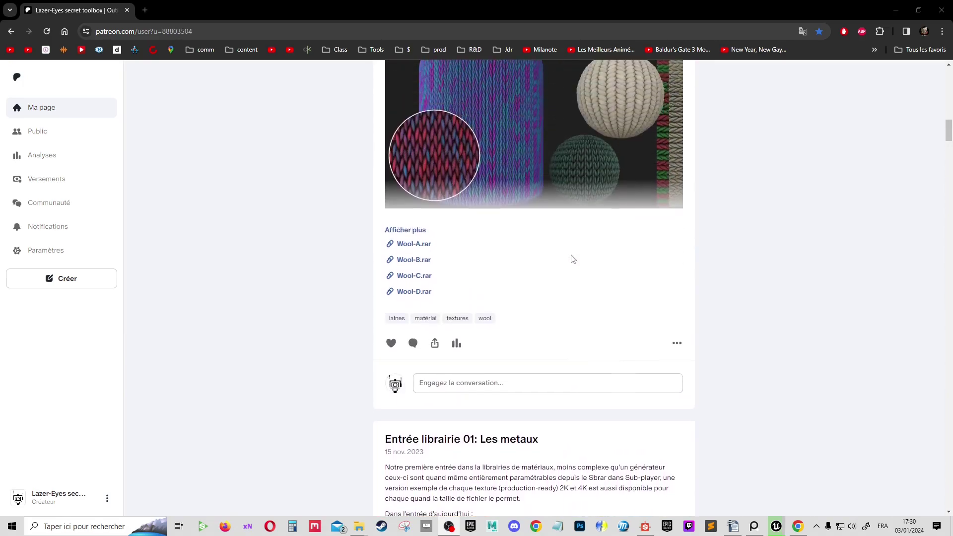
scroll(572, 258, "up", 1)
scroll(570, 255, "up", 5)
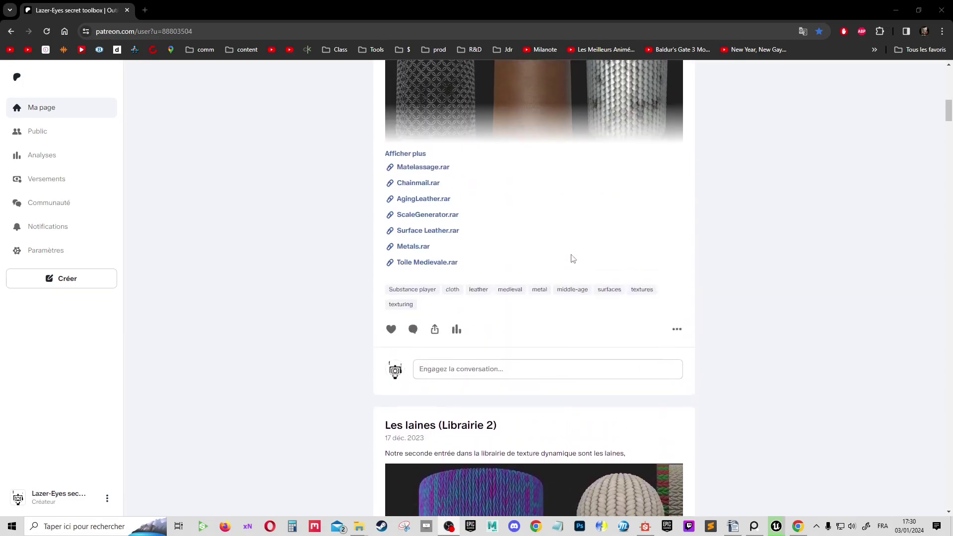